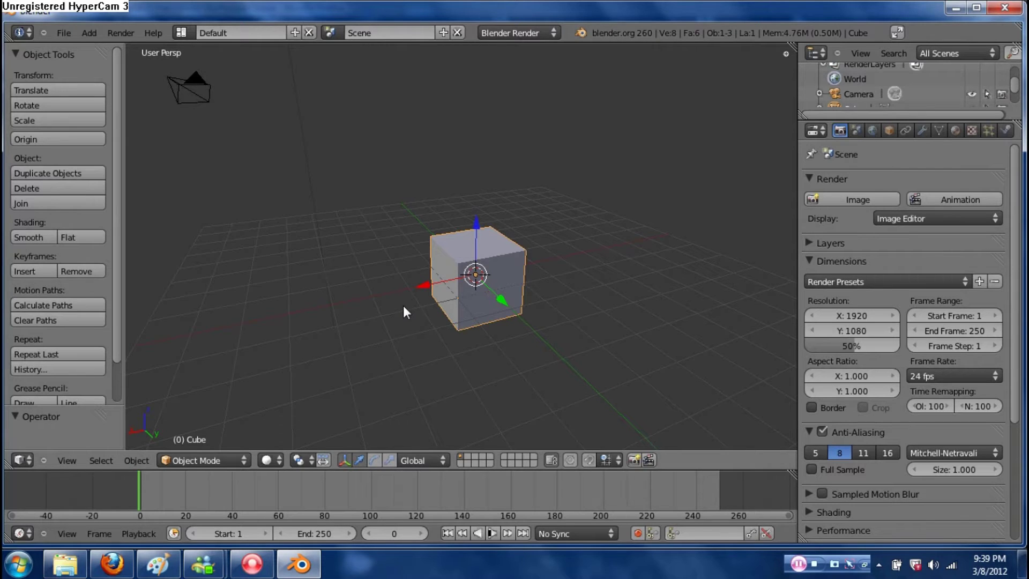
- Switch the default cube from Object Mode to Edit Mode
key("Tab")
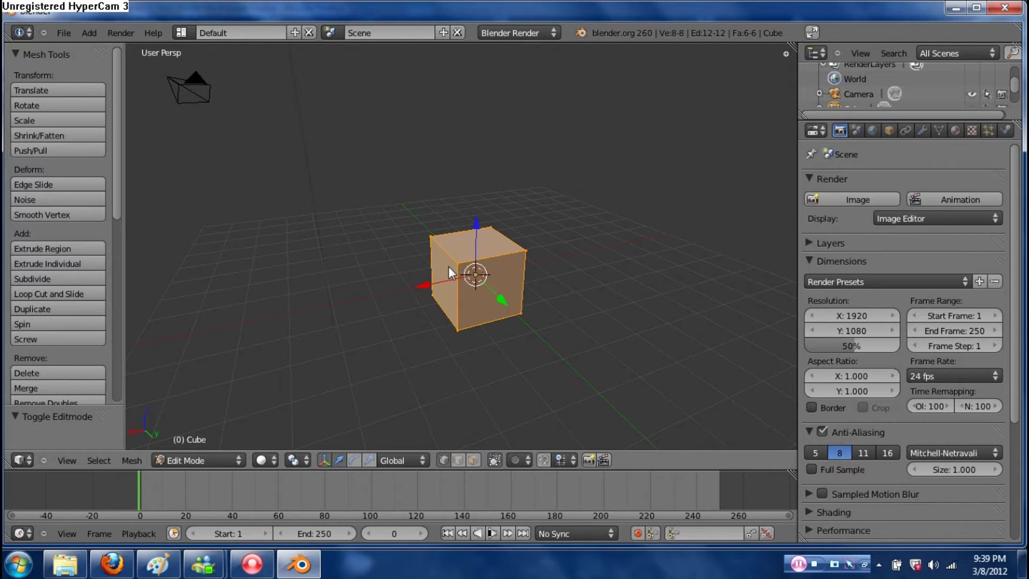
key("Tab")
left_click(217, 462)
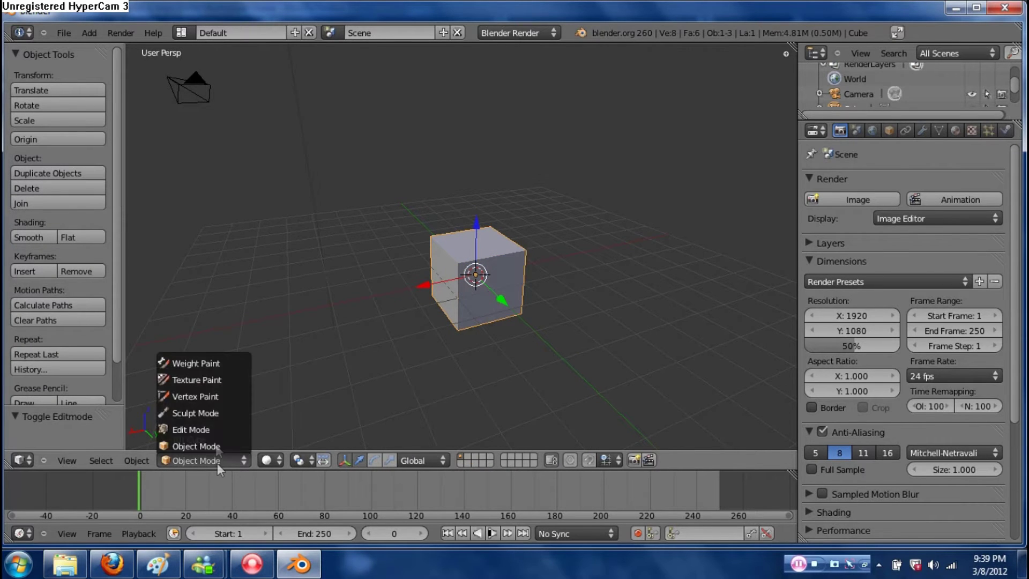
left_click(218, 430)
key("Tab")
key("Tab")
key("Tab")
key("Tab")
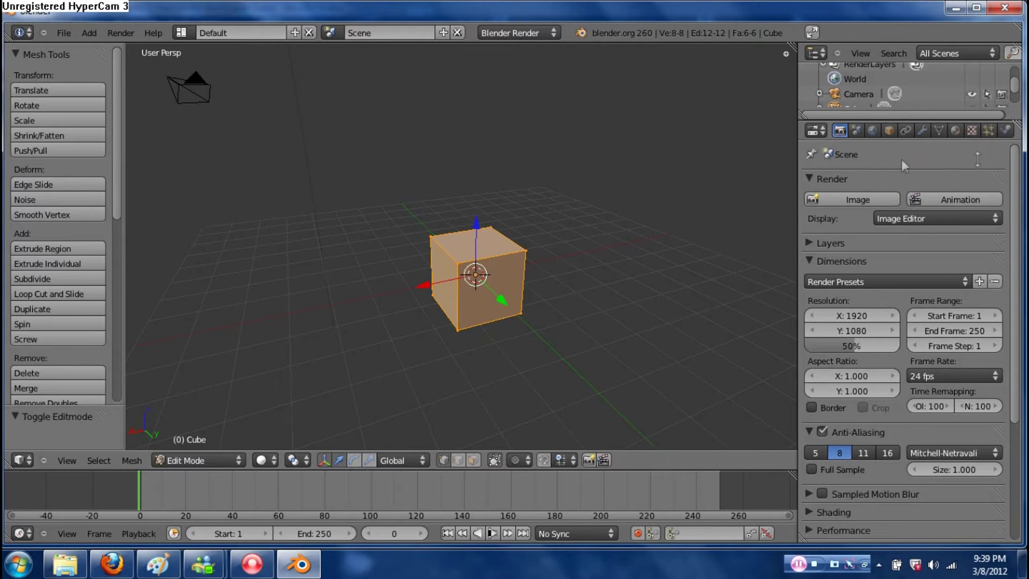
- Add a Mirror modifier to the cube on the X axis and enable its Clipping option
scroll(915, 258, "down", 6)
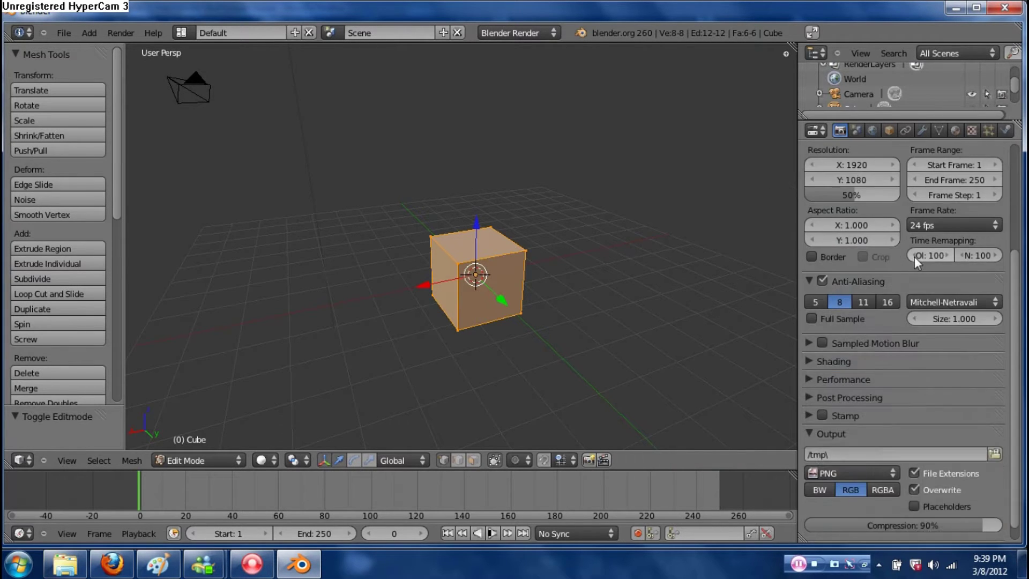
scroll(923, 270, "up", 6)
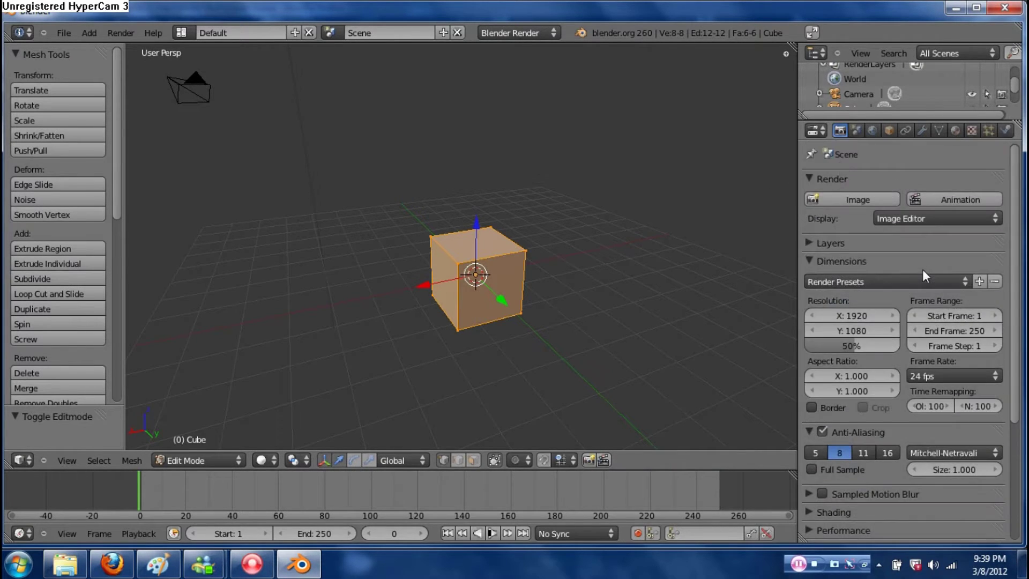
left_click(816, 131)
left_click(922, 130)
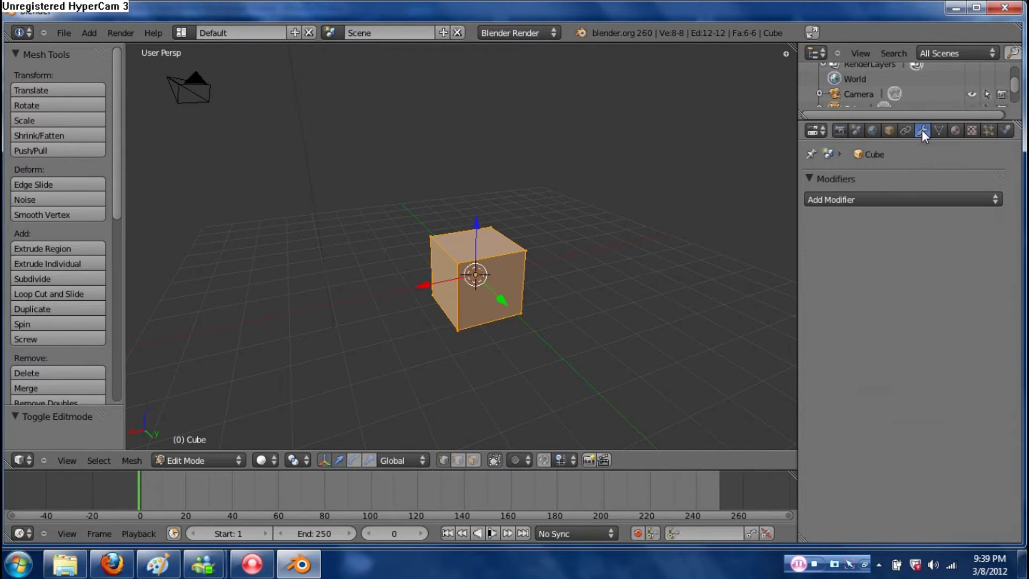
left_click(858, 198)
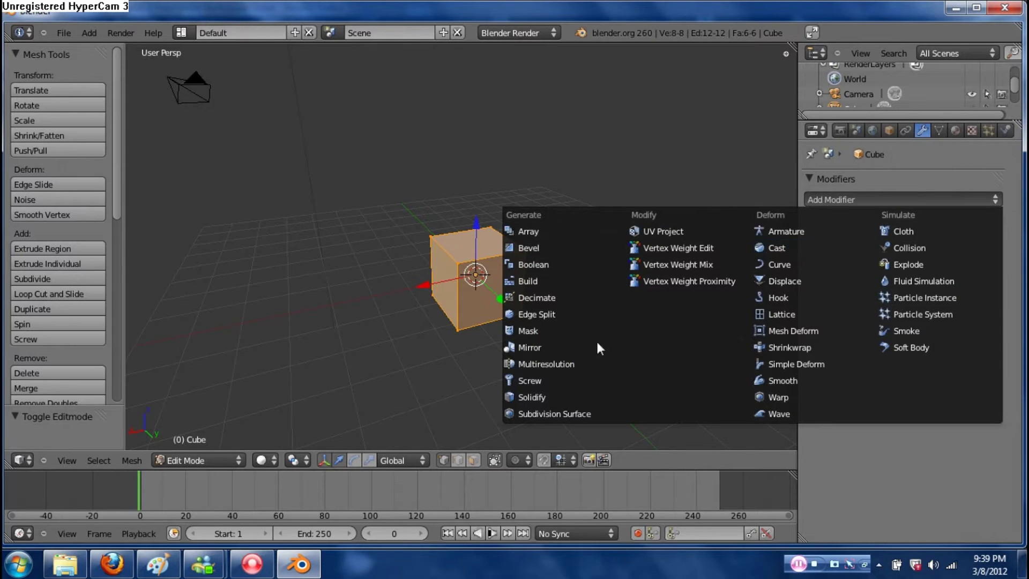
left_click(540, 351)
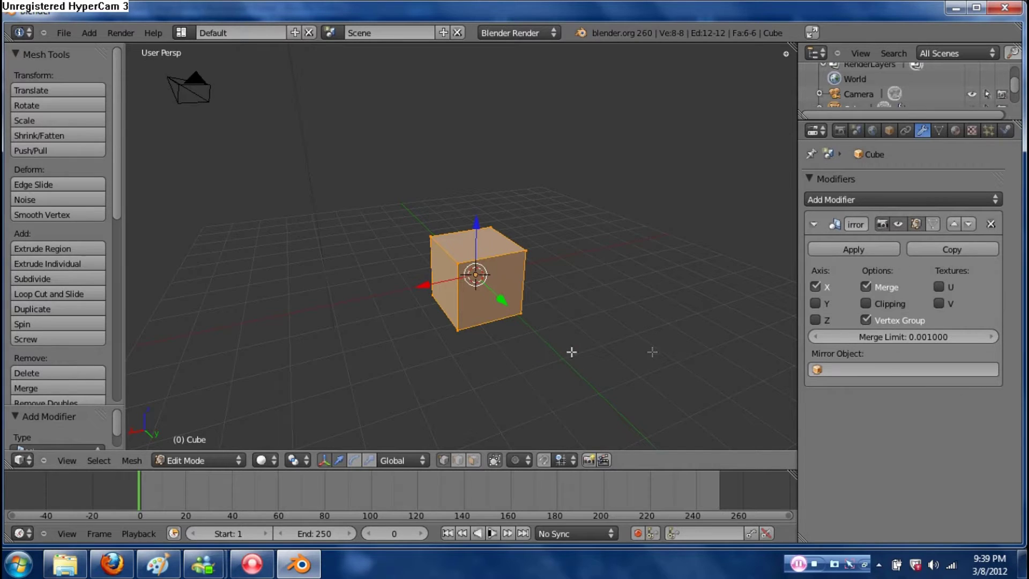
left_click(866, 304)
- Try moving the whole cube mesh along the Y axis, and undo the move
mouse_move(551, 327)
middle_mouse_down()
mouse_move(560, 340)
mouse_move(590, 342)
mouse_move(564, 320)
middle_mouse_up()
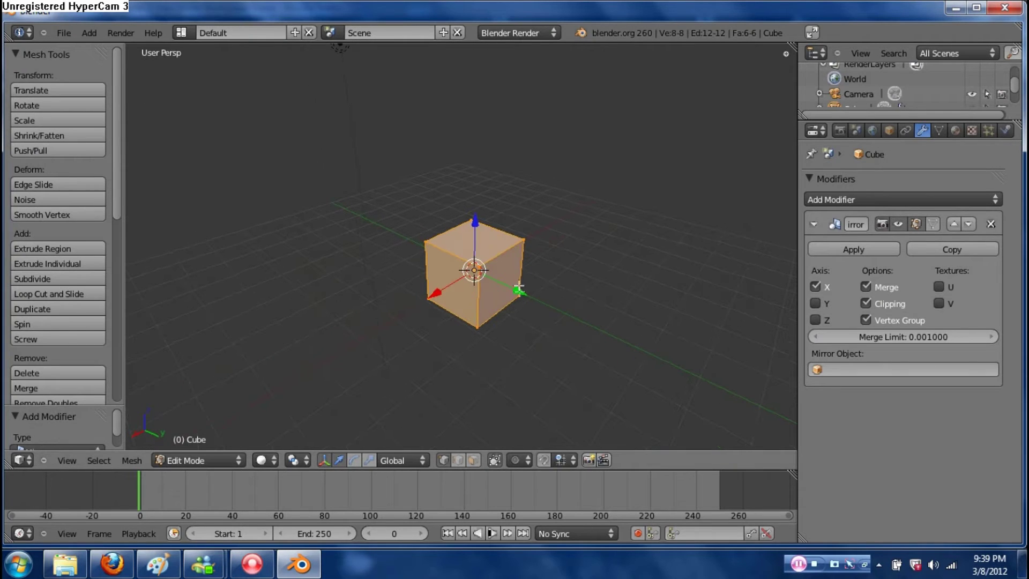
left_click_drag(520, 290, 542, 304)
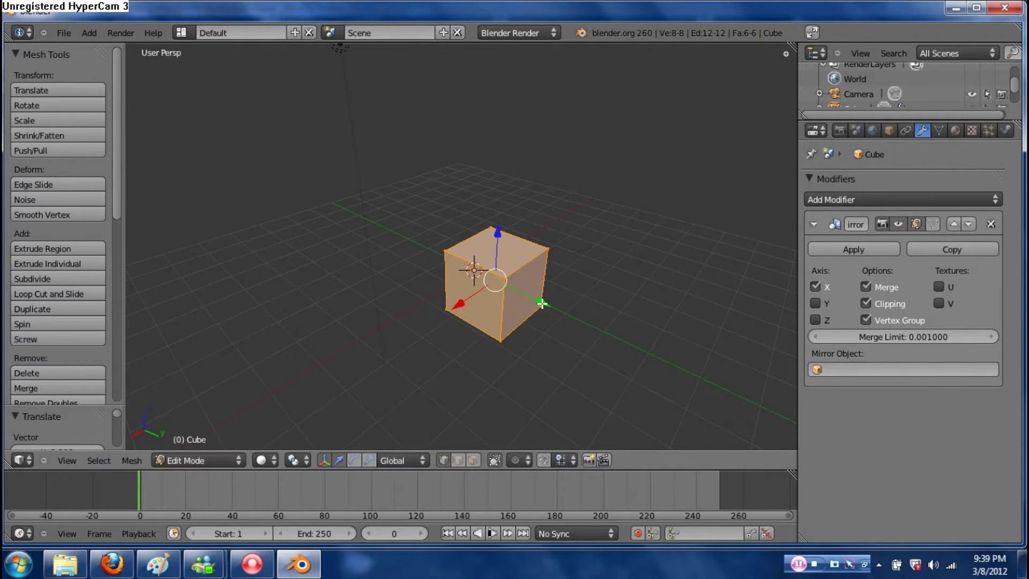
key("ctrl+z")
- Move the whole mesh along the X axis, out and back, so two roughly cubic mirrored halves meet at the centre
key("g")
key("x")
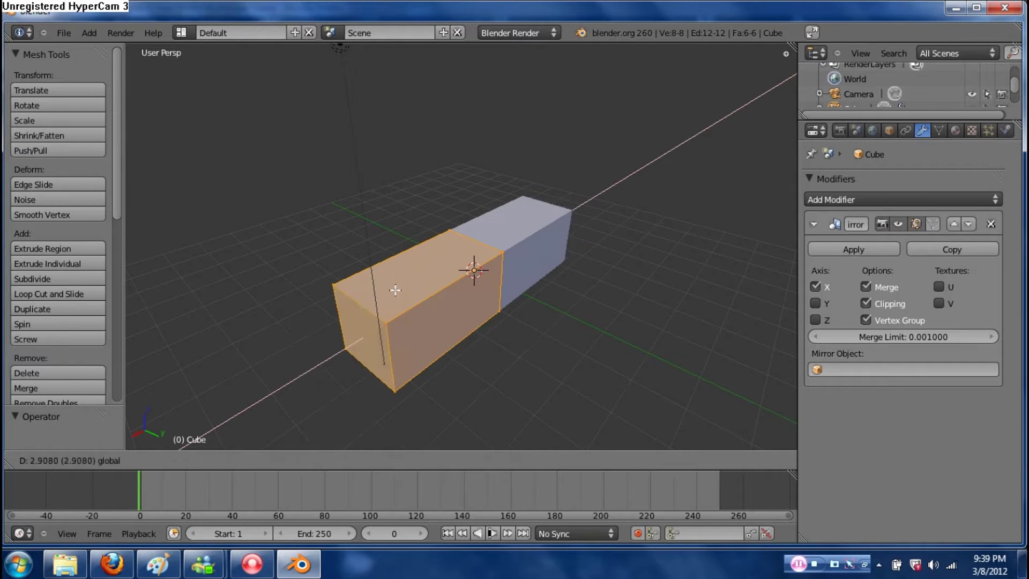
left_click(349, 311)
middle_click_drag(349, 311, 624, 295)
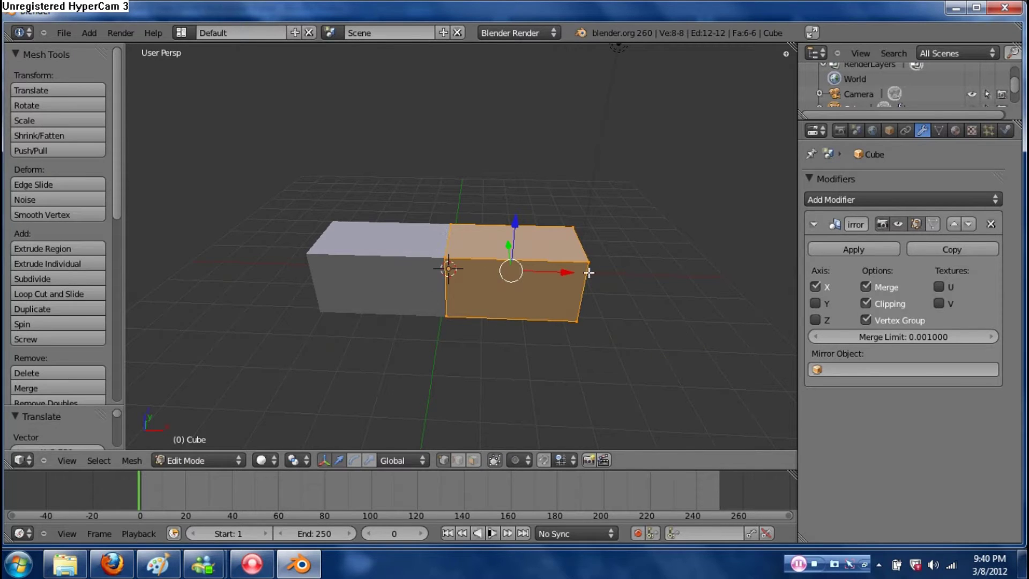
left_click_drag(567, 274, 502, 273)
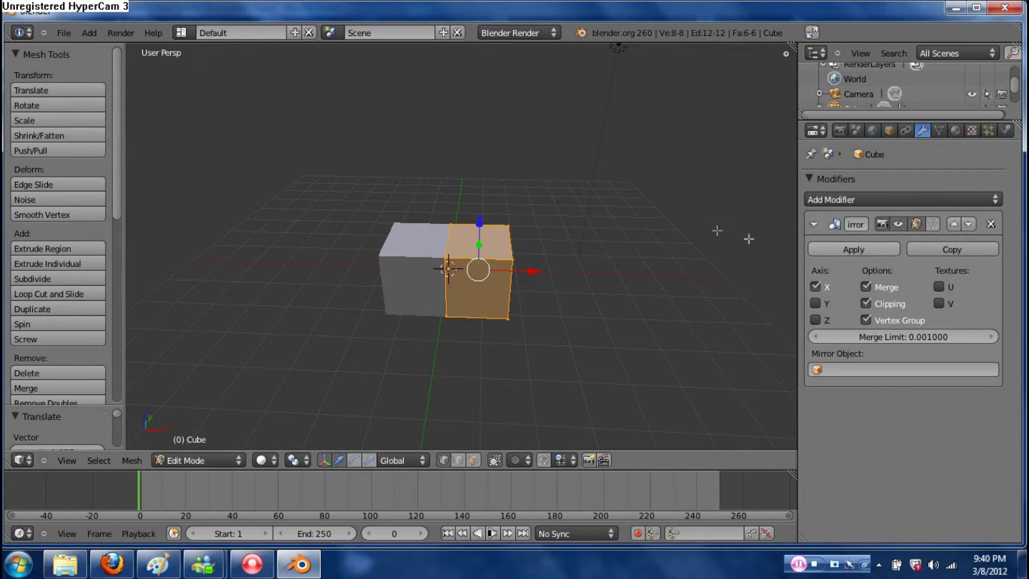
- Deselect the entire mesh of the cube
middle_click_drag(623, 288, 577, 300)
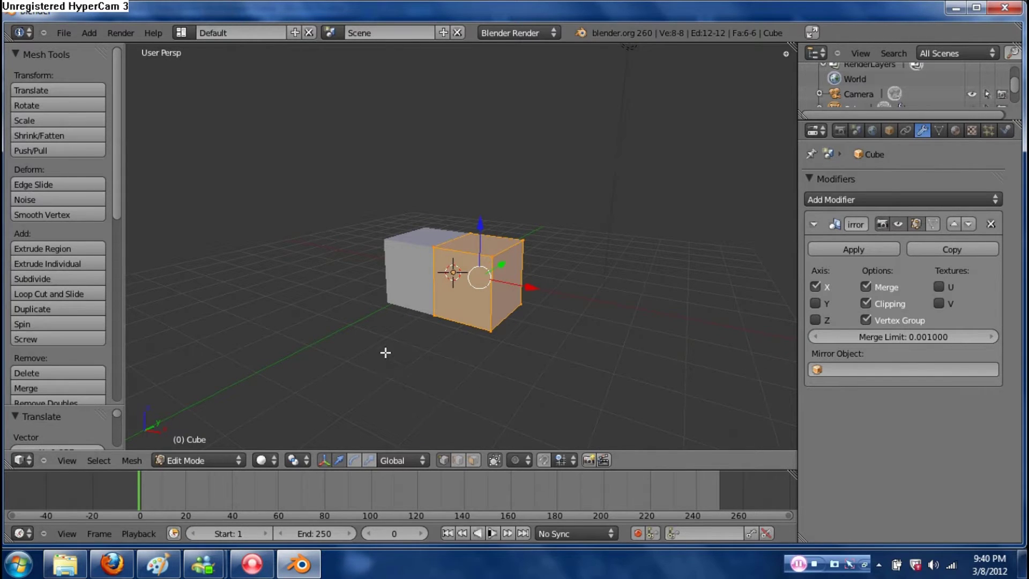
key("a")
middle_click_drag(385, 352, 386, 352)
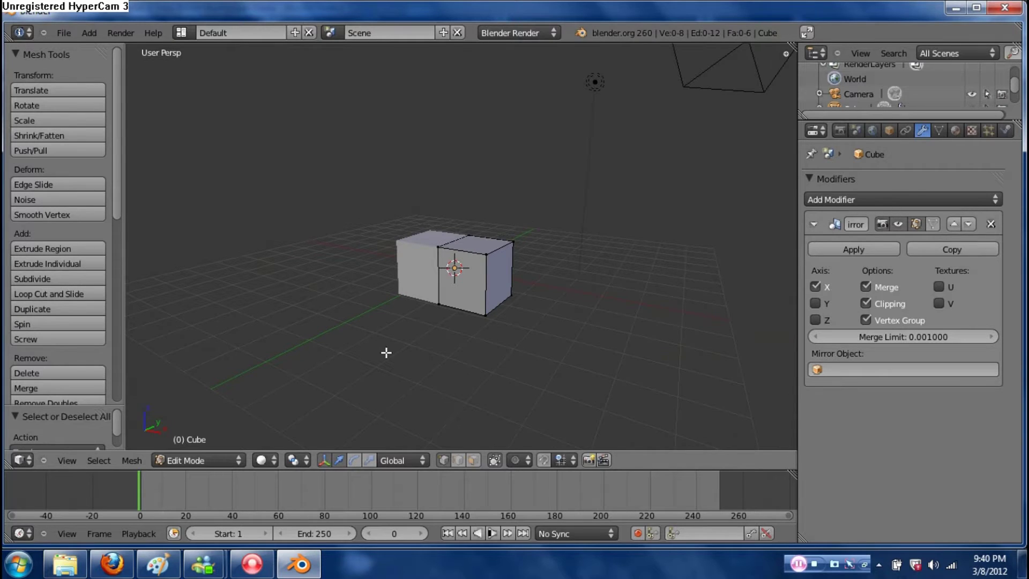
key("a")
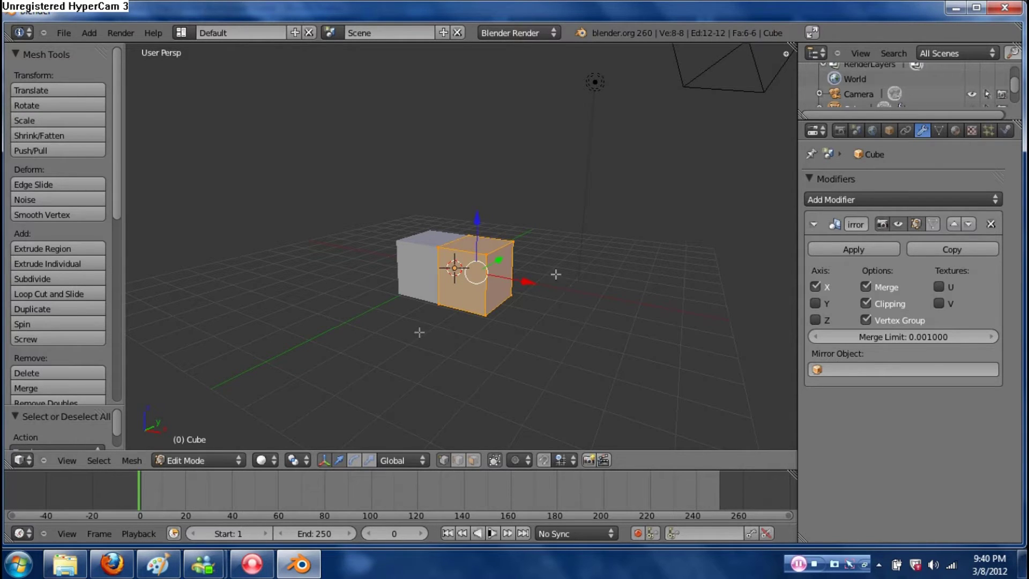
scroll(556, 274, "down", 4)
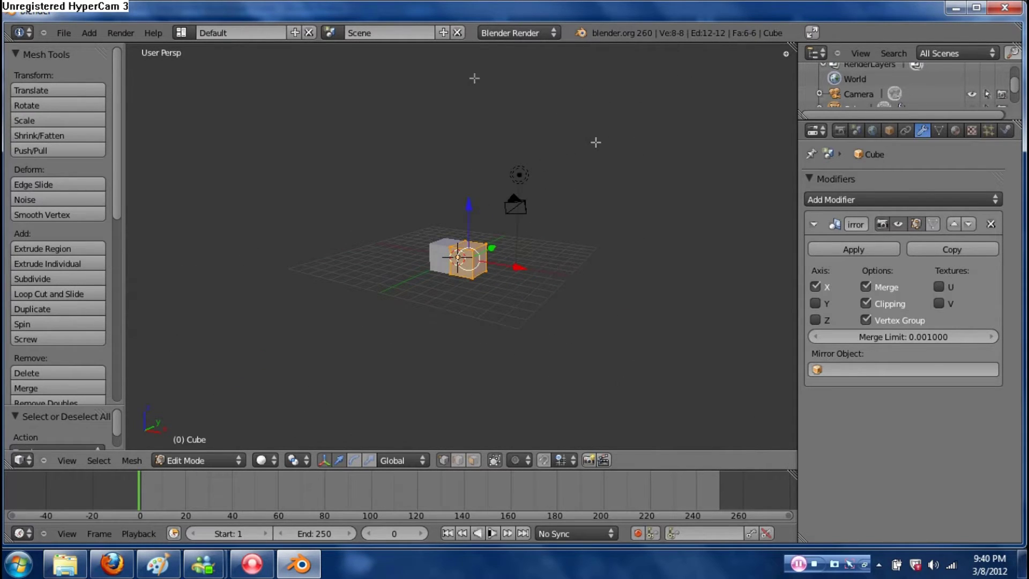
scroll(452, 279, "up", 4)
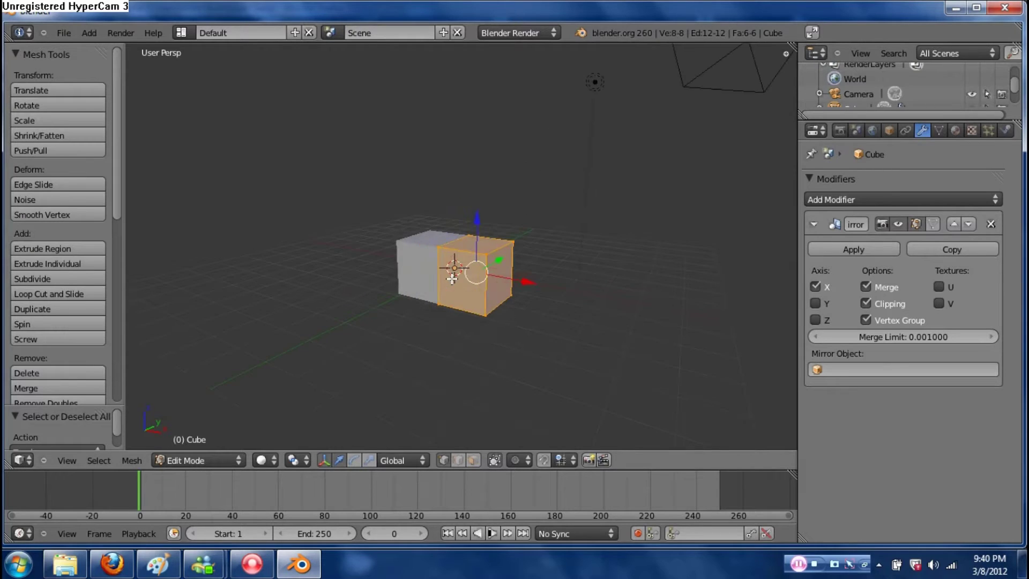
scroll(452, 278, "up", 1)
key("a")
key("a")
key("a")
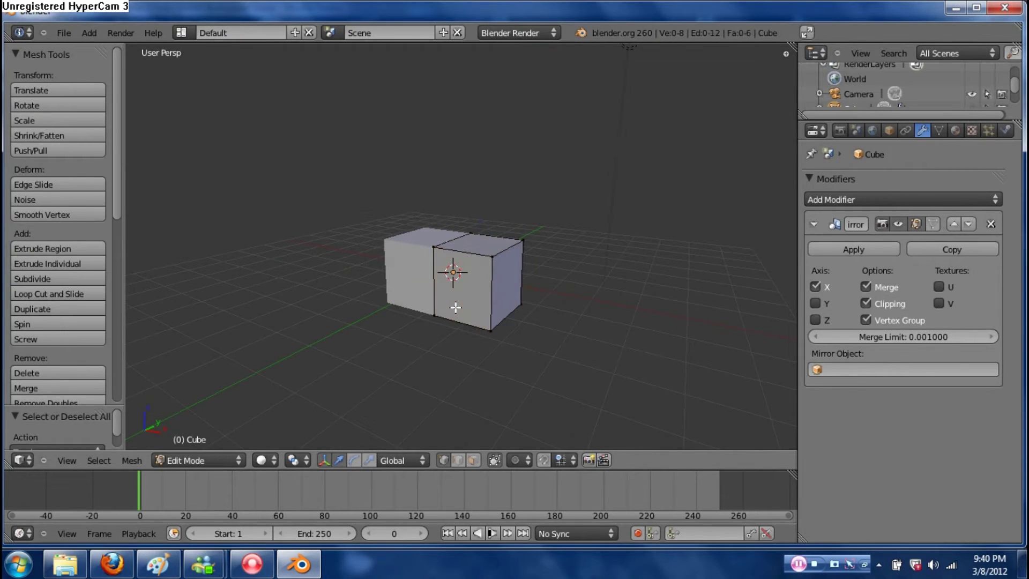
- Try moving the upper front outer corner vertex of the editable half in vertex selection mode, and undo the move
left_click(459, 460)
left_click(473, 460)
left_click(445, 460)
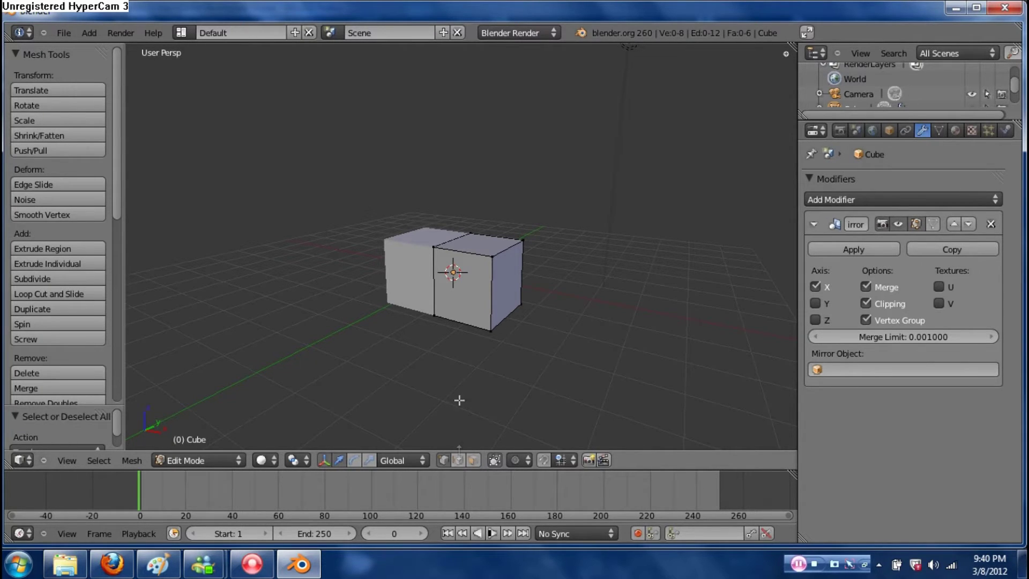
scroll(510, 277, "up", 2)
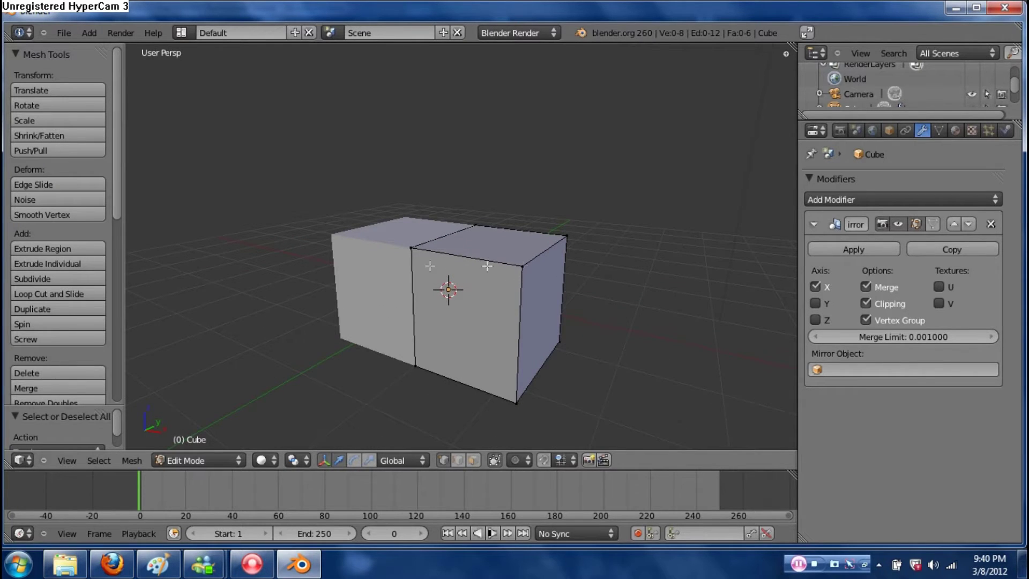
right_click(523, 265)
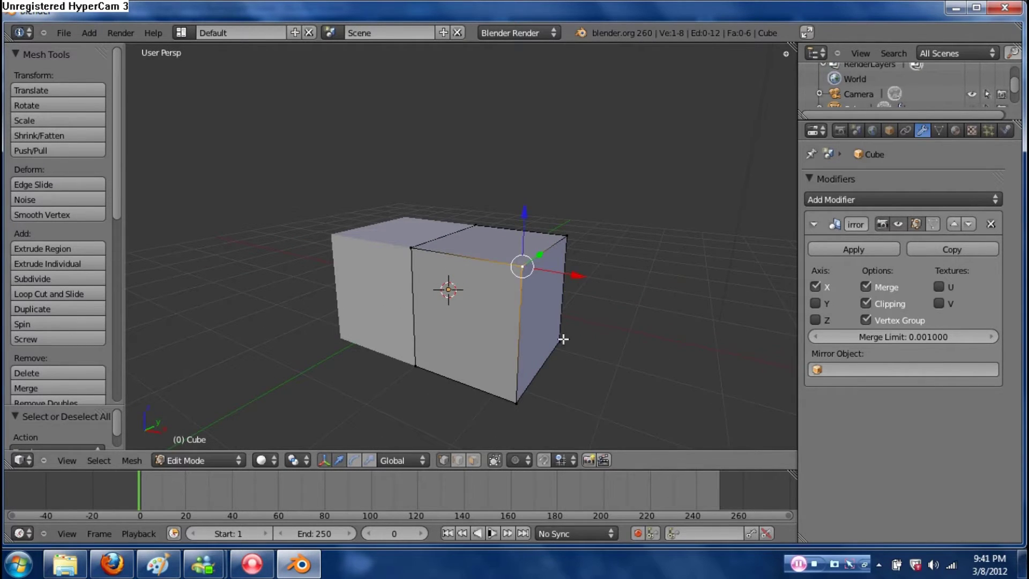
right_click(516, 403)
right_click(415, 366)
right_click(523, 266)
left_click_drag(586, 277, 669, 338)
key("ctrl+z")
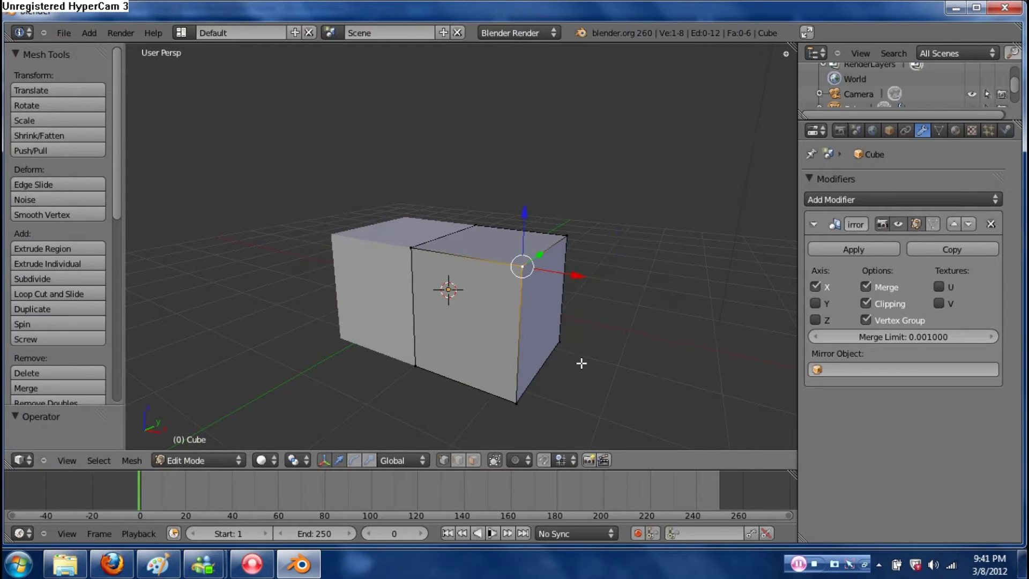
- Switch to edge selection, try lowering the top front edge along the Z axis, and undo the move
left_click(457, 461)
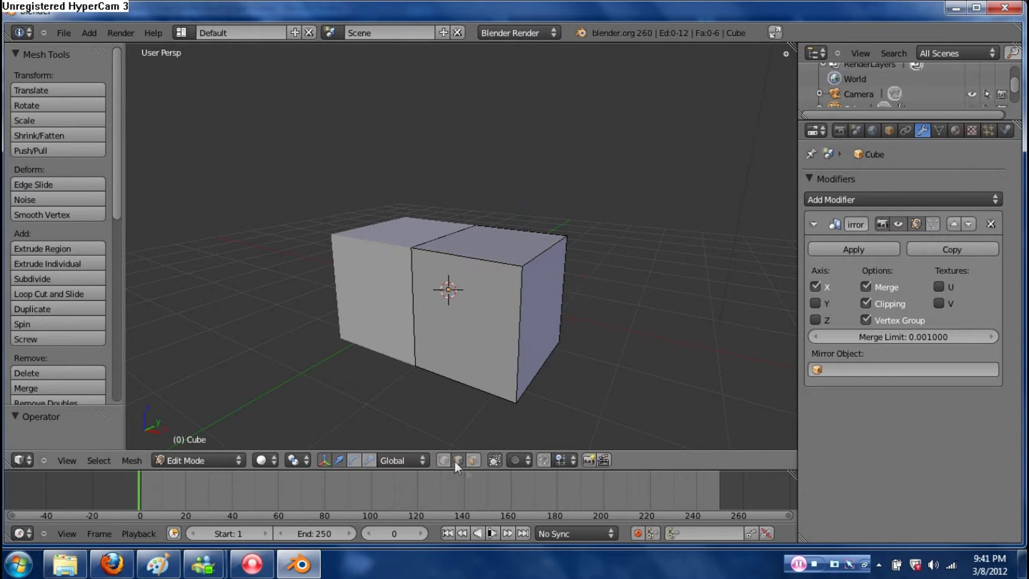
right_click(500, 264)
left_click_drag(459, 202, 454, 275)
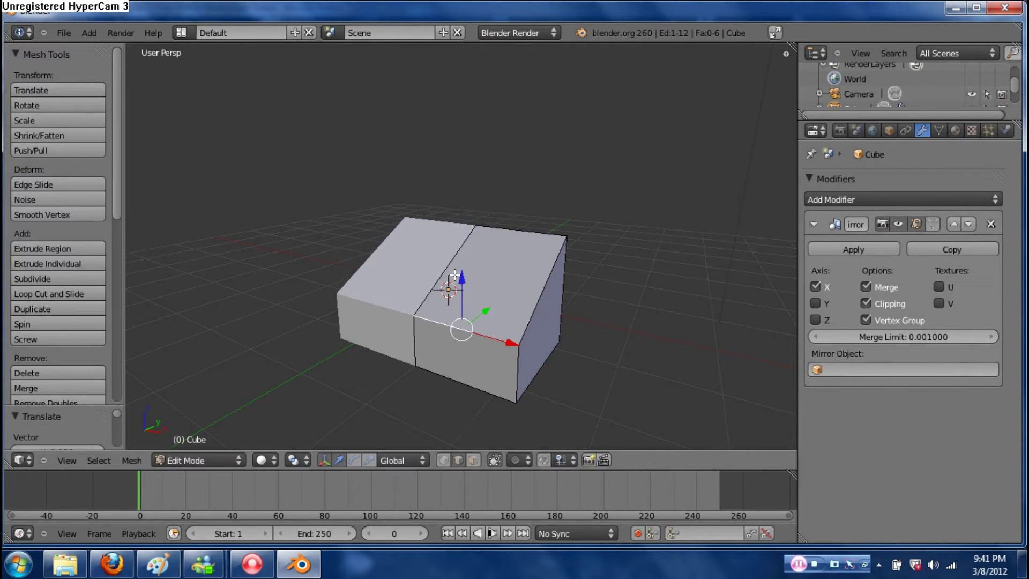
key("ctrl+z")
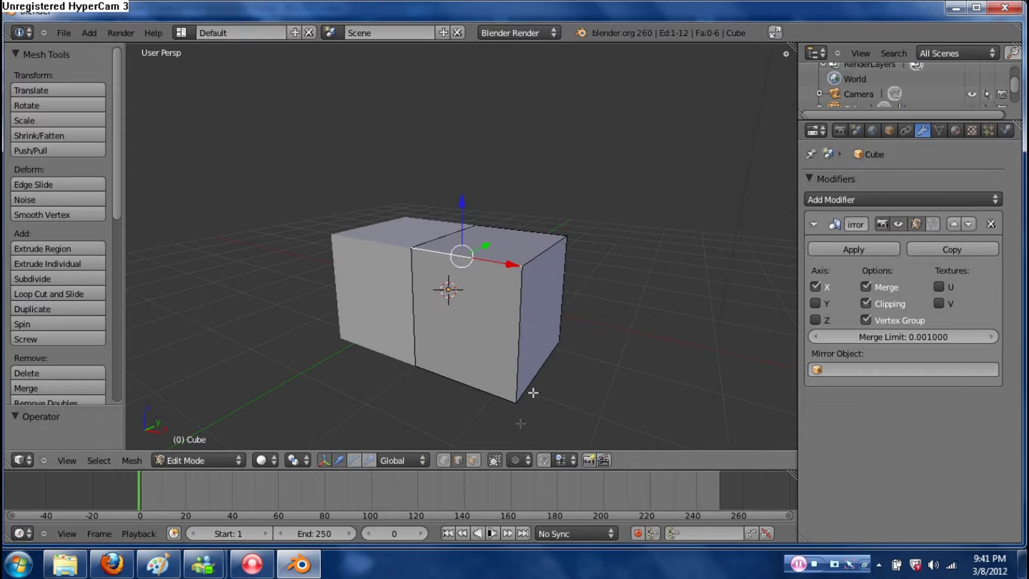
- Switch to face selection and try moving the outer end face of the editable half along the X axis
left_click(474, 460)
right_click(490, 332)
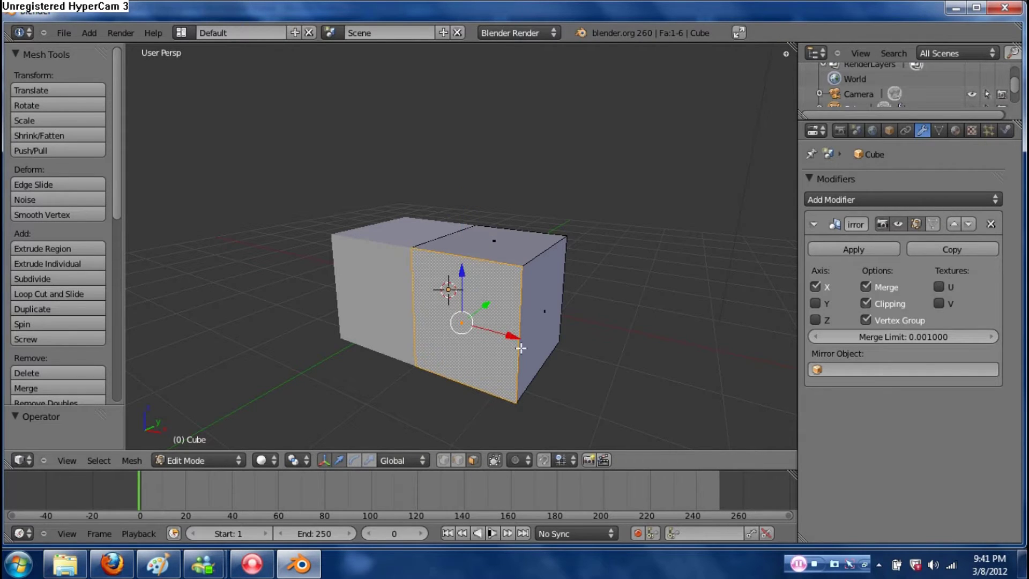
right_click(552, 304)
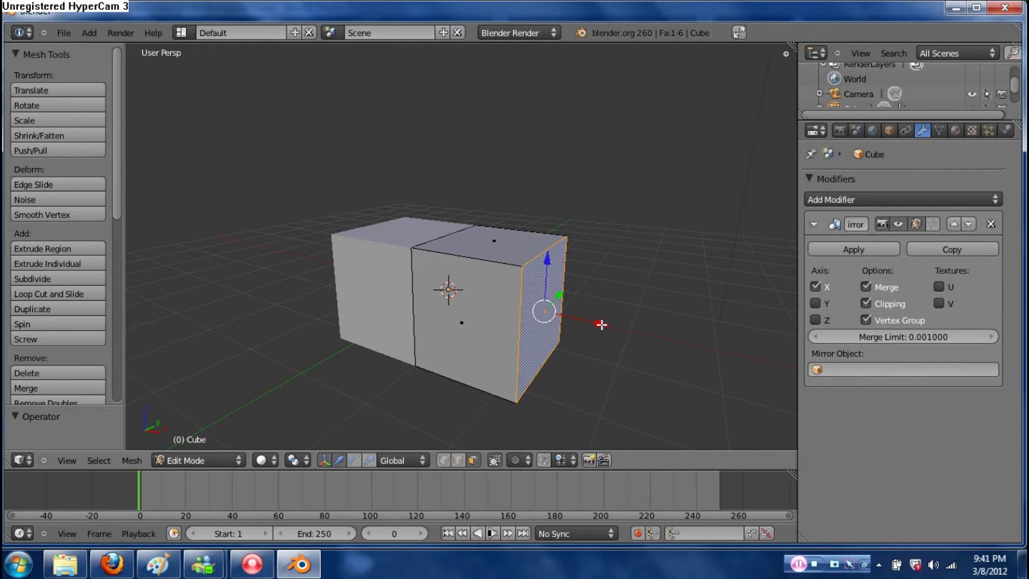
left_click_drag(602, 324, 581, 319)
middle_click_drag(596, 338, 591, 364)
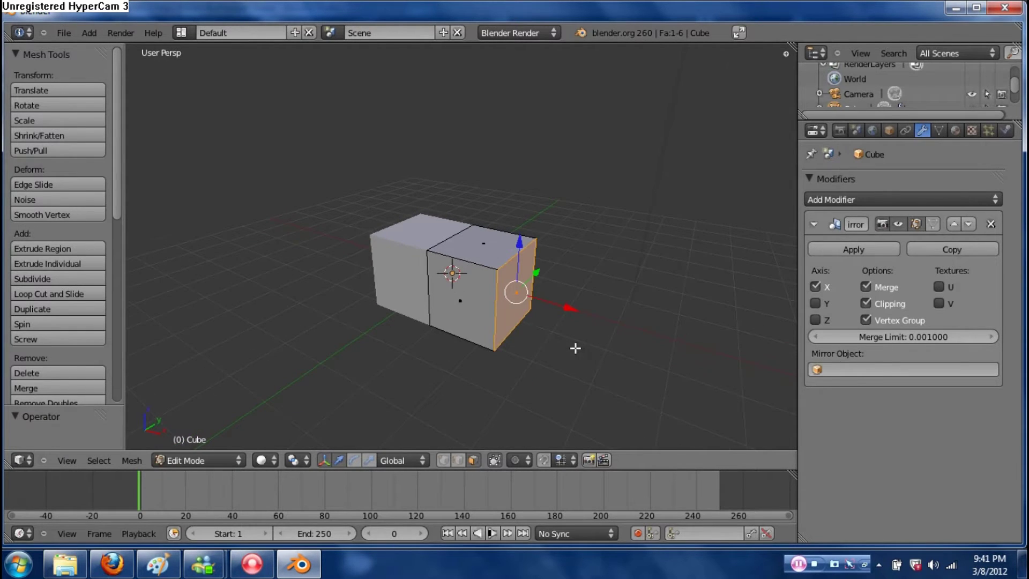
scroll(576, 346, "up", 5)
scroll(575, 348, "down", 5)
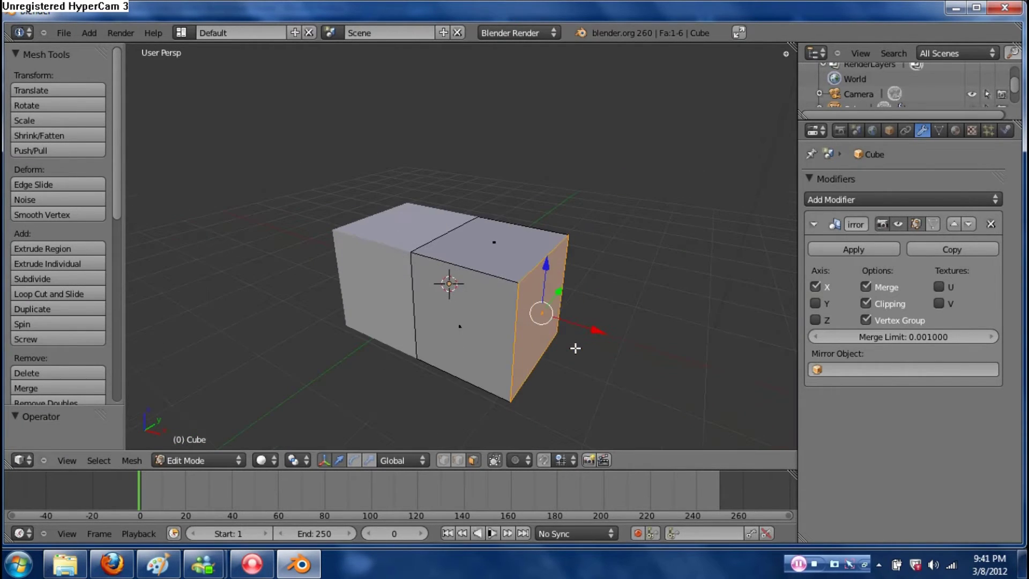
middle_click_drag(575, 348, 563, 323, "shift")
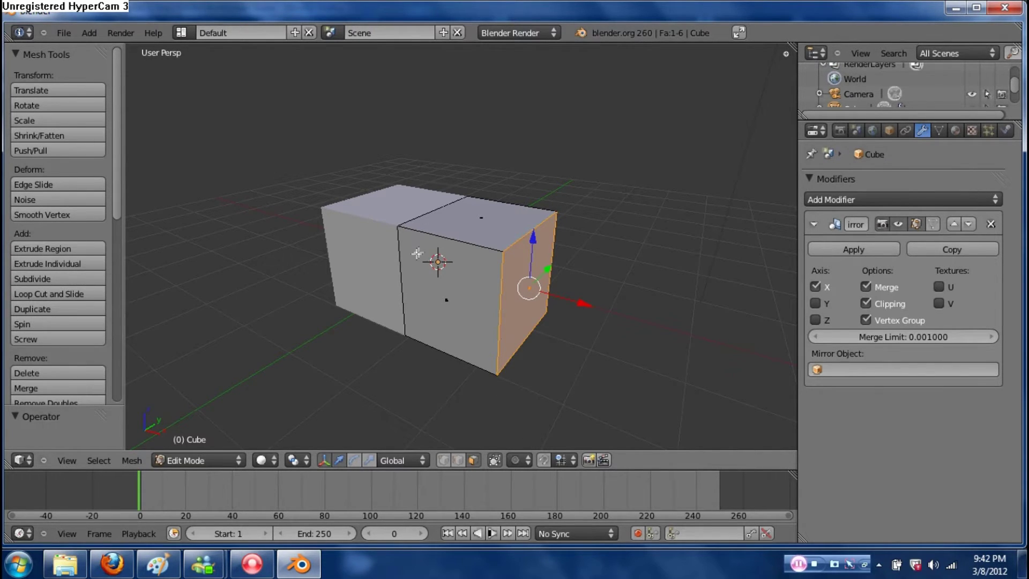
- Deselect the mesh and add one centred loop cut parallel to the X axis around the editable half
key("a")
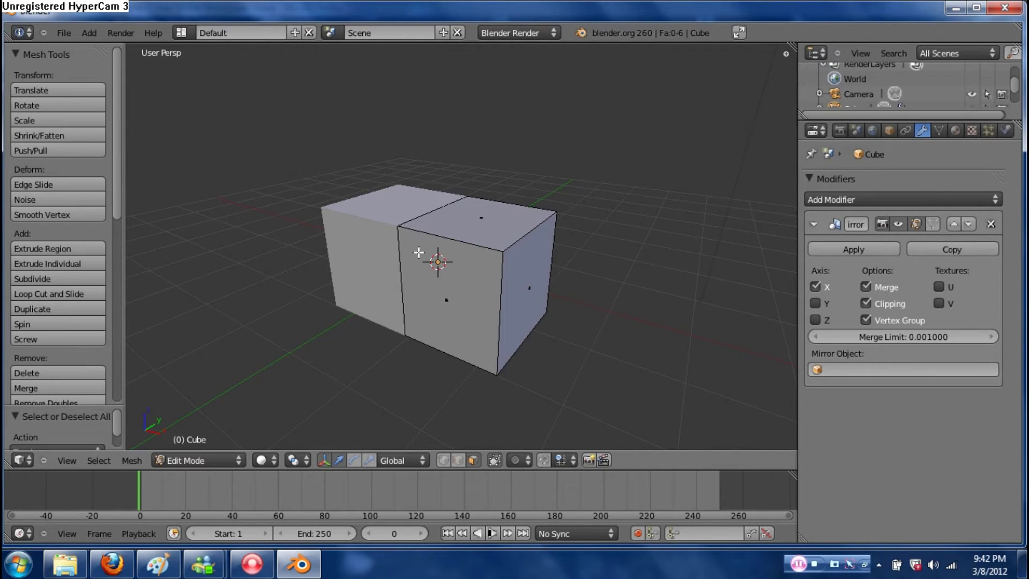
key("ctrl+r")
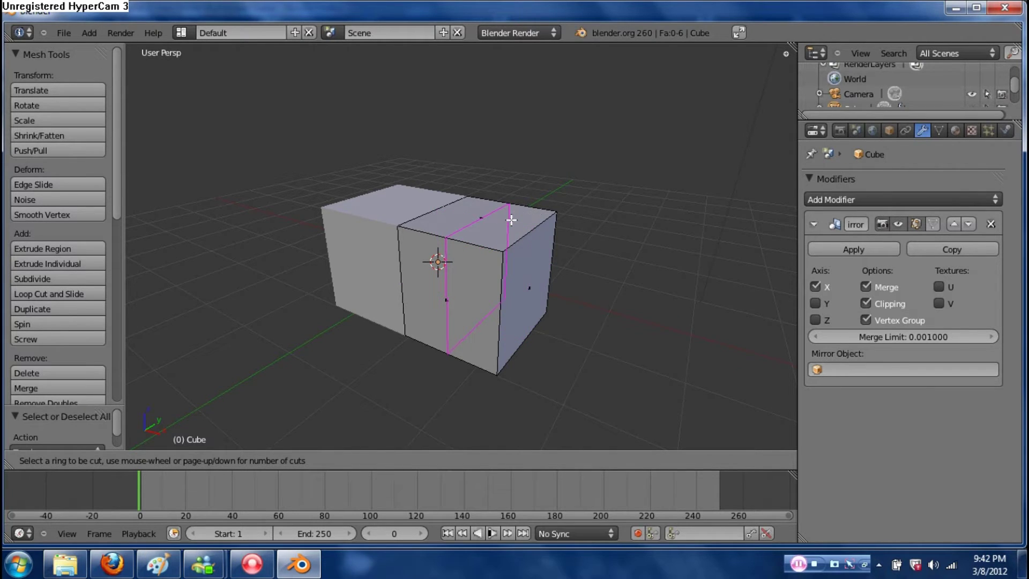
left_click(539, 244)
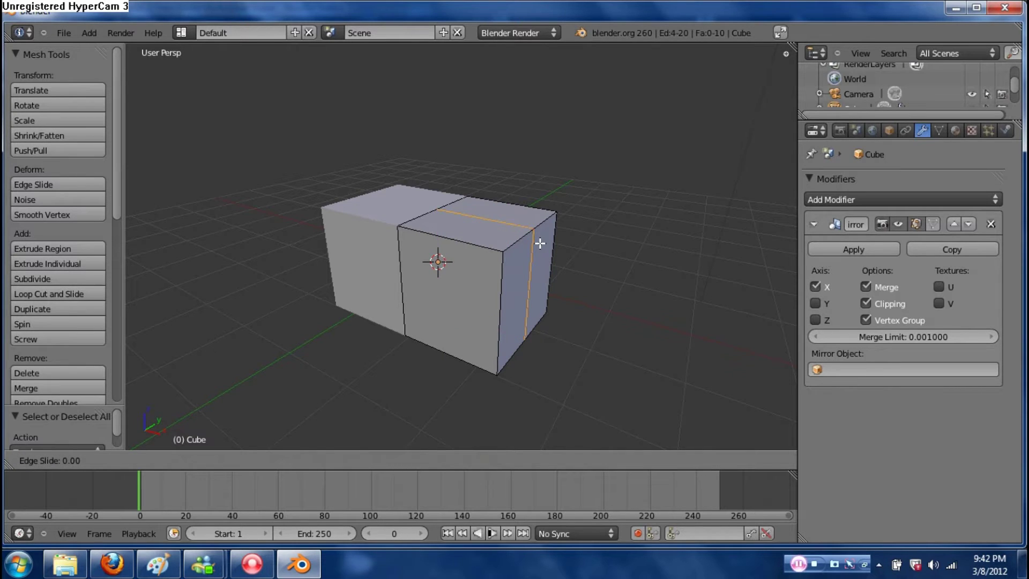
left_click(539, 243)
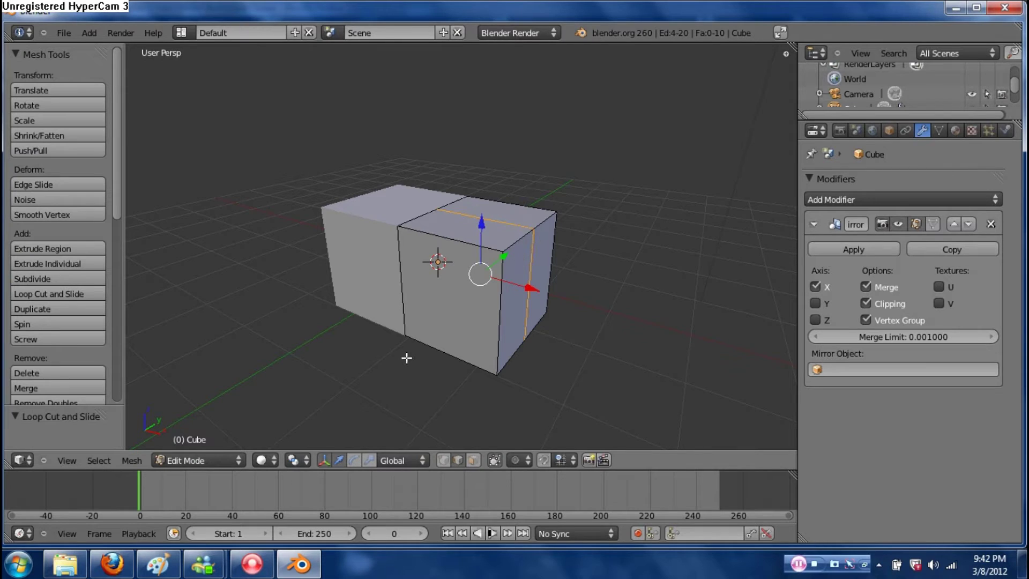
- Replace the loop cut with one slid all the way to the front edge as a trial, undo it, and return to face selection
key("a")
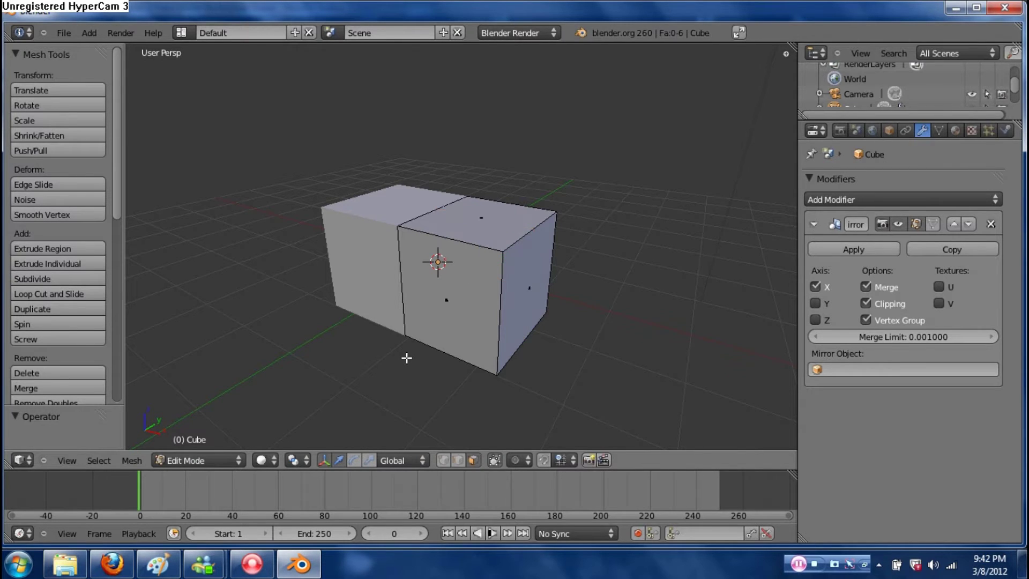
key("ctrl+r")
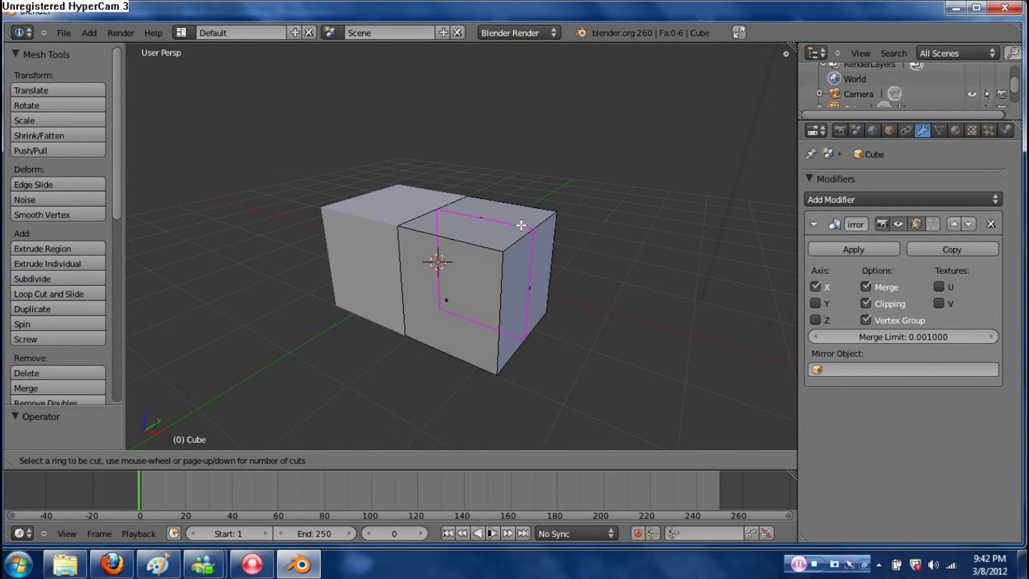
left_click(521, 226)
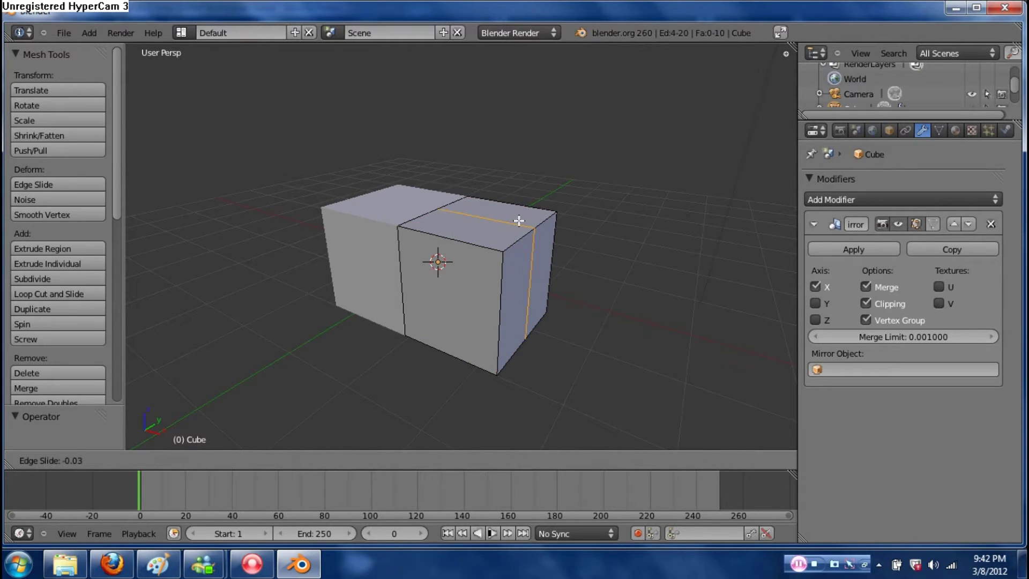
left_click(485, 237)
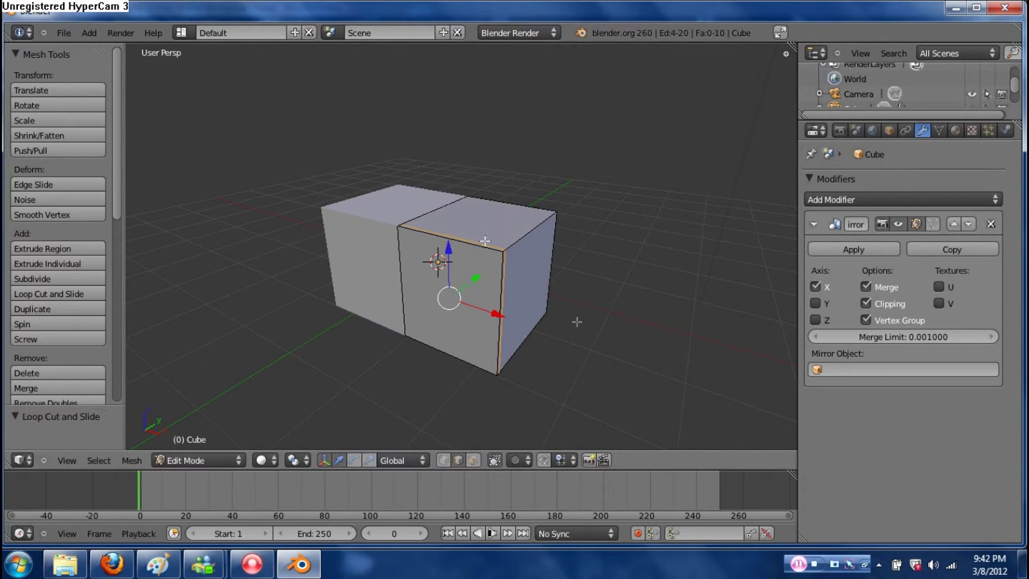
key("ctrl+Tab")
key("3")
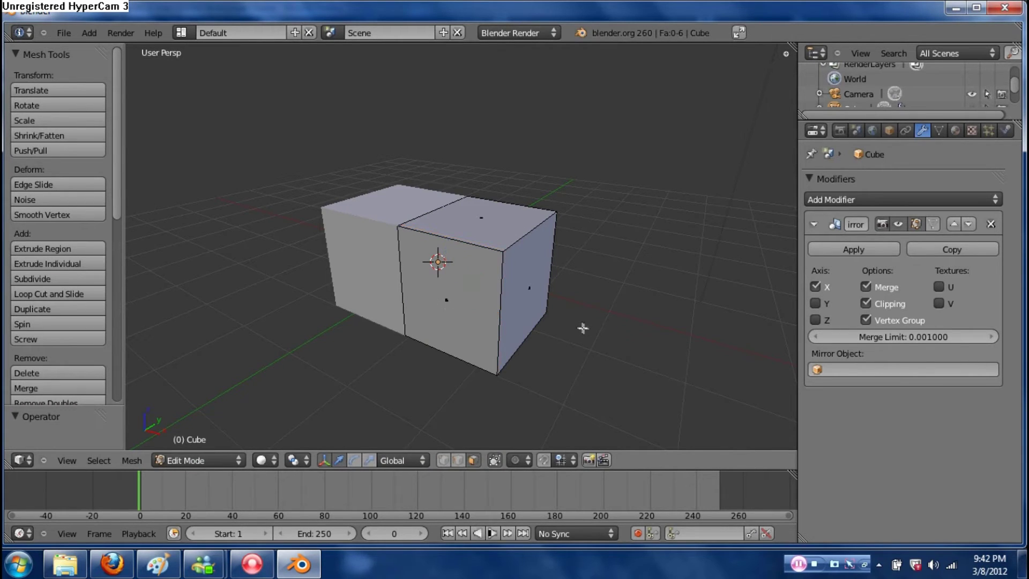
- Try a loop cut parallel to the X axis, slid slightly toward the front of the editable half, and undo it
key("ctrl+r")
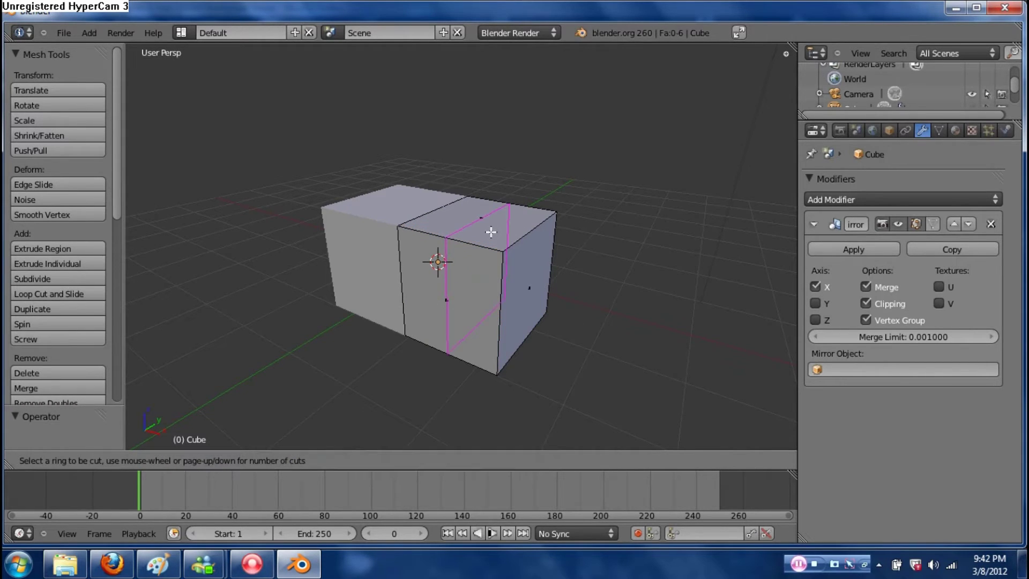
left_click(483, 237)
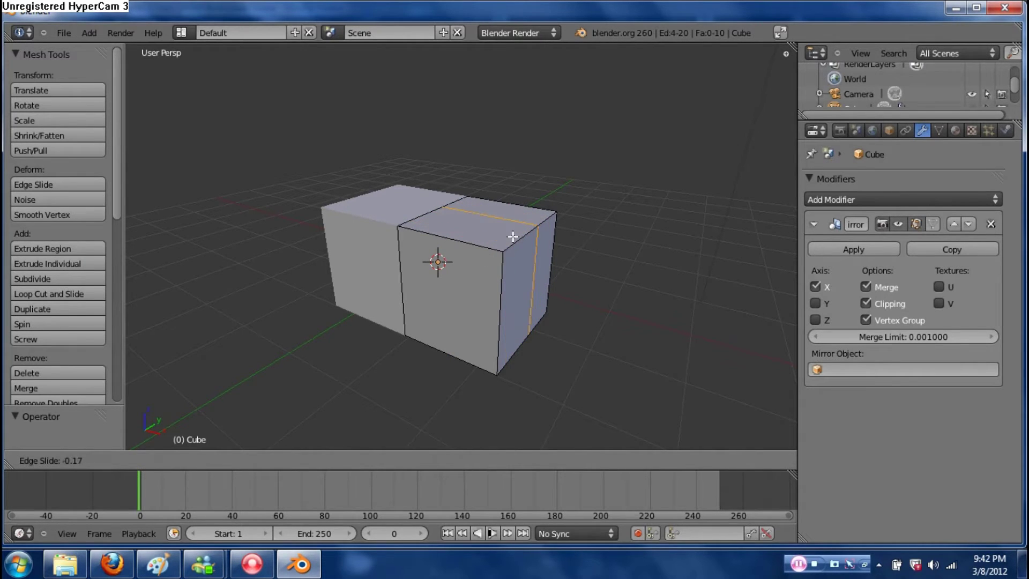
left_click(501, 245)
key("ctrl+z")
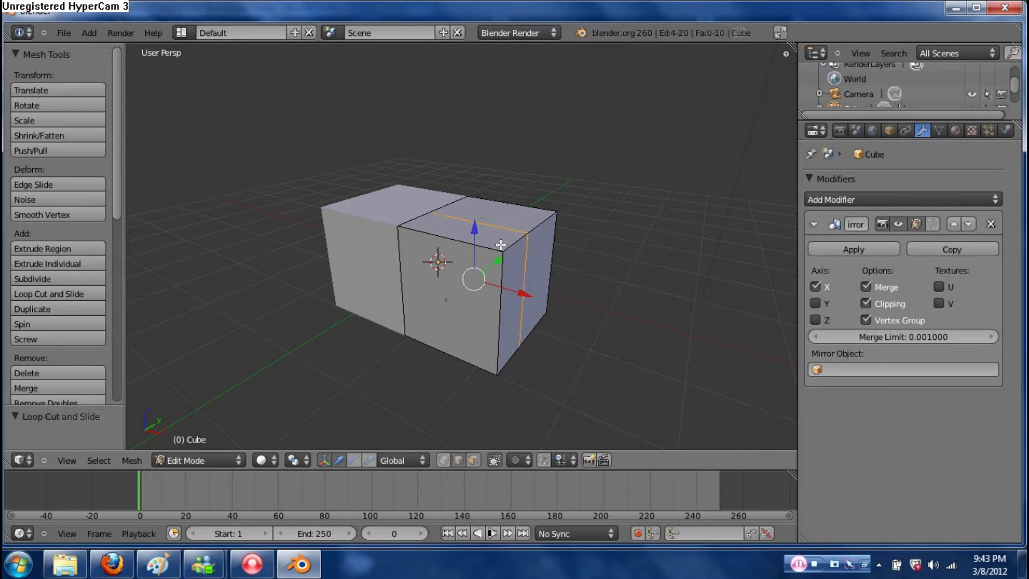
- Add one centred loop cut parallel to the X axis around the editable half
key("ctrl+r")
left_click(505, 230)
left_click(511, 225)
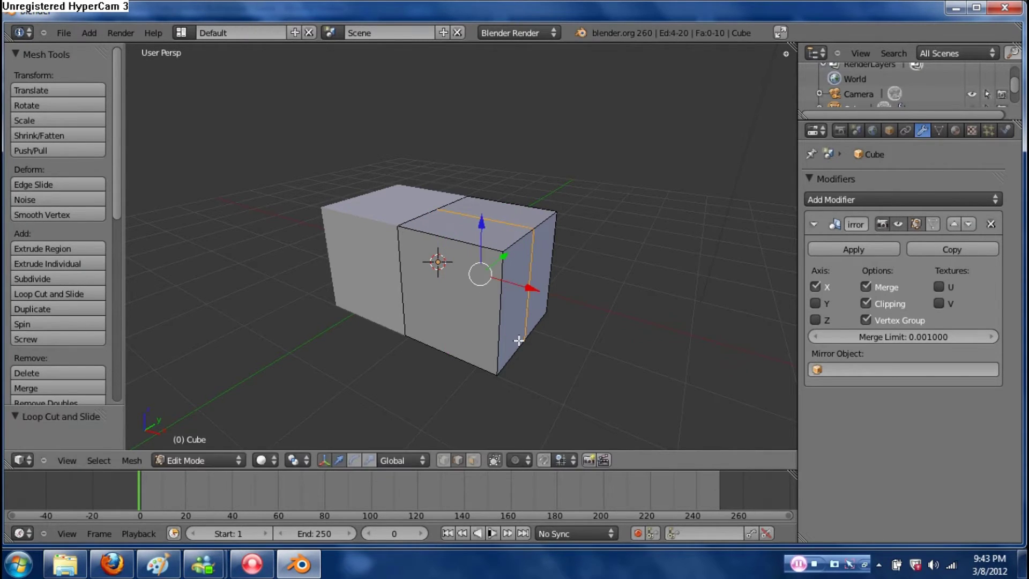
- Try raising and lowering the number of cuts in a new loop cut preview on the editable half
middle_click_drag(496, 373, 500, 335)
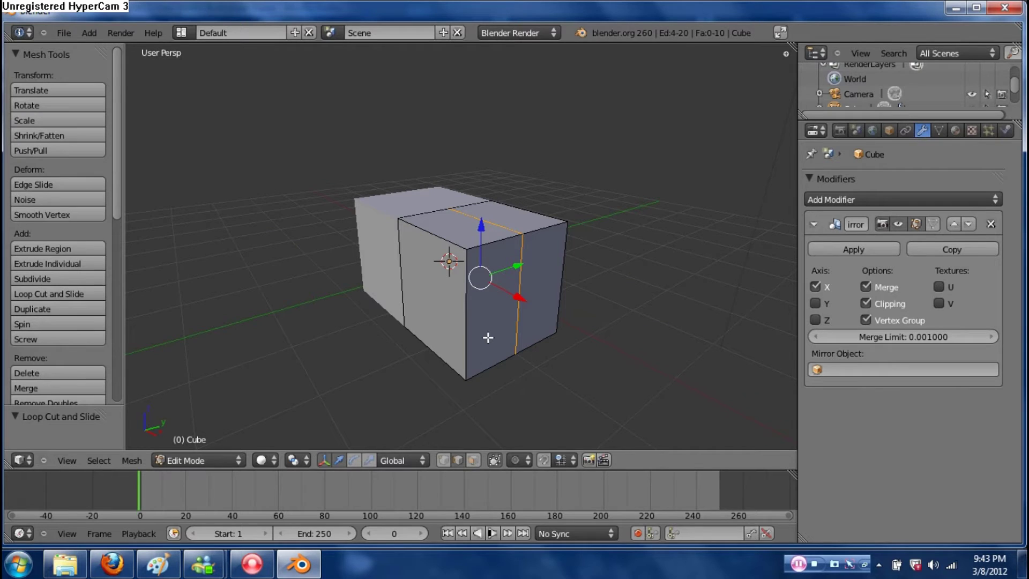
key("ctrl+r")
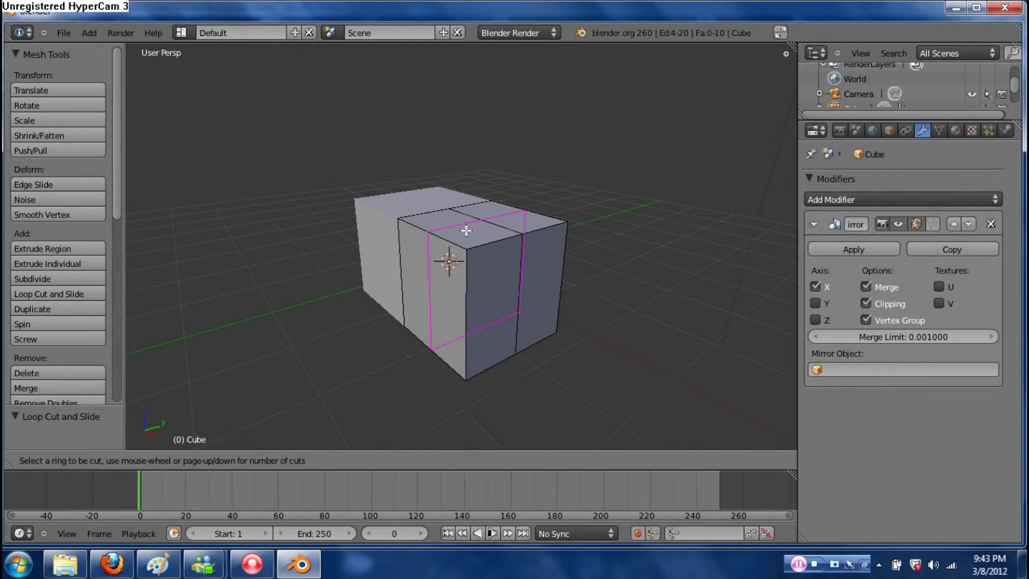
scroll(466, 231, "up", 1)
scroll(466, 232, "up", 7)
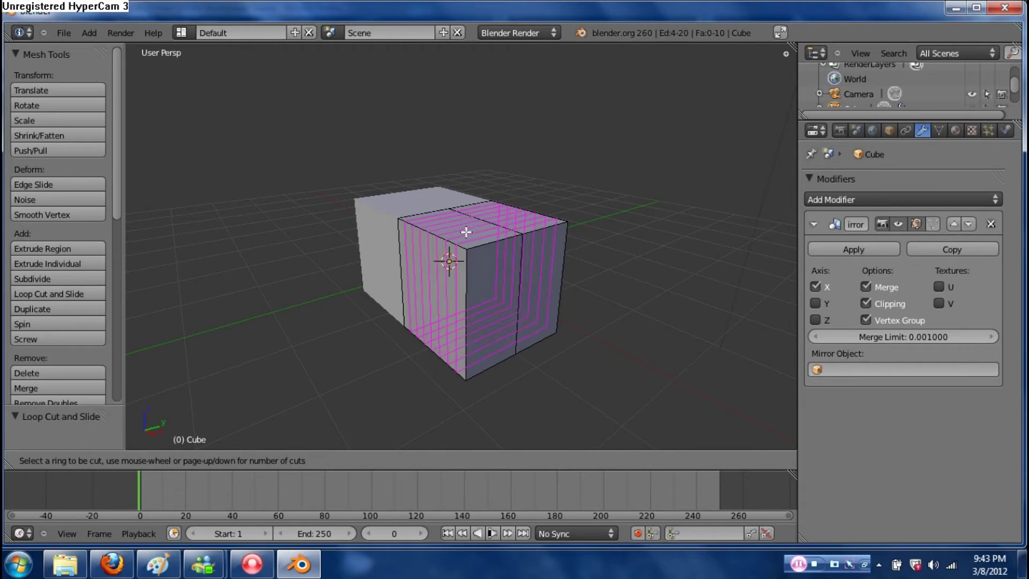
scroll(466, 231, "down", 8)
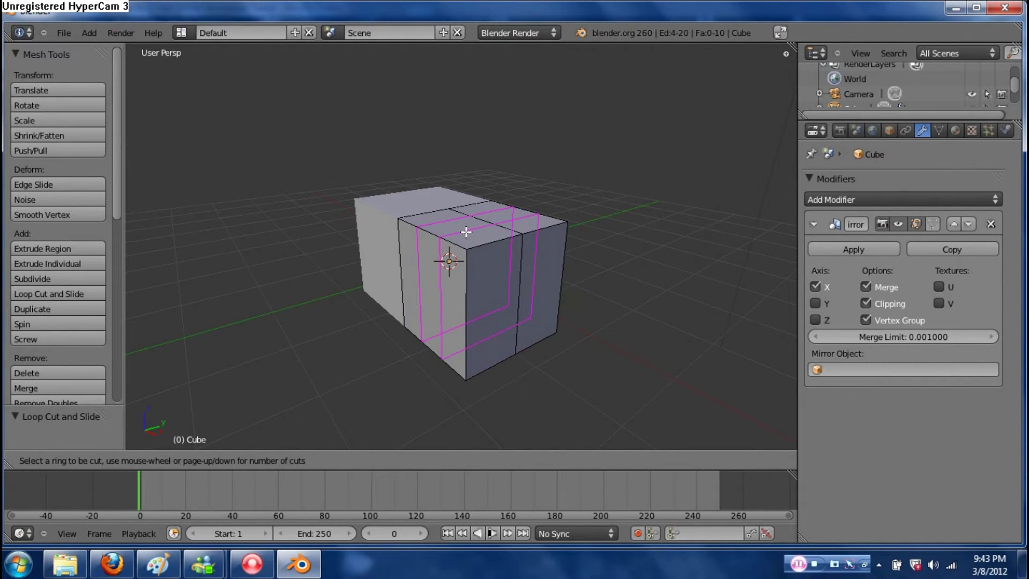
scroll(467, 231, "up", 1)
scroll(466, 232, "up", 1)
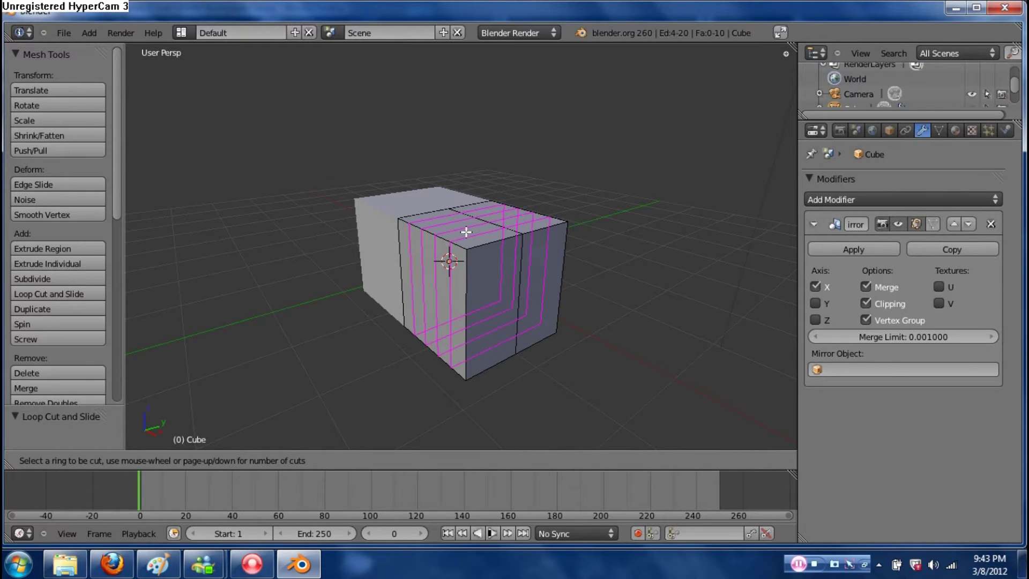
scroll(467, 231, "up", 1)
scroll(467, 232, "up", 1)
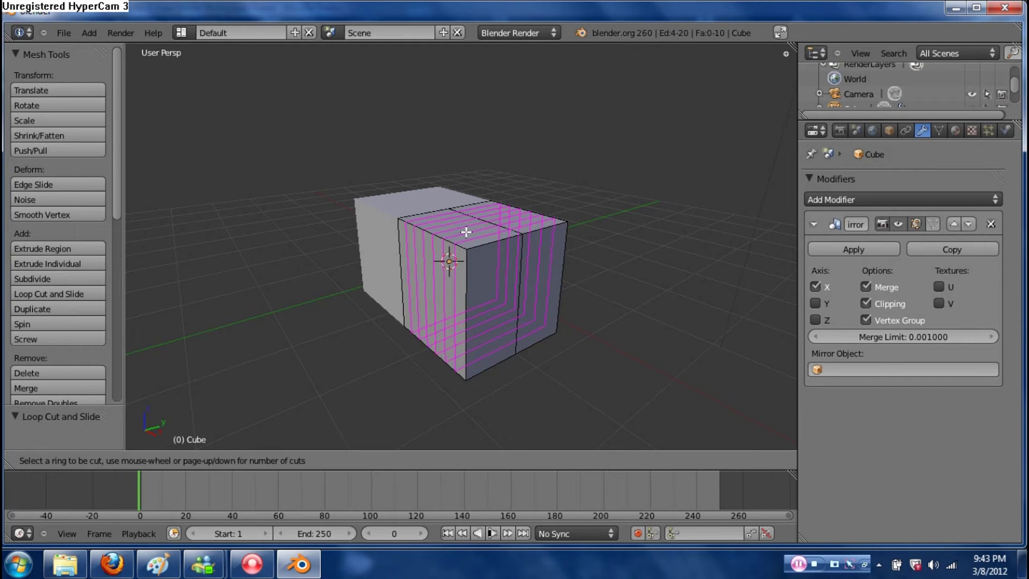
scroll(466, 232, "up", 1)
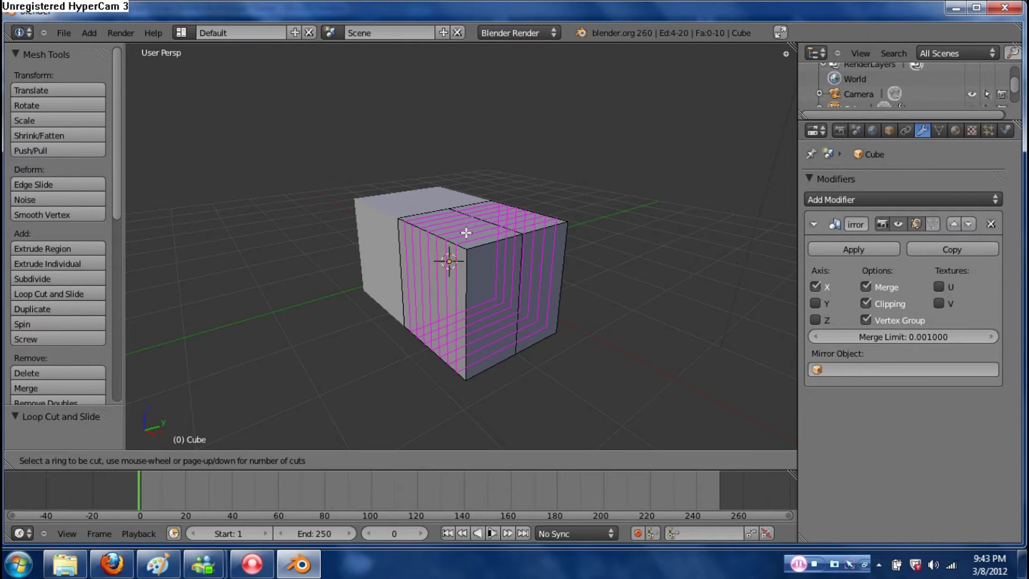
scroll(466, 232, "up", 15)
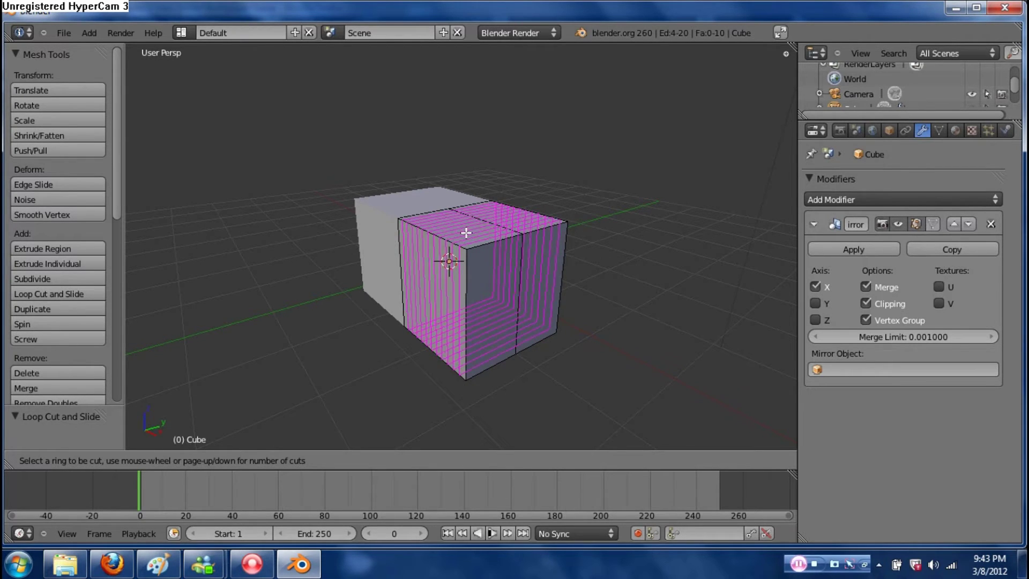
scroll(466, 232, "up", 6)
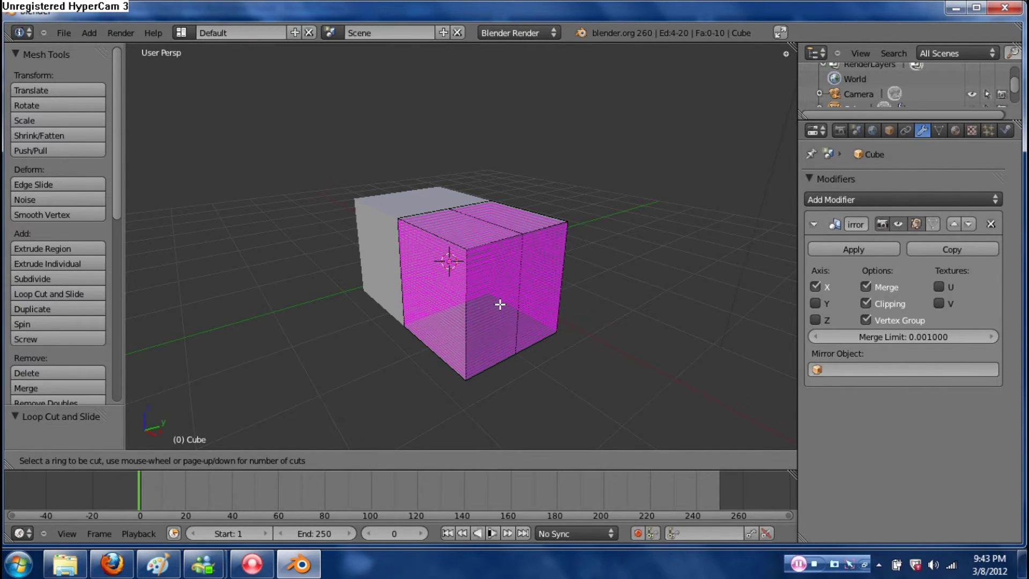
- Try placing one centred horizontal loop cut around the editable half, and undo it
scroll(500, 305, "down", 1)
scroll(499, 306, "down", 10)
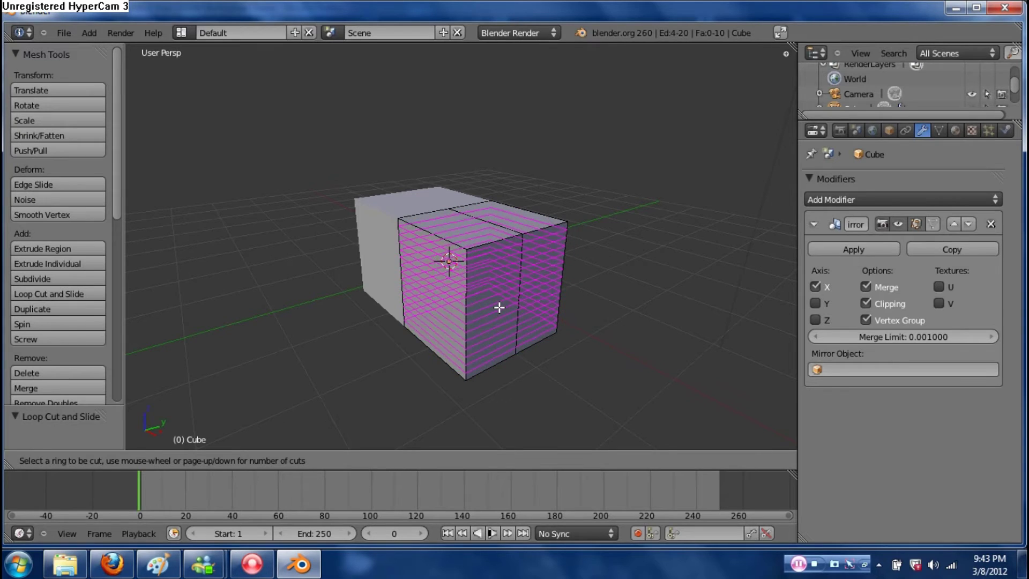
left_click(539, 259)
left_click(538, 260)
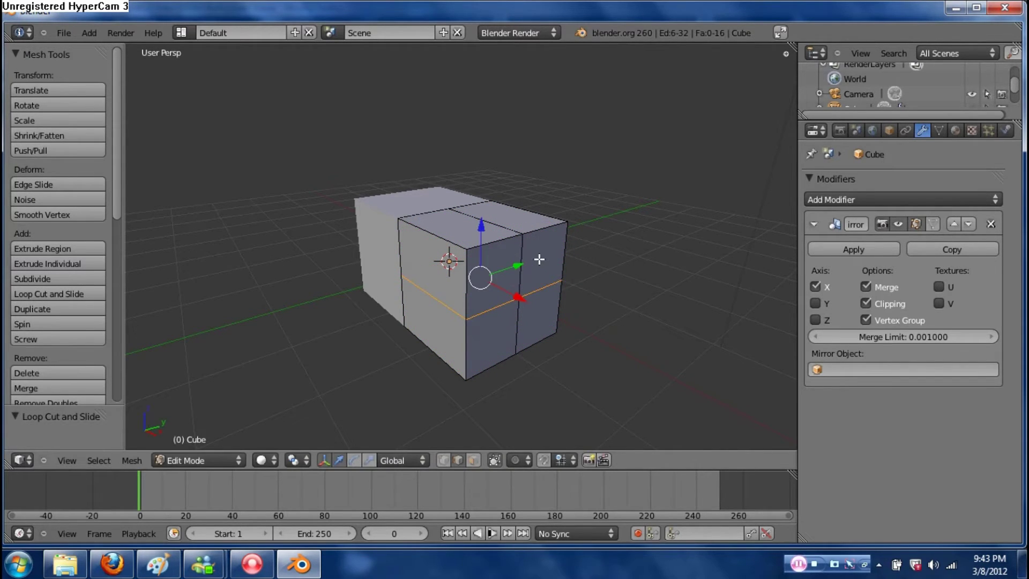
middle_click_drag(461, 335, 435, 319)
- Switch to face selection and select the front face of the editable half, facing the negative Y direction
left_click(473, 460)
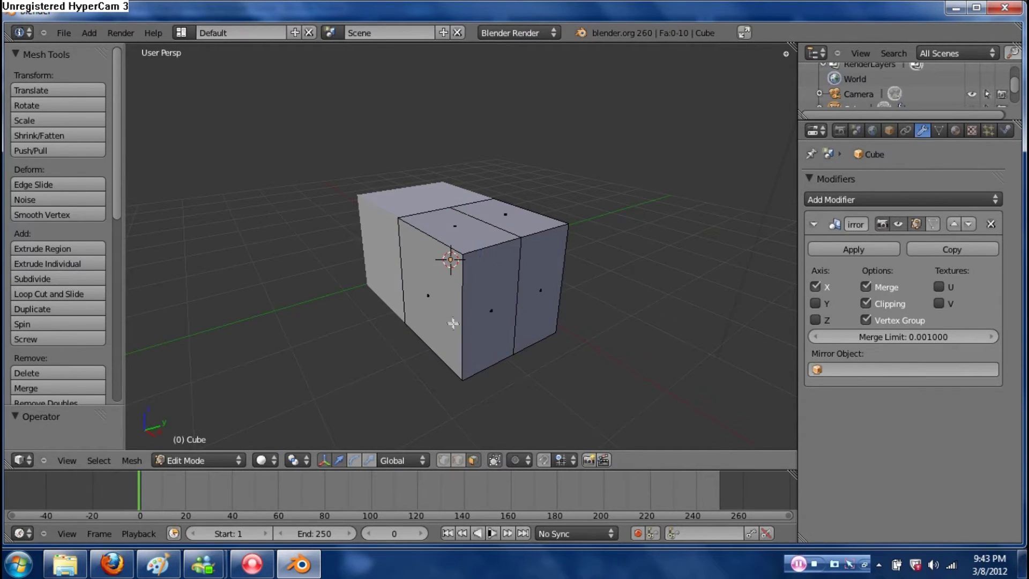
right_click(432, 297)
scroll(467, 333, "down", 2)
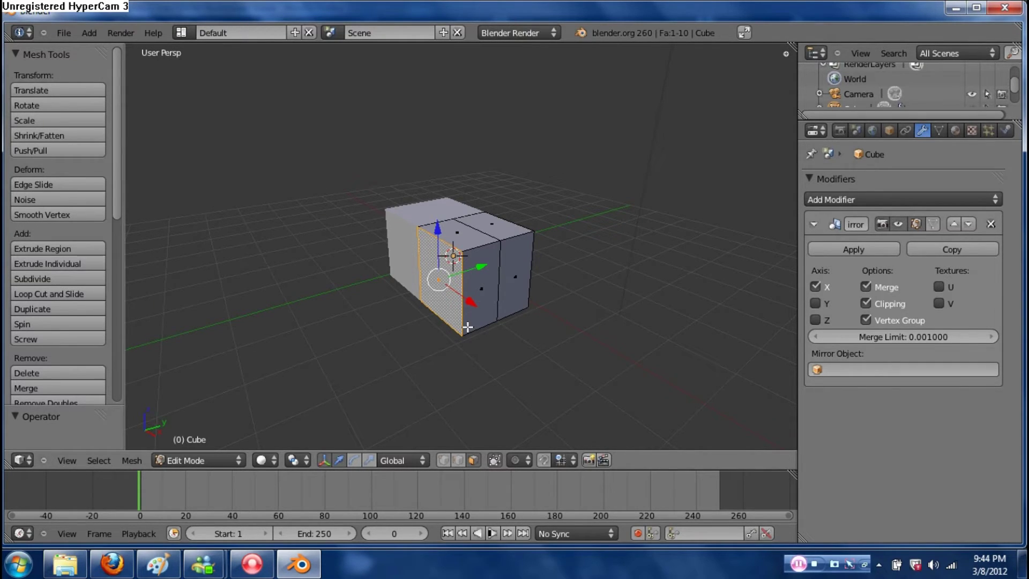
- Try extruding the selected front face outward along its normal, and undo the extrusion
key("e")
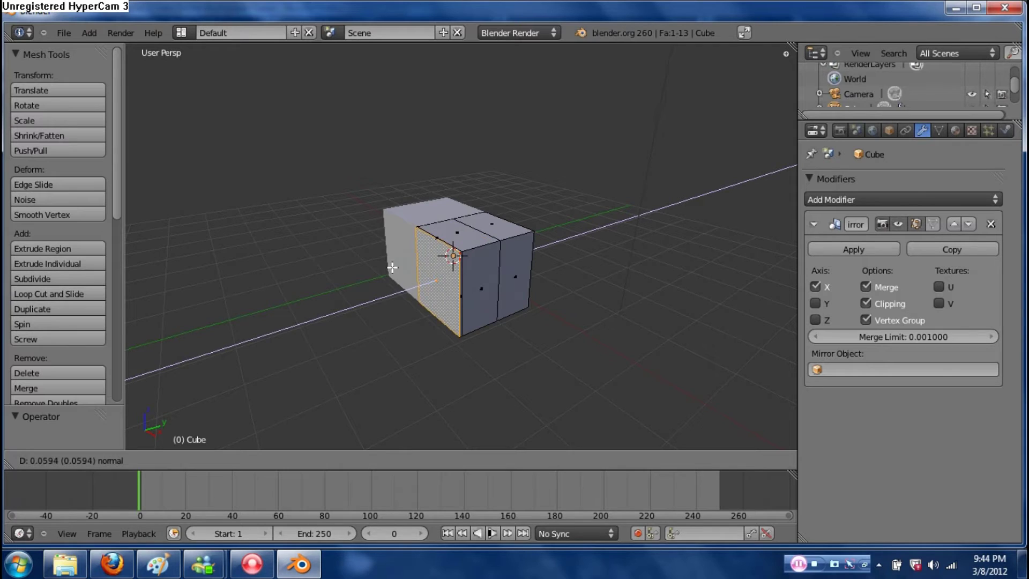
left_click(236, 281)
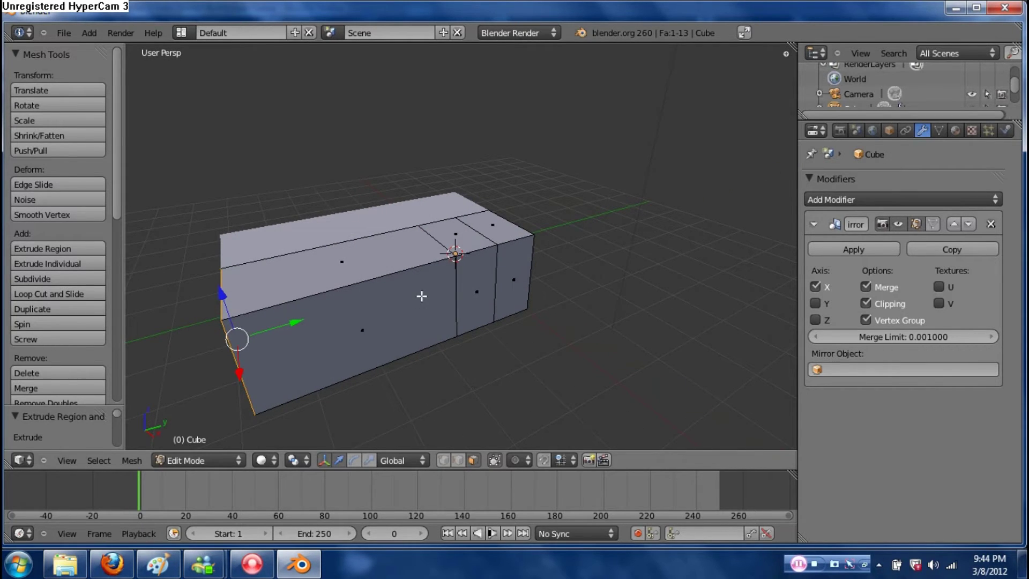
key("ctrl+z")
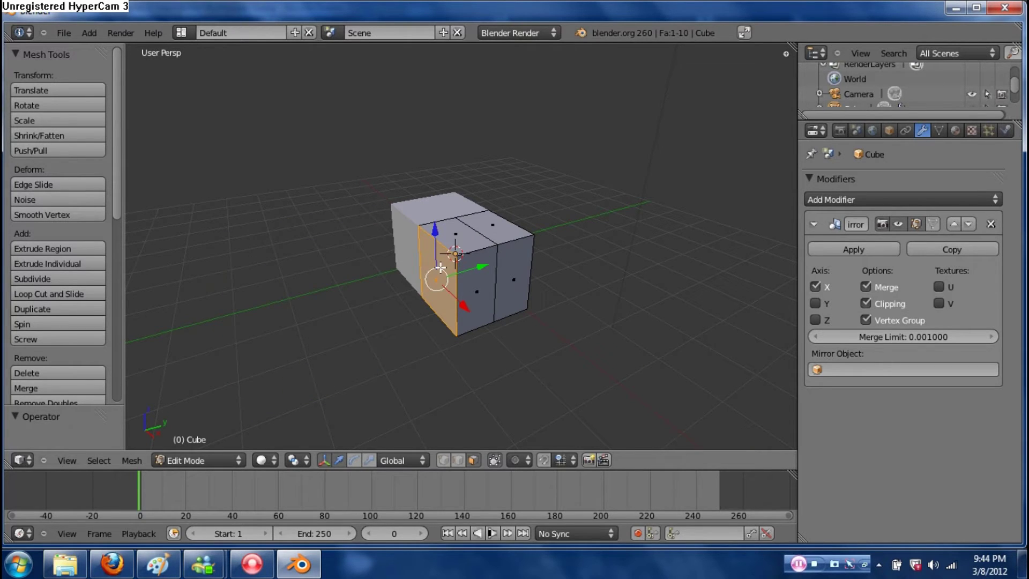
- Extrude the selected front face outward about 4.19 units along its normal
key("e")
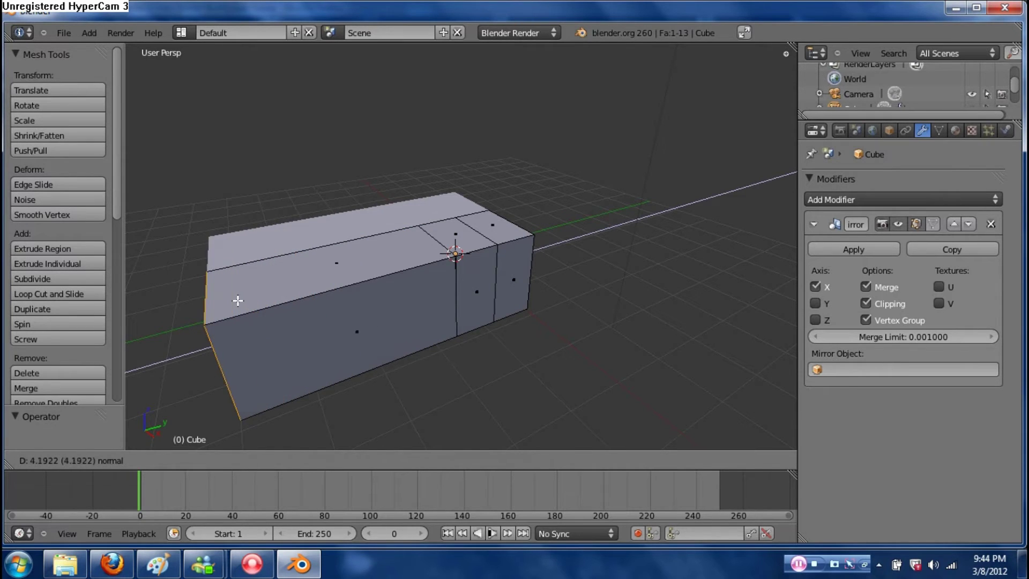
left_click(236, 299)
middle_click_drag(315, 299, 404, 294)
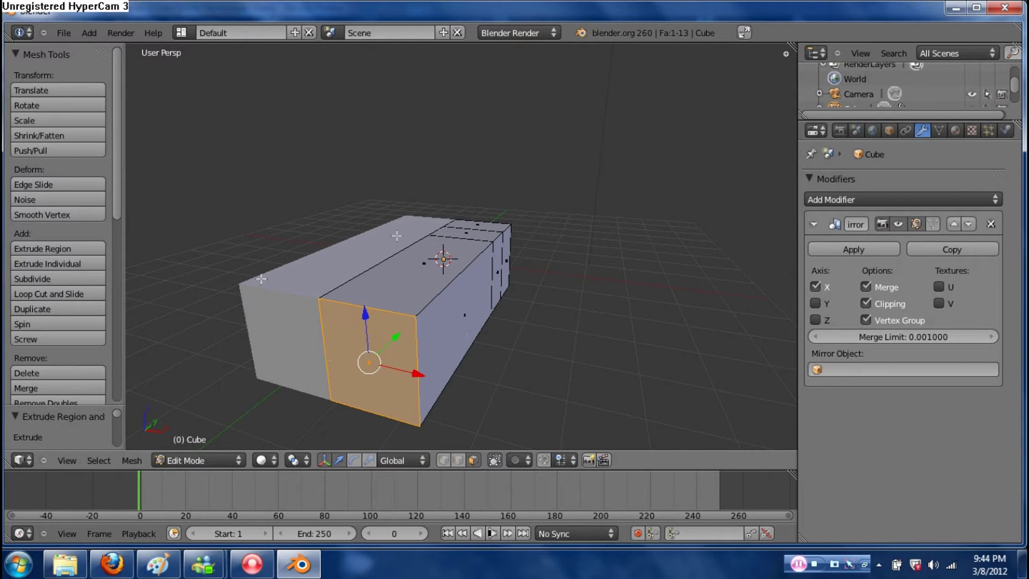
- Scale down the extruded front end face and rotate it about 59 degrees
key("s")
left_click(395, 305)
key("r")
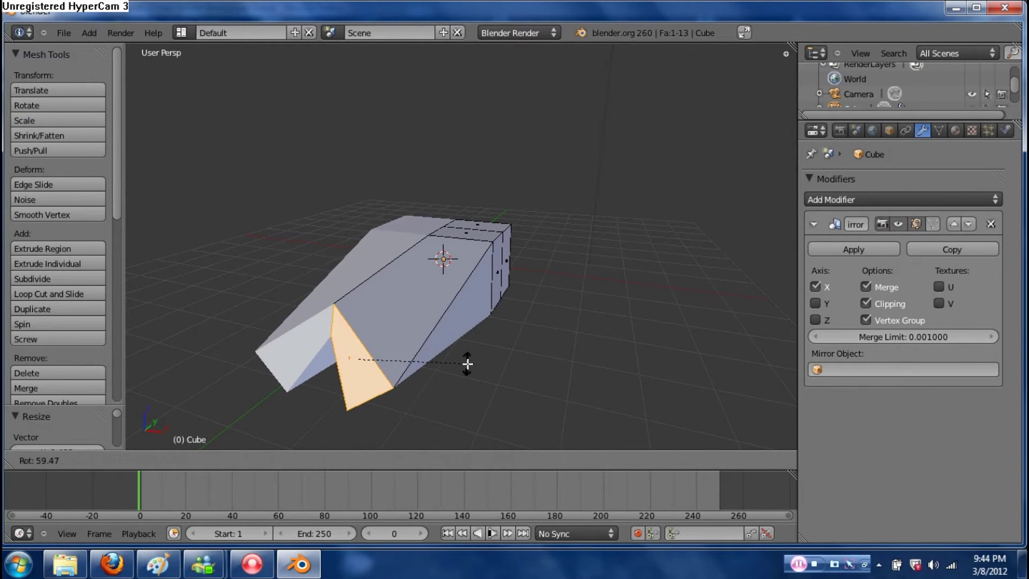
left_click(467, 364)
- Select the back face at the opposite Y end of the editable half and extrude it outward about 4.5 units
middle_click_drag(493, 340, 432, 361)
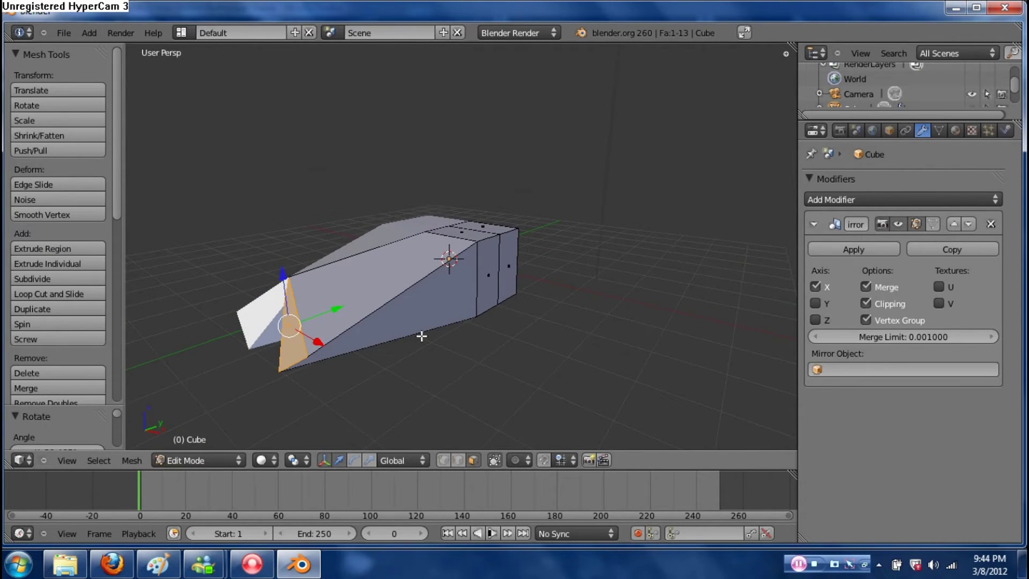
middle_click_drag(377, 331, 333, 300)
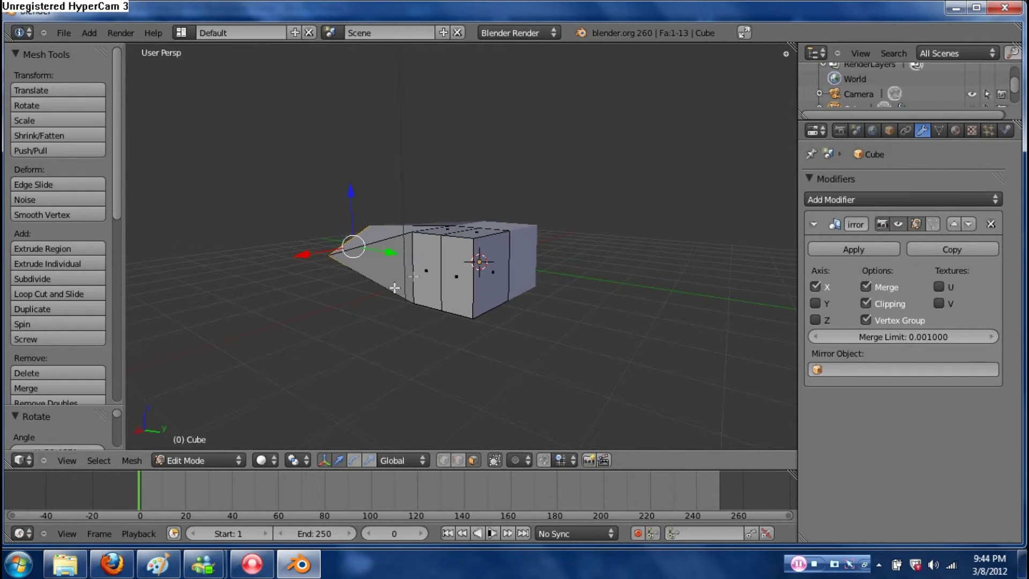
right_click(490, 273)
scroll(497, 280, "down", 2)
key("e")
left_click(584, 289)
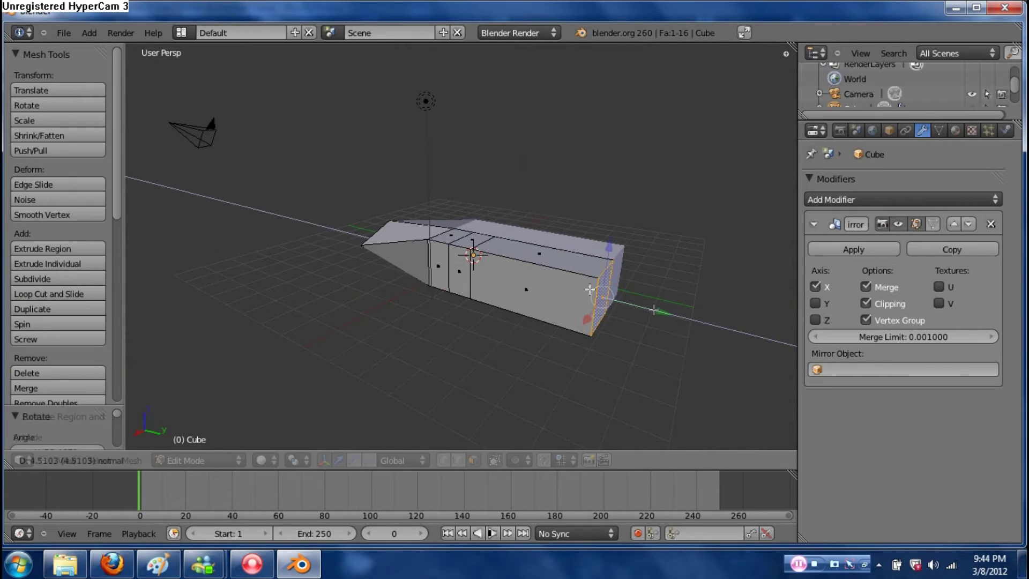
- Scale down the extruded back end face and raise it along the Z axis
key("s")
left_click(609, 289)
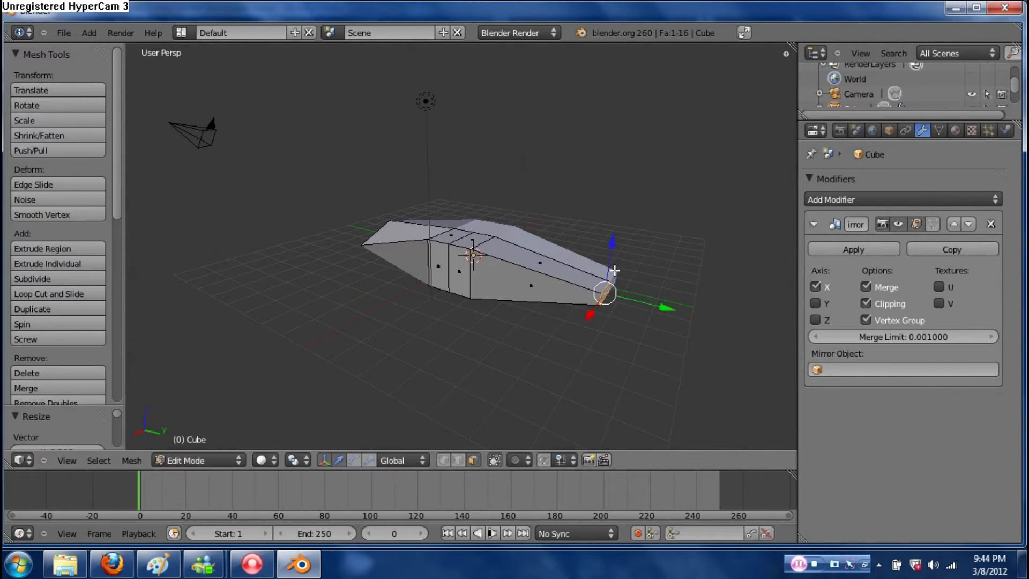
key("g")
key("z")
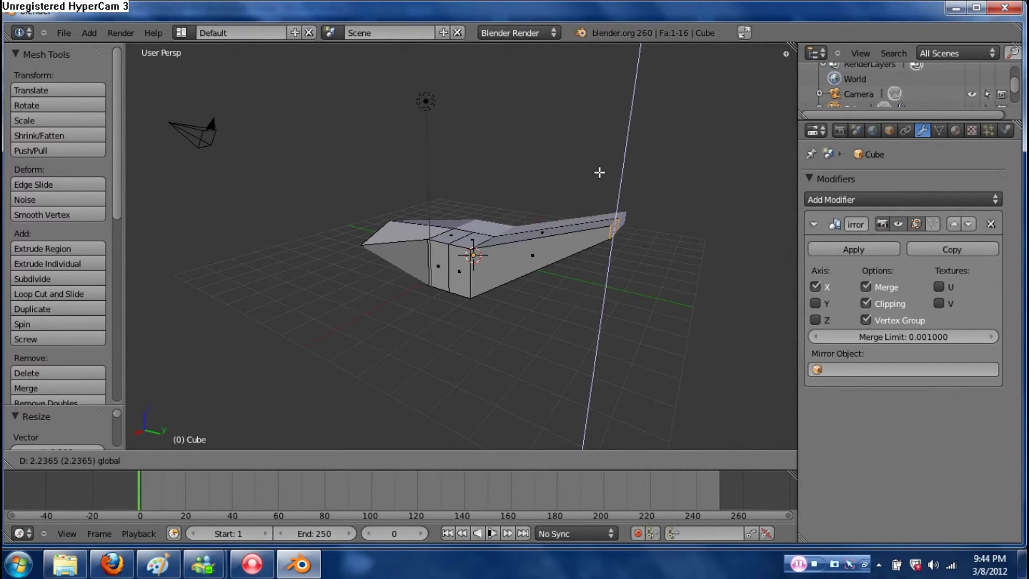
left_click(599, 209)
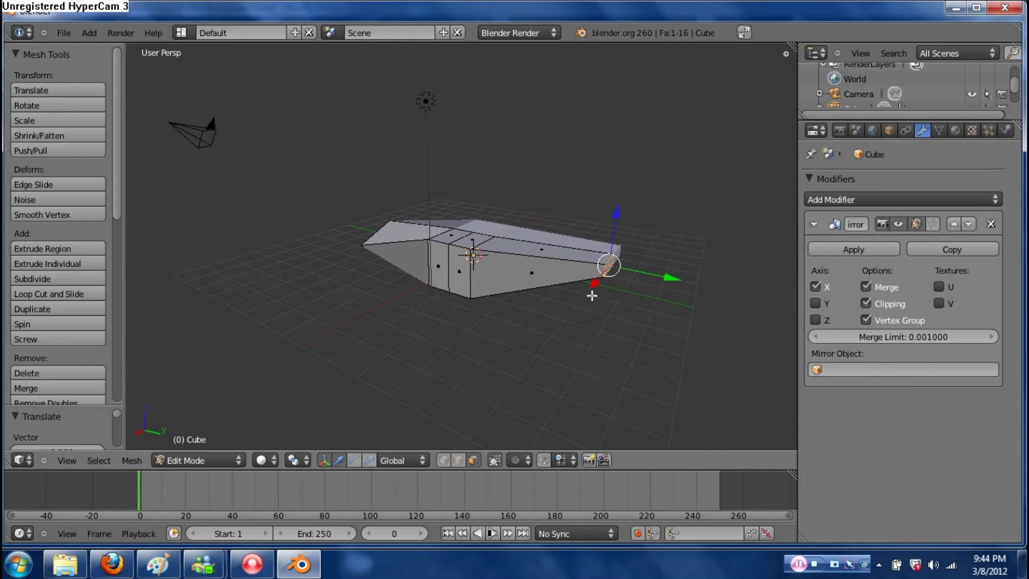
- Add a loop cut across the rear section of the body and slide it toward the tail end
key("ctrl+r")
left_click(553, 252)
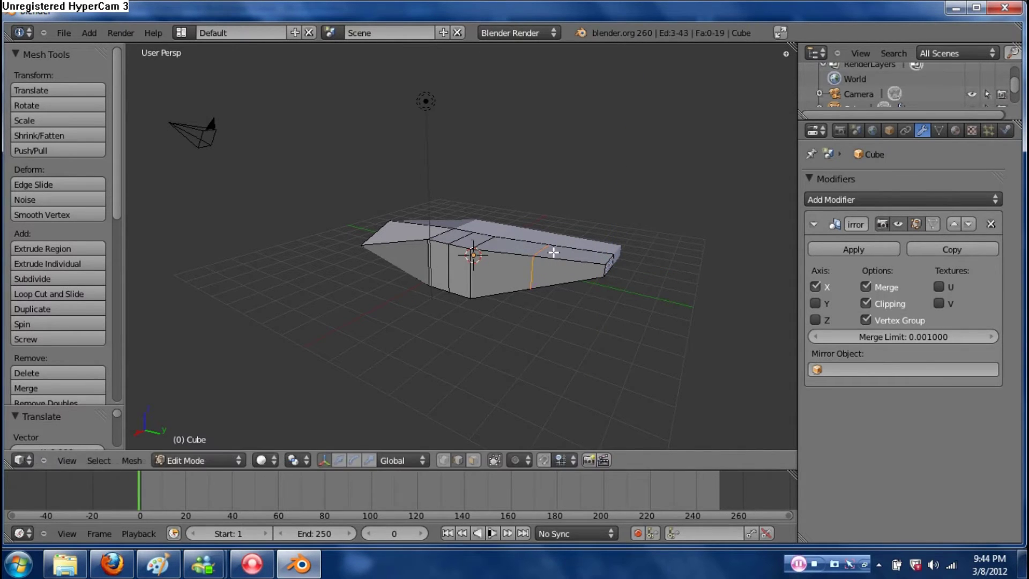
left_click(583, 259)
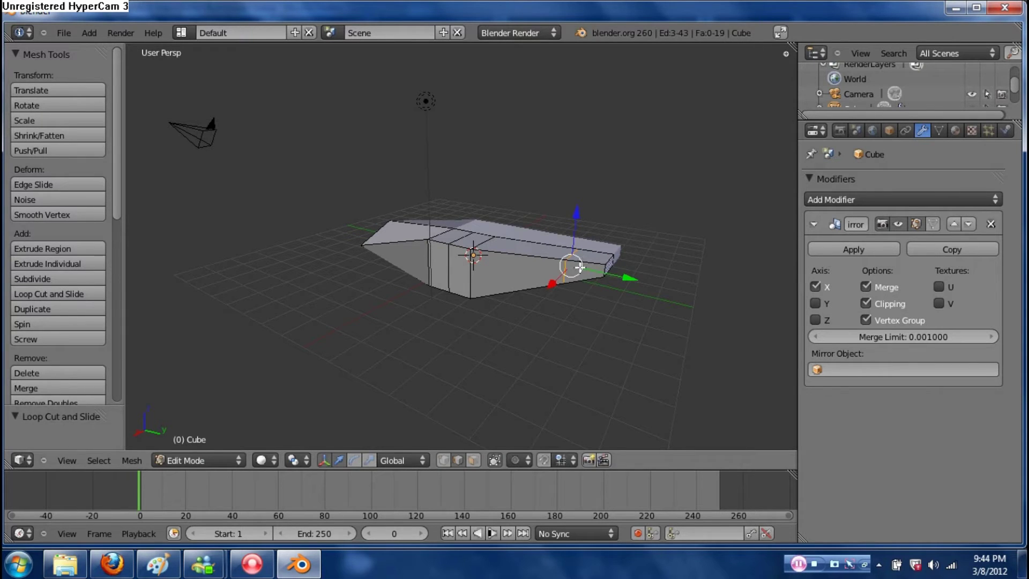
- Select the side face of the new tail segment and extrude it outward along its normal
left_click(473, 461)
left_click(584, 270)
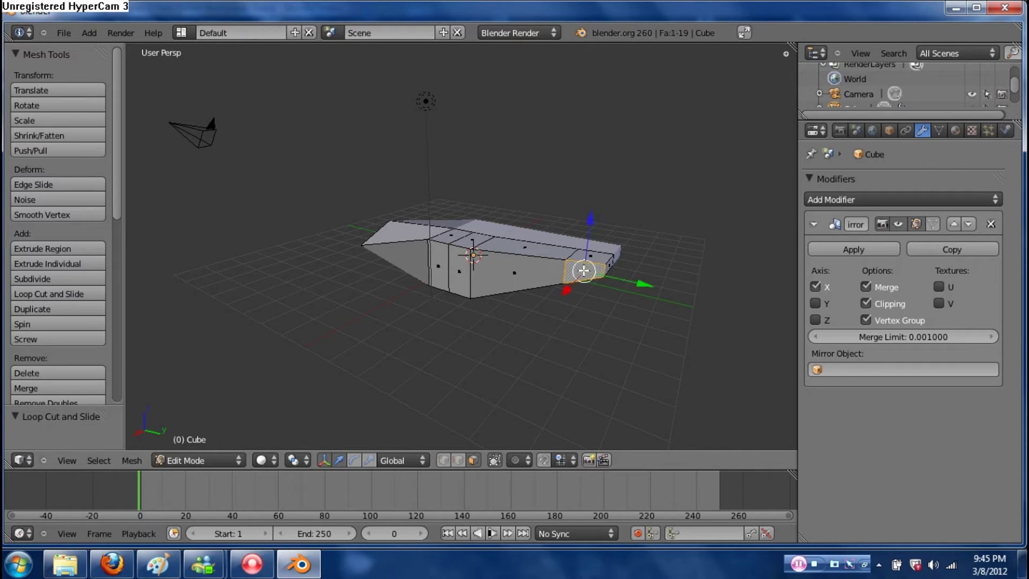
key("e")
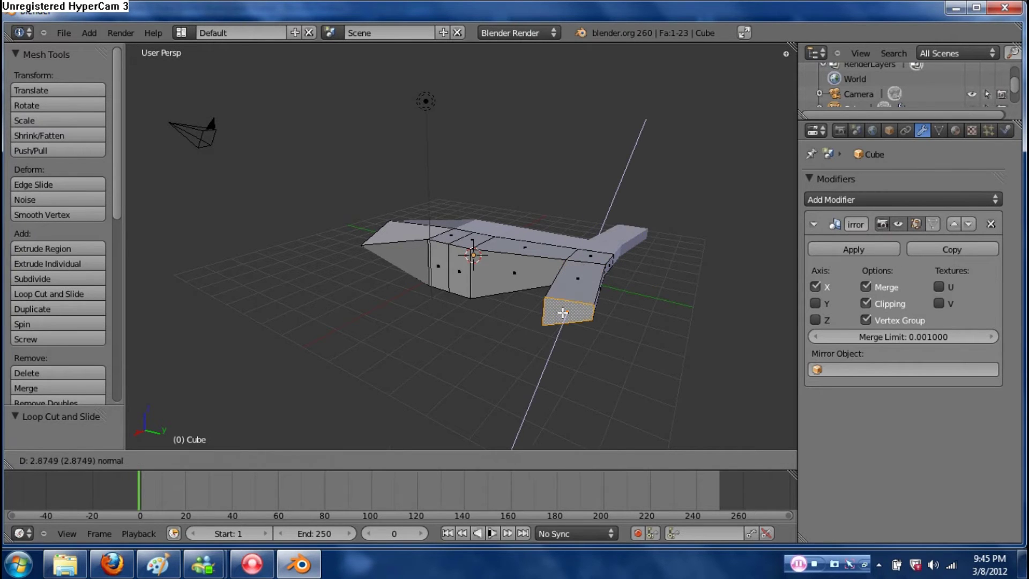
left_click(577, 306)
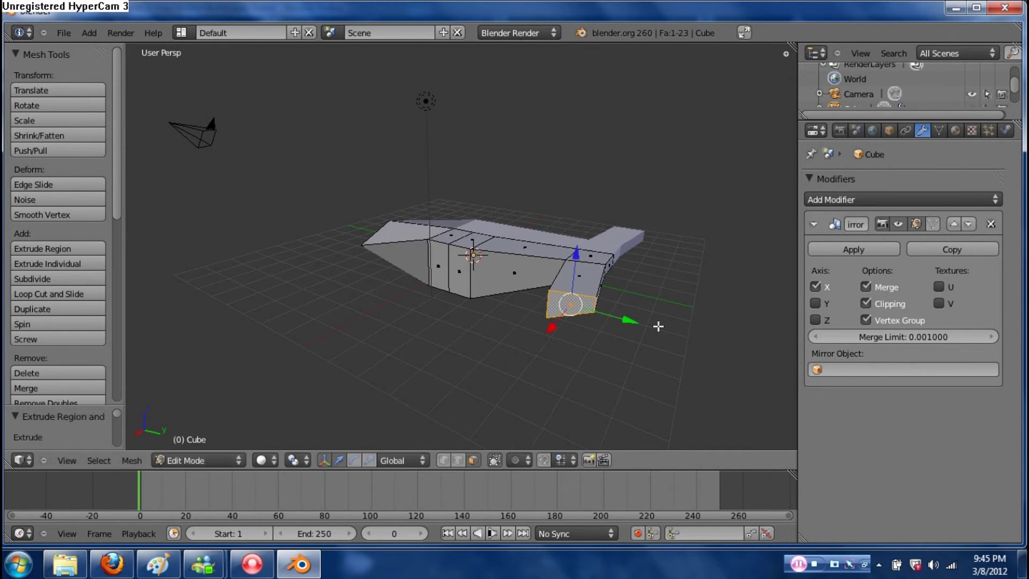
key("s")
left_click(537, 302)
key("ctrl+z")
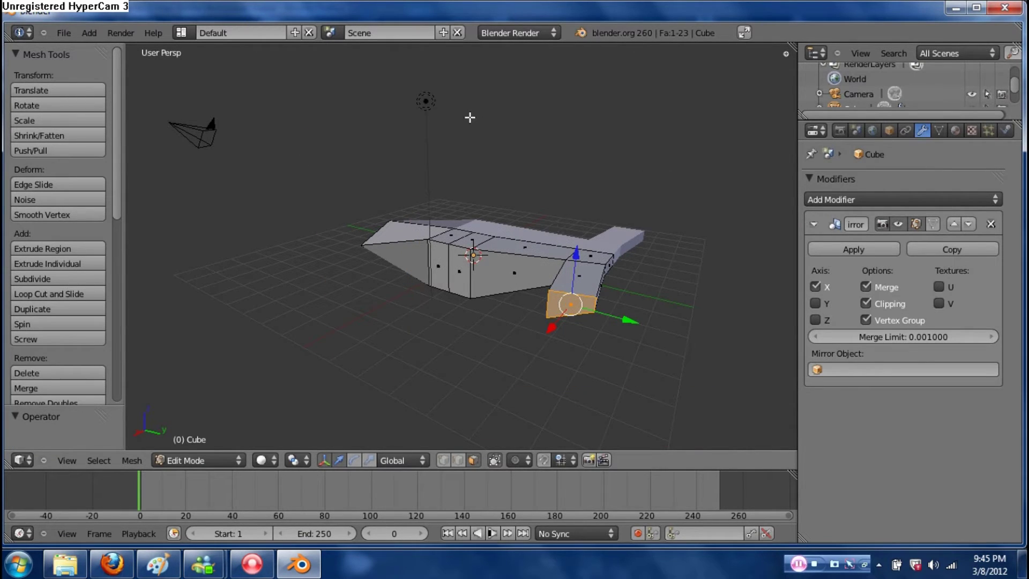
- Scale the extruded side fin's end face down to a small tip, keeping its position
key("s")
left_click(558, 259)
mouse_move(576, 252)
left_mouse_down()
mouse_move(572, 202)
mouse_move(569, 316)
mouse_move(572, 267)
left_mouse_up()
key("ctrl+z")
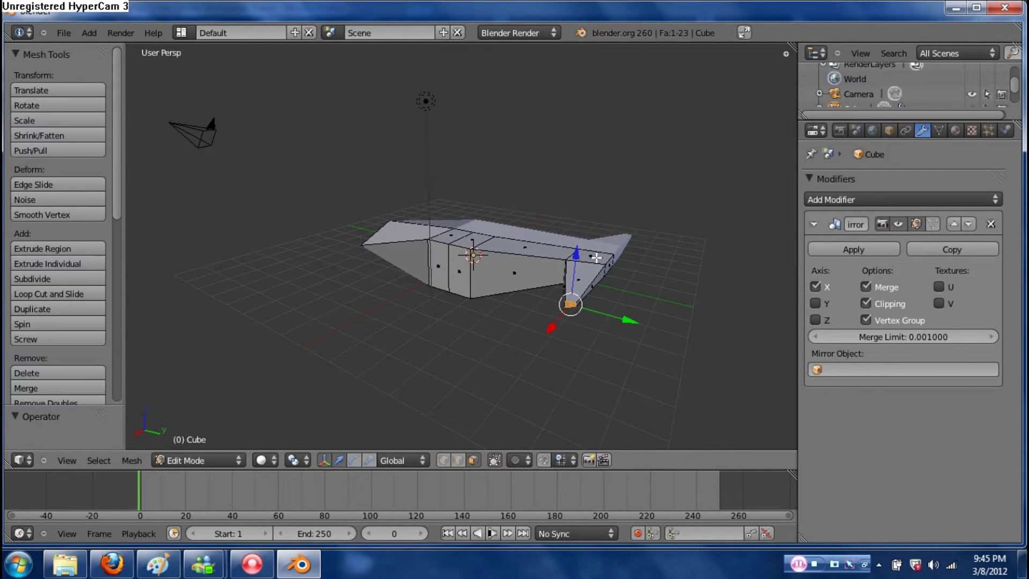
- Select the top face of the tail segment and extrude it upward into a vertical fin
key("ctrl+r")
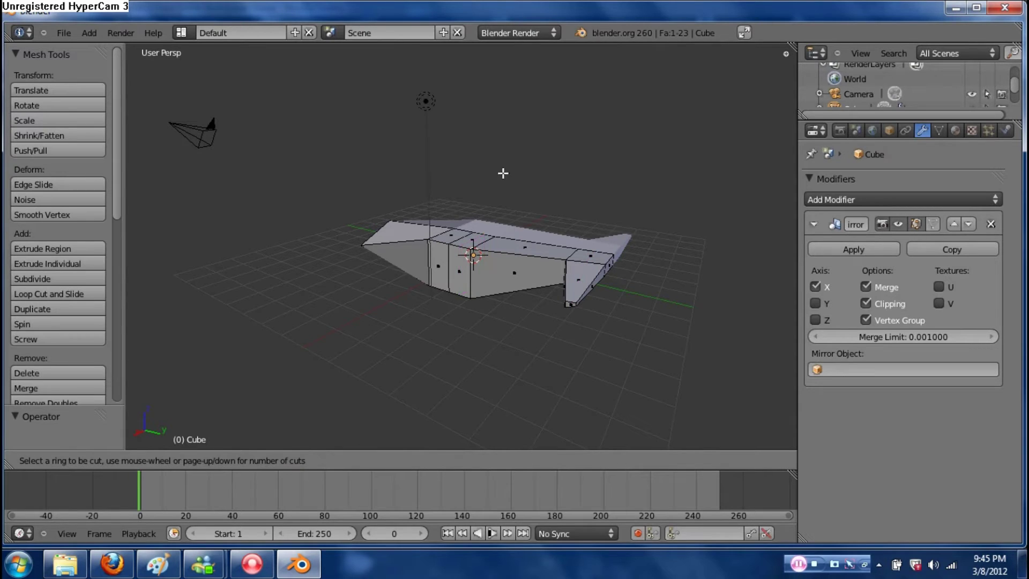
left_click(552, 220)
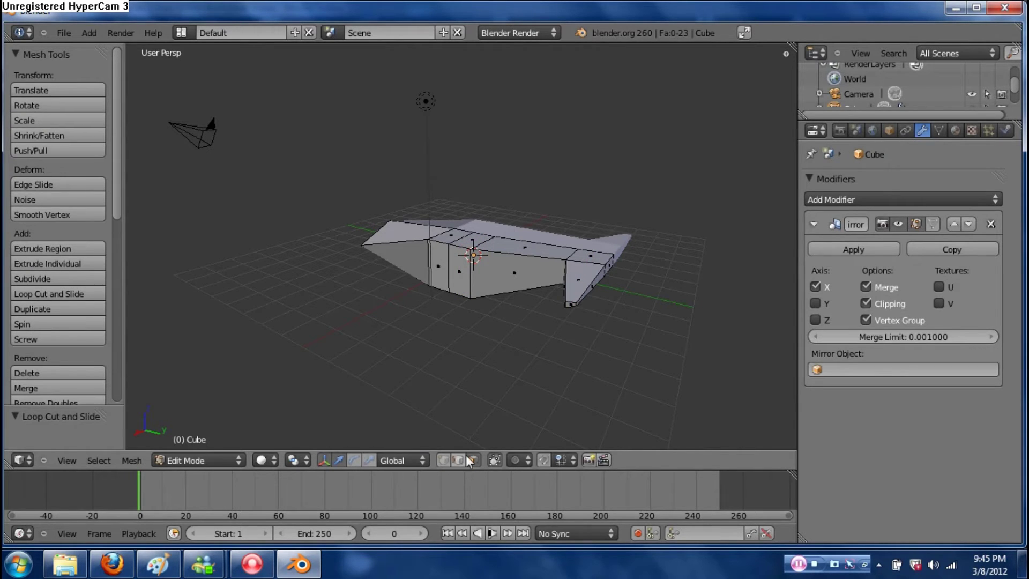
right_click(588, 260)
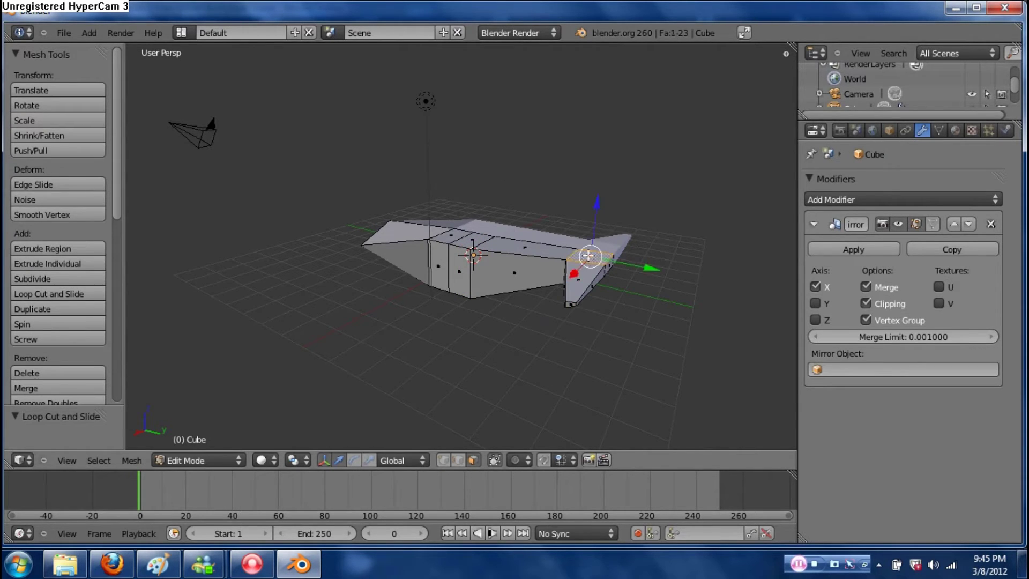
key("e")
left_click(600, 214)
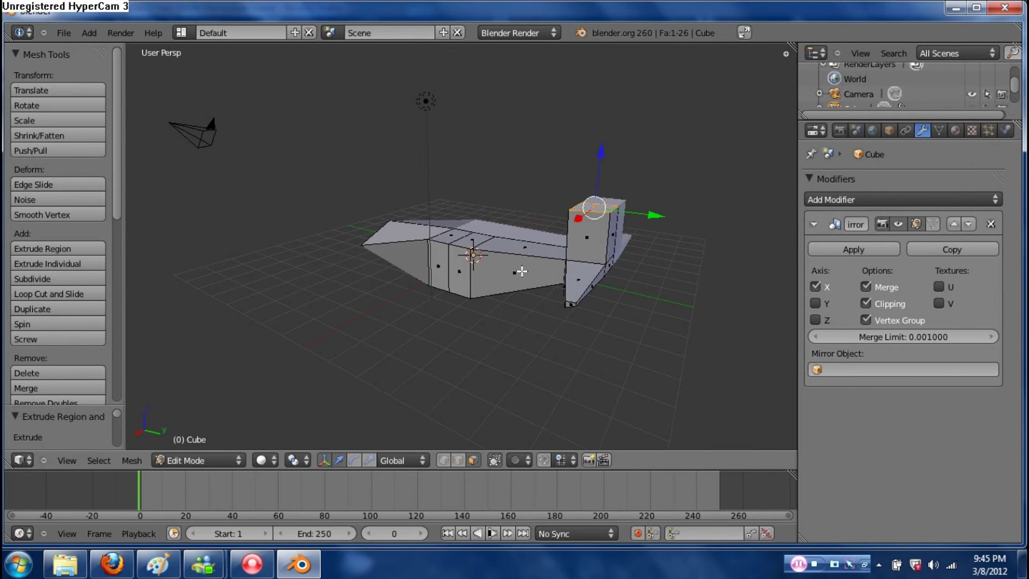
- Scale the upright fin's top face down to roughly half its size
middle_click_drag(519, 271, 620, 278)
key("s")
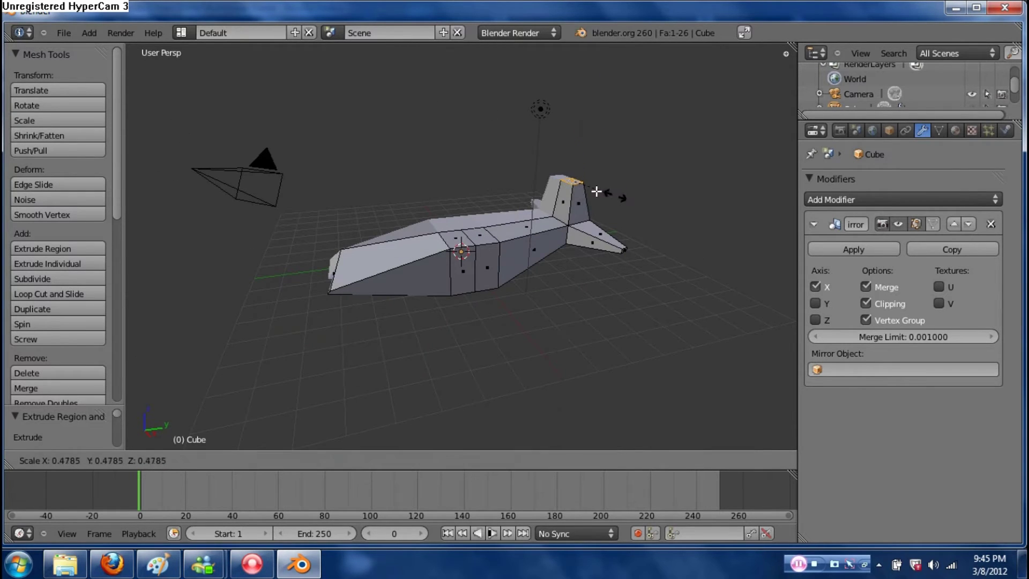
left_click(590, 192)
- Move the upright fin's top face backward along the Y axis and rotate it to sweep the fin
left_click_drag(621, 178, 643, 199)
key("r")
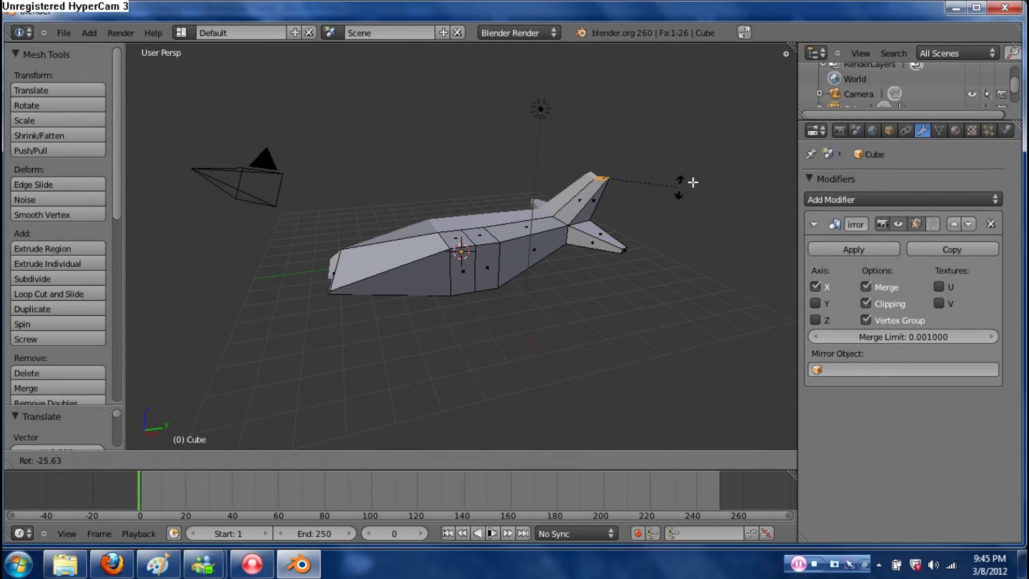
left_click(695, 160)
- Add two loop cuts across the front section, one slid about 0.39 toward the nose and one slid back toward the body's middle
middle_click_drag(460, 292, 527, 306)
key("ctrl+r")
left_click(423, 258)
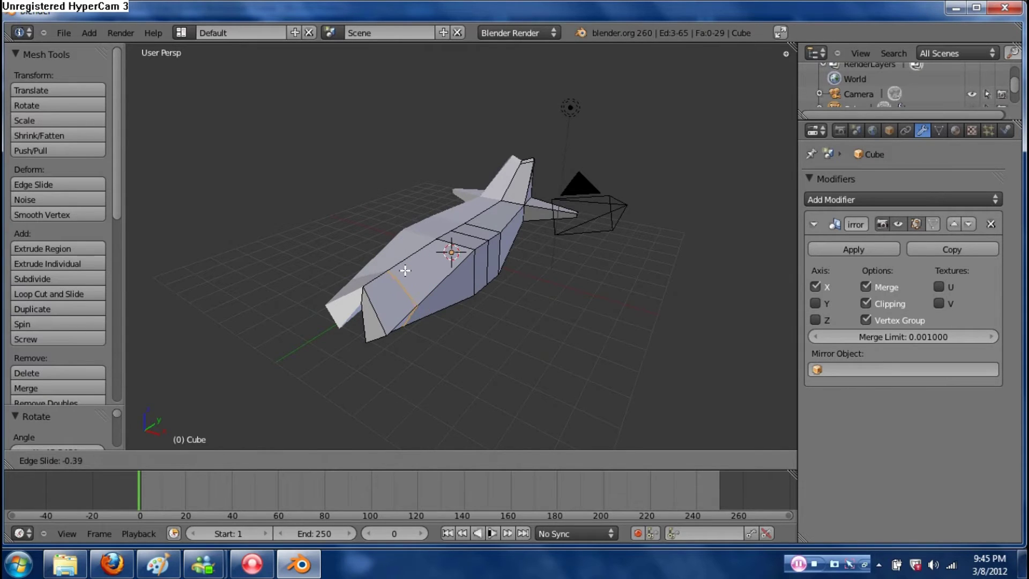
left_click(405, 271)
key("ctrl+r")
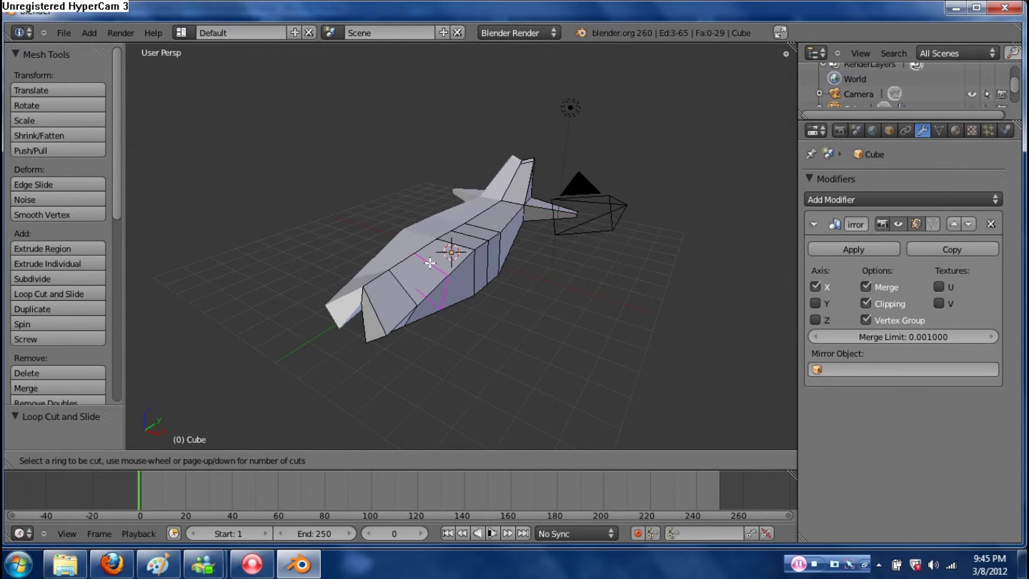
left_click(430, 262)
left_click(444, 260)
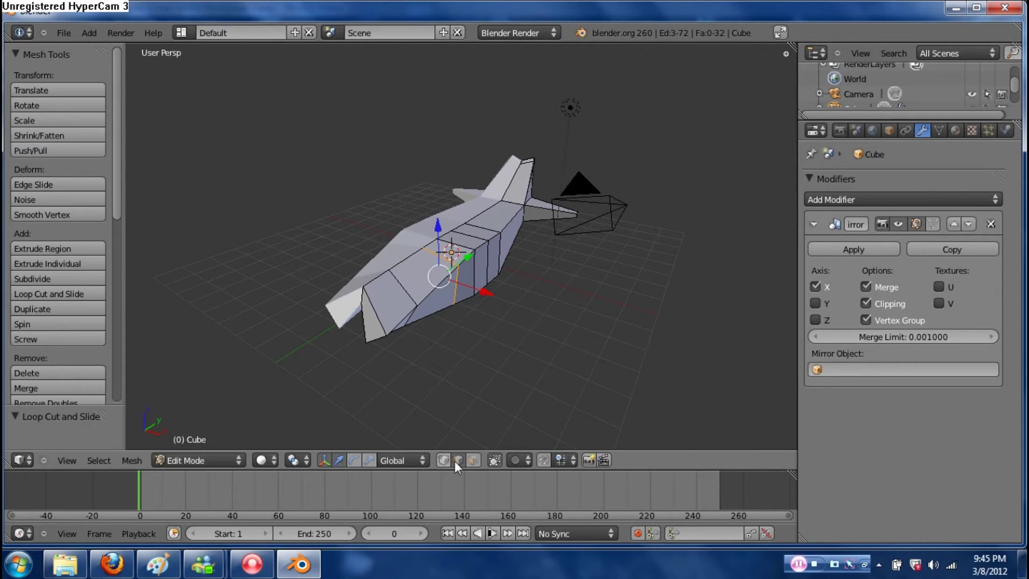
- Select the top face between the two new front loops and extrude it inward about 0.15 units
left_click(473, 460)
right_click(426, 276)
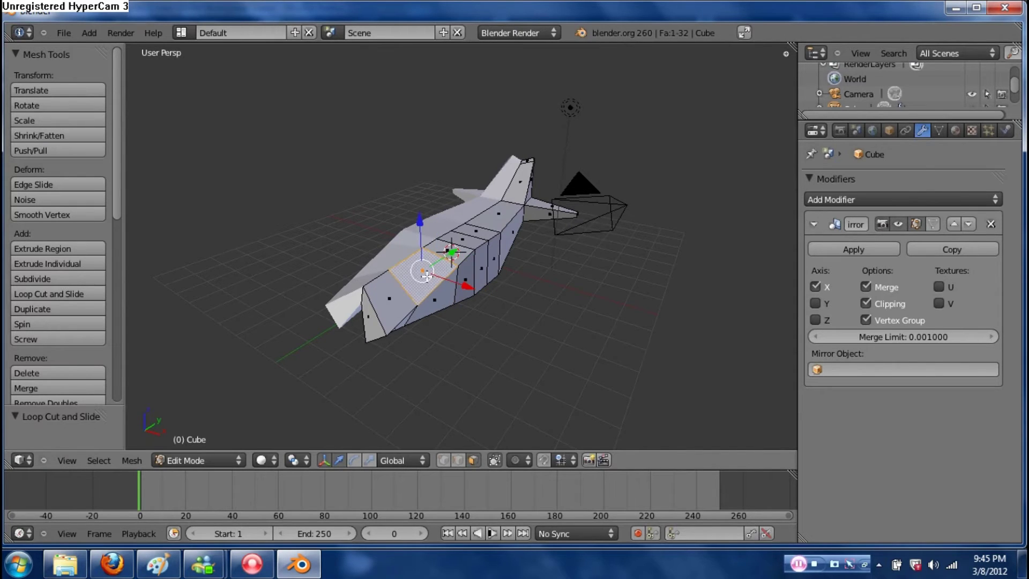
key("e")
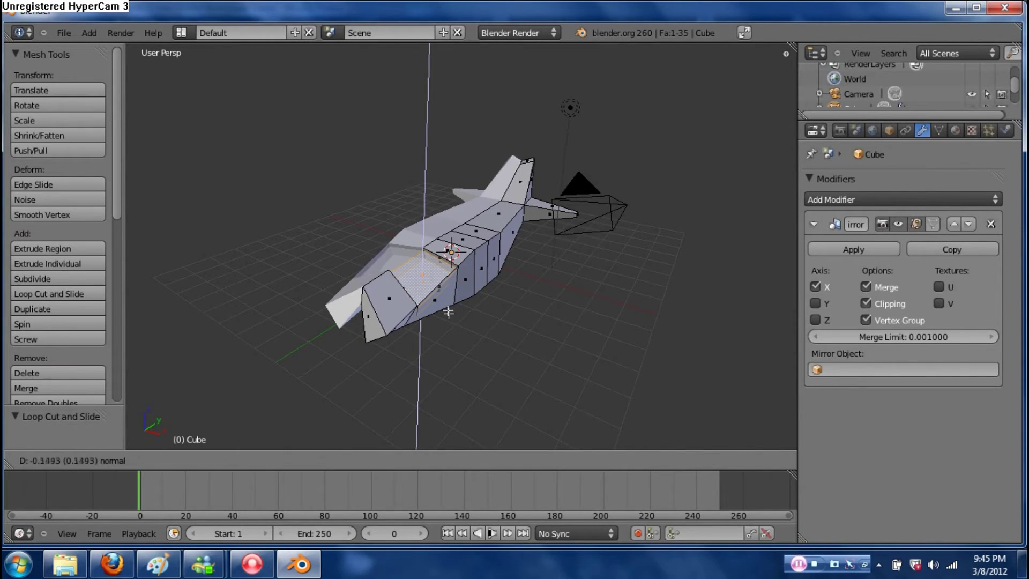
left_click(448, 313)
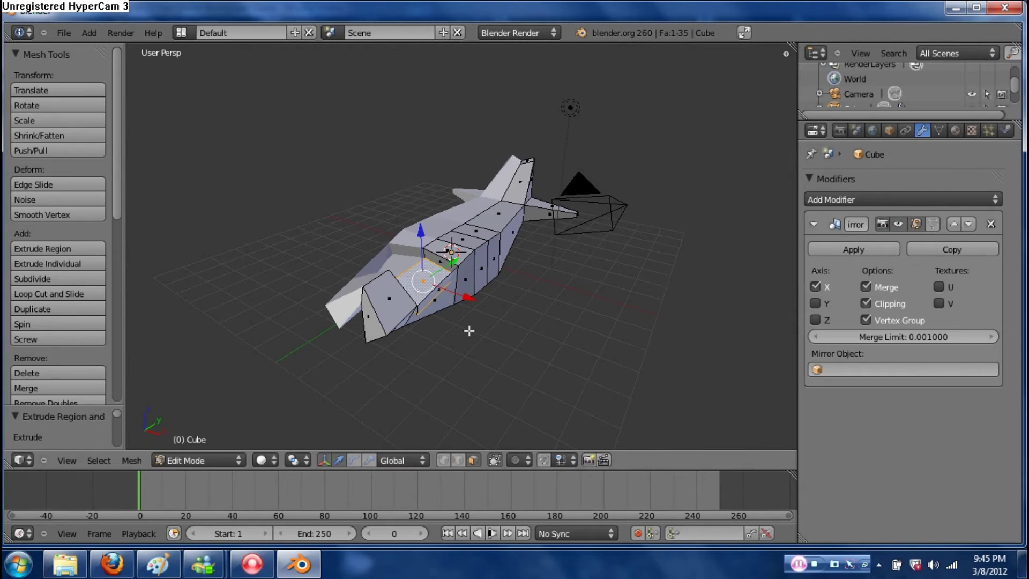
- Rotate the recessed top face about the X axis with the rotate manipulator, and switch back to the translate manipulator
left_click(356, 459)
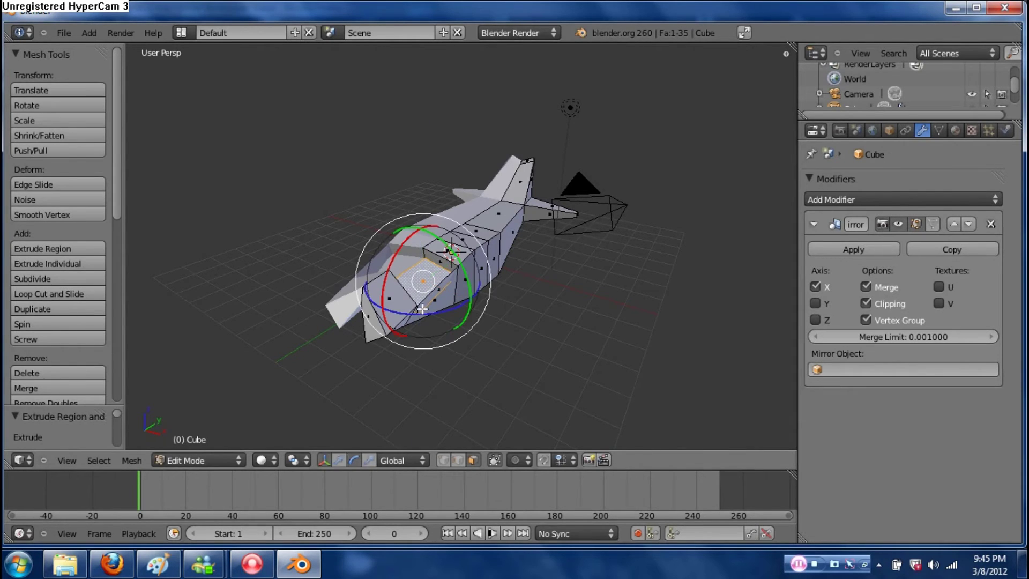
left_click(393, 242)
left_click_drag(404, 242, 403, 262)
middle_click_drag(489, 309, 514, 300)
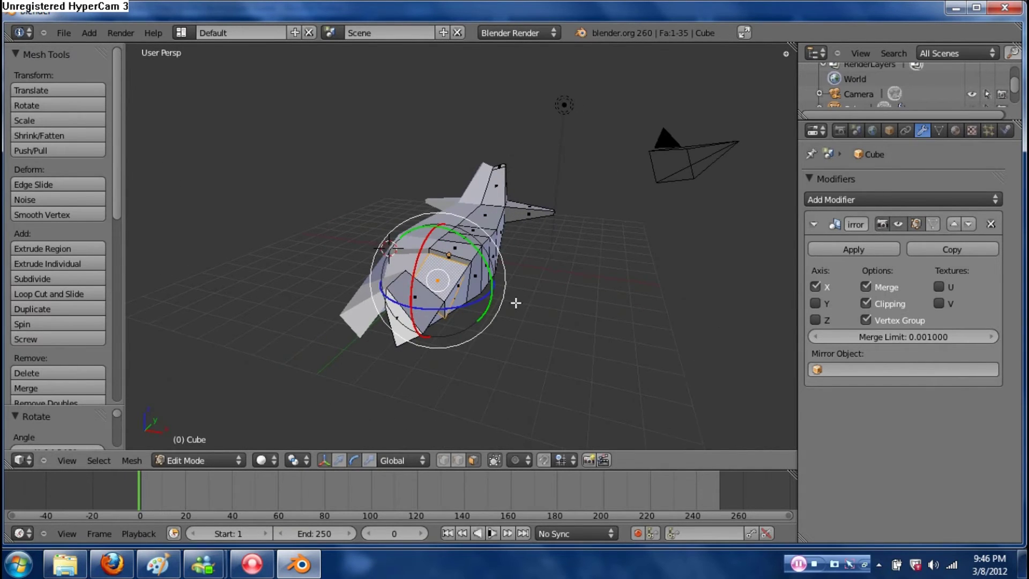
left_click(343, 460)
- Select the nose's front end face, extrude it forward and scale down the new end face
right_click(403, 324)
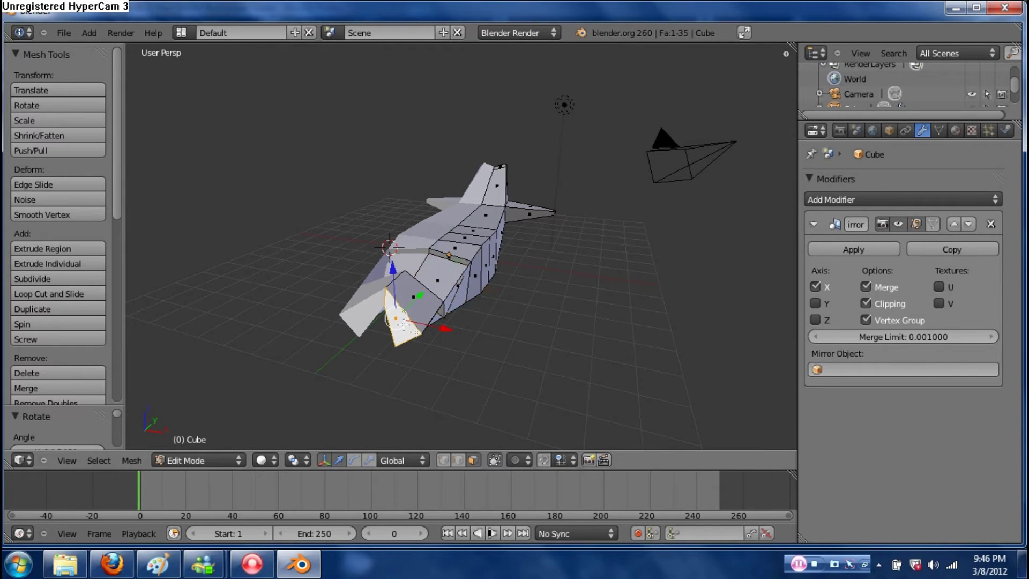
middle_click_drag(418, 337, 366, 371)
key("e")
left_click(383, 335)
key("s")
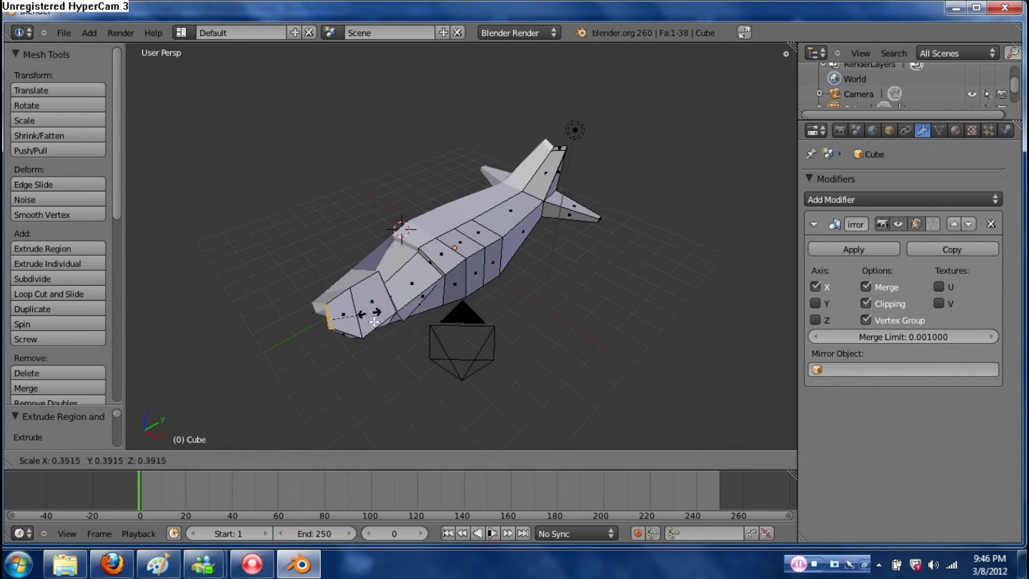
left_click(386, 332)
- Select the recessed top face behind the nose and scale it down slightly
middle_click_drag(416, 356, 463, 340)
right_click(439, 284)
key("s")
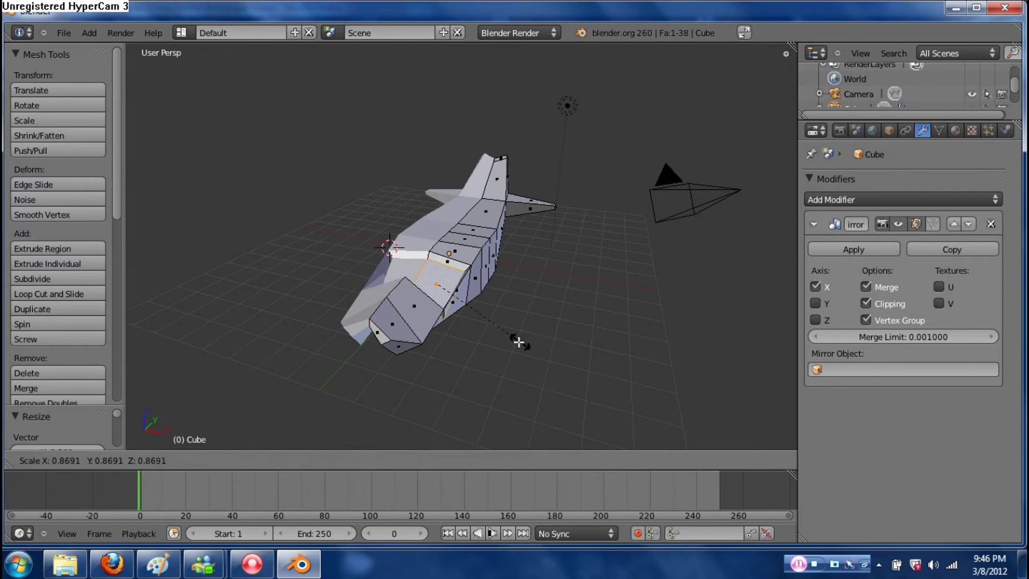
left_click(505, 338)
- Select the recess vertex poking through the hull's side and move it back inside along the X axis
middle_click_drag(563, 337, 412, 284)
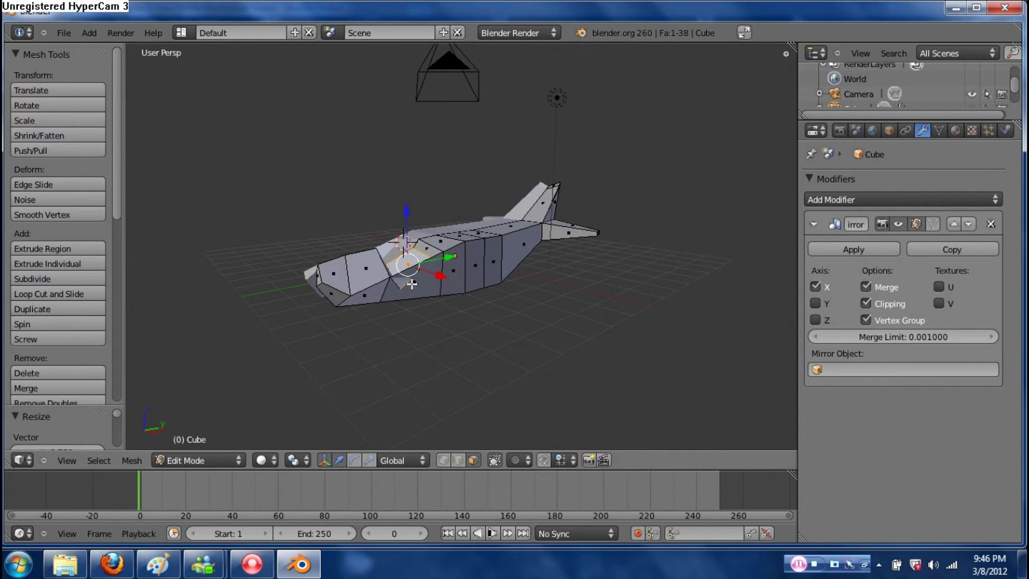
scroll(438, 379, "up", 4)
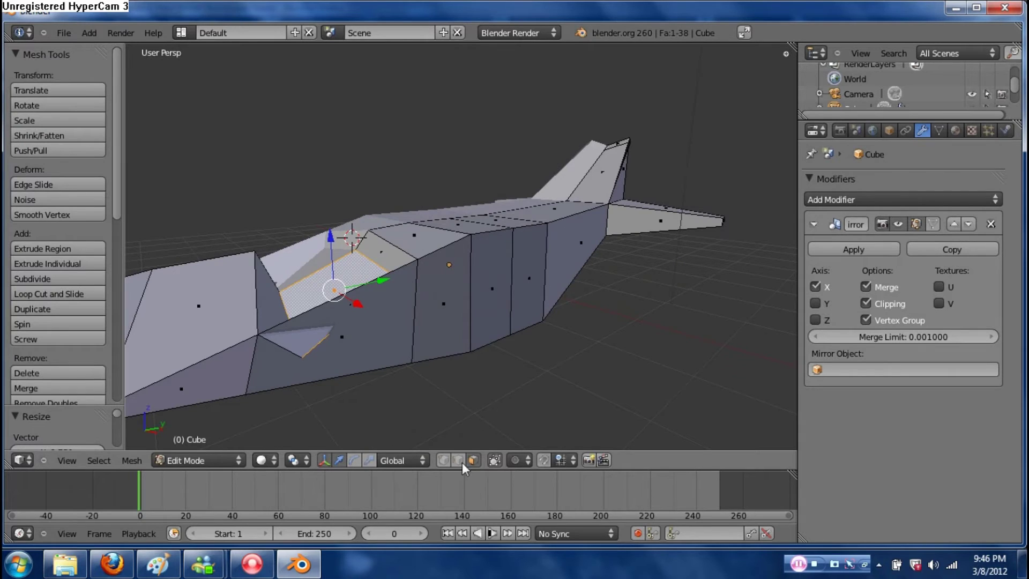
left_click(445, 461)
right_click(305, 359)
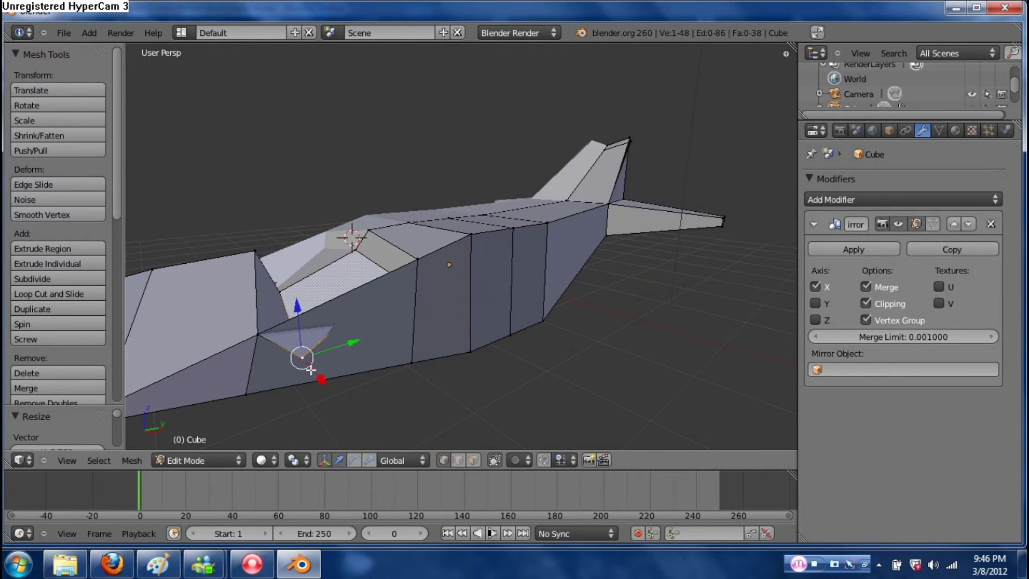
left_click_drag(316, 379, 386, 358)
- Select the rear end face between the tail fins, extrude it in place and scale it down as an inset
scroll(418, 359, "down", 3)
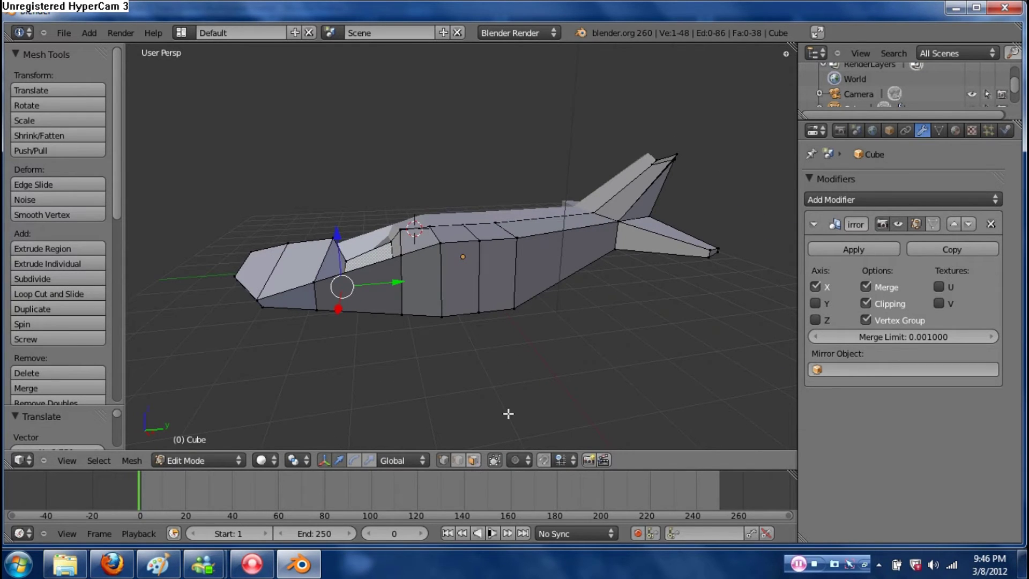
middle_click_drag(506, 416, 565, 242)
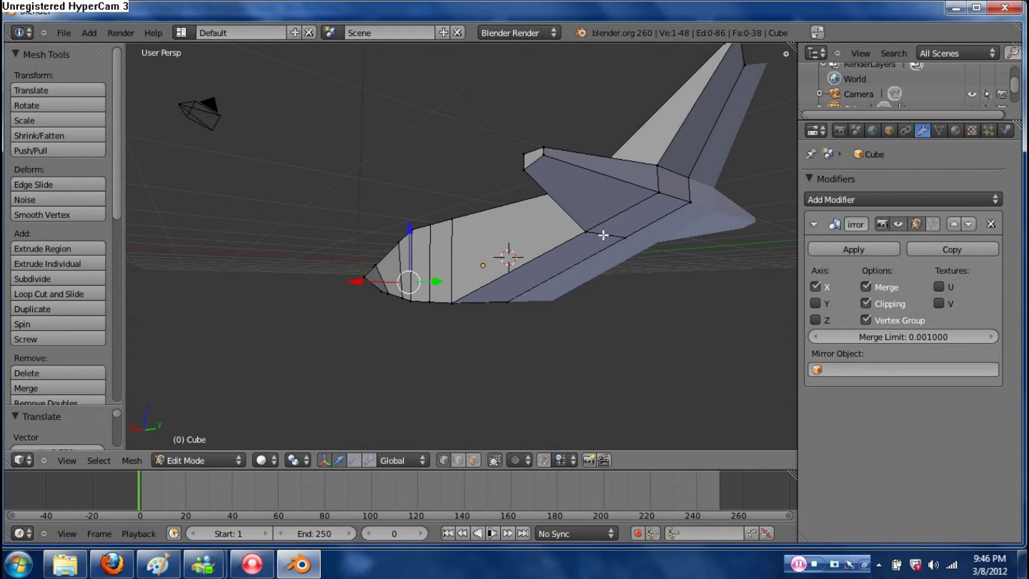
right_click(621, 222)
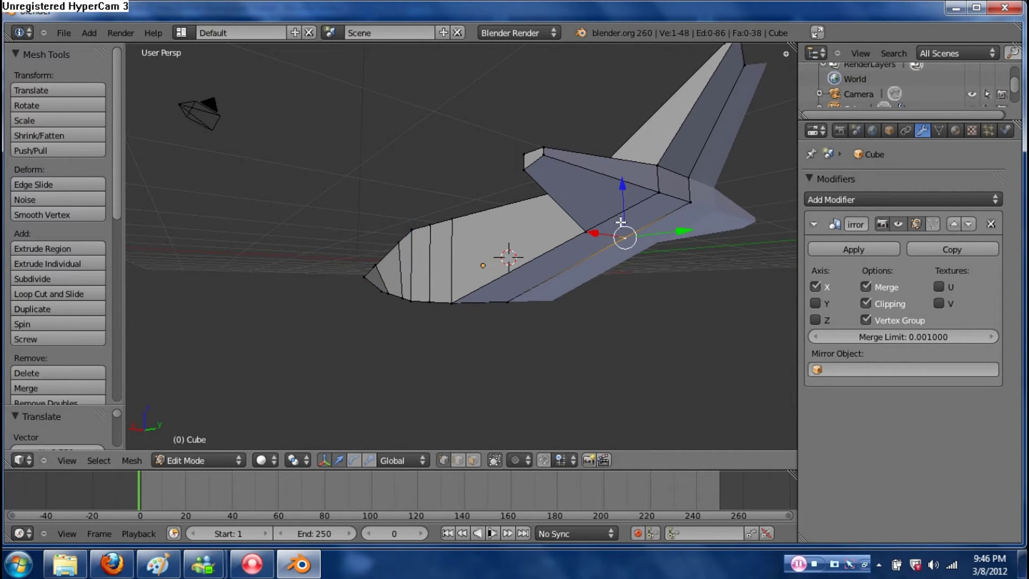
left_click(474, 459)
middle_click_drag(651, 303, 599, 329)
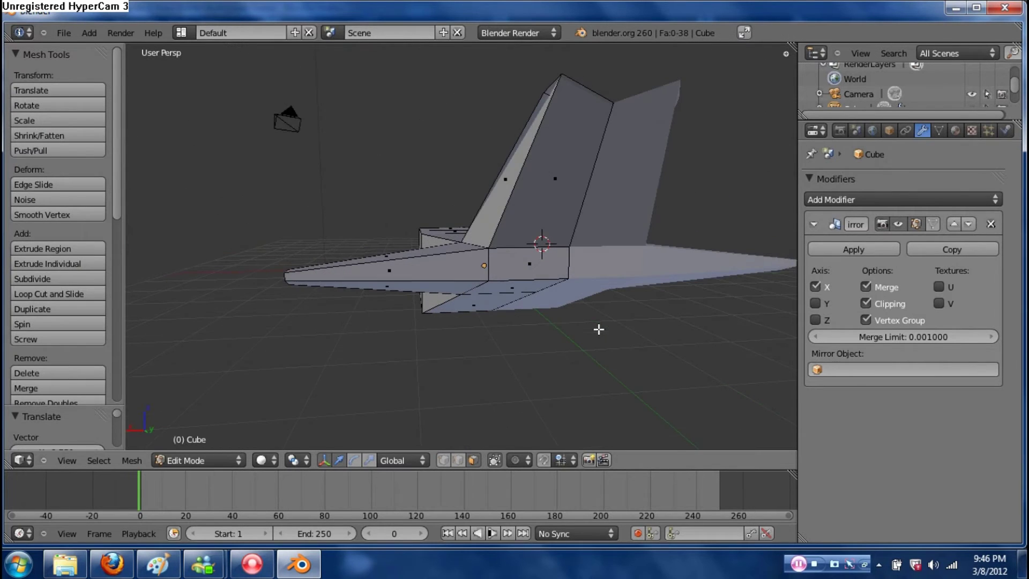
right_click(537, 261)
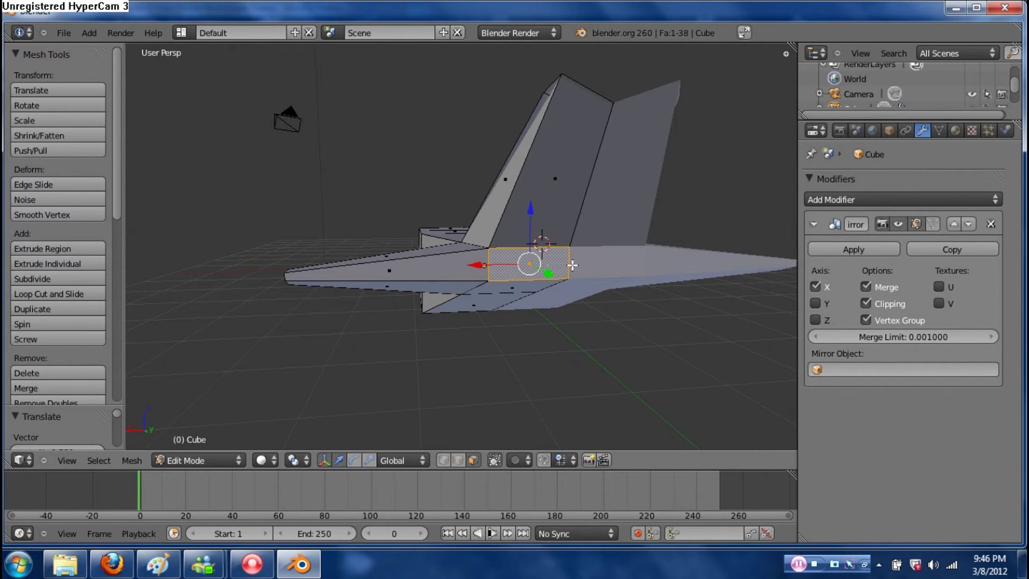
key("e")
right_click(595, 304)
key("s")
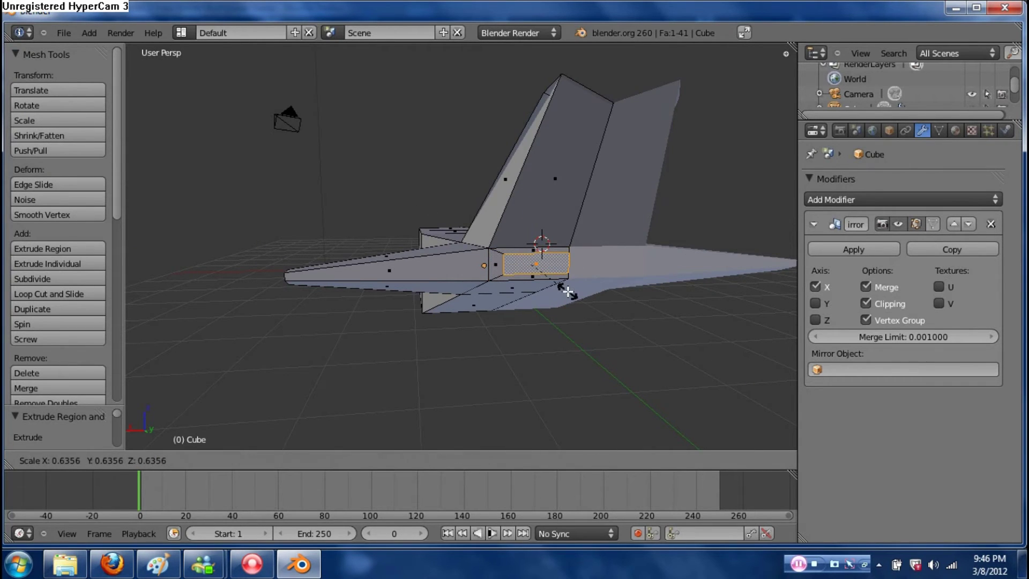
left_click(573, 297)
- Move the inset rear face between the tail fins slightly inward along the Y axis
middle_click_drag(656, 319, 658, 319)
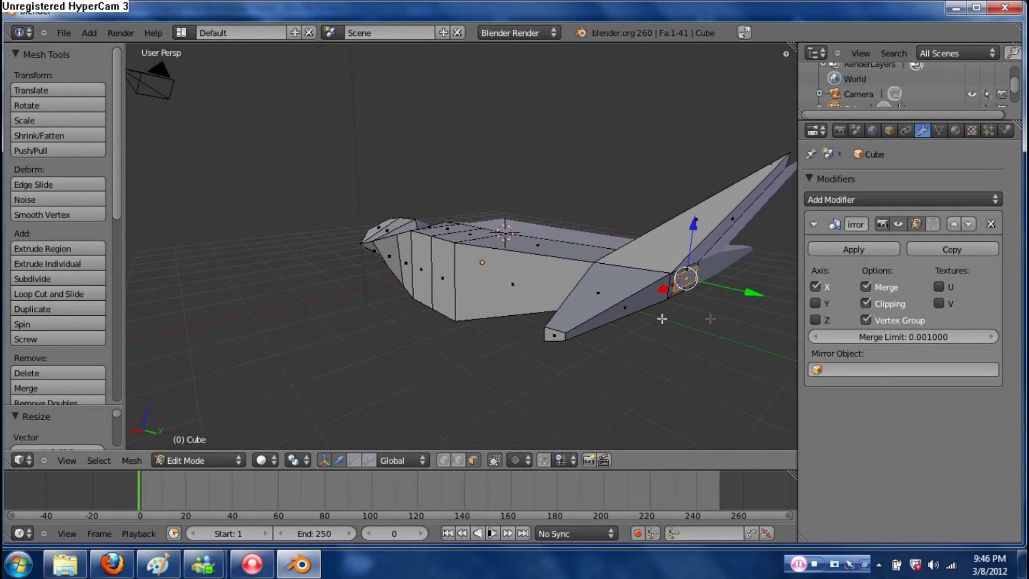
key("g")
key("y")
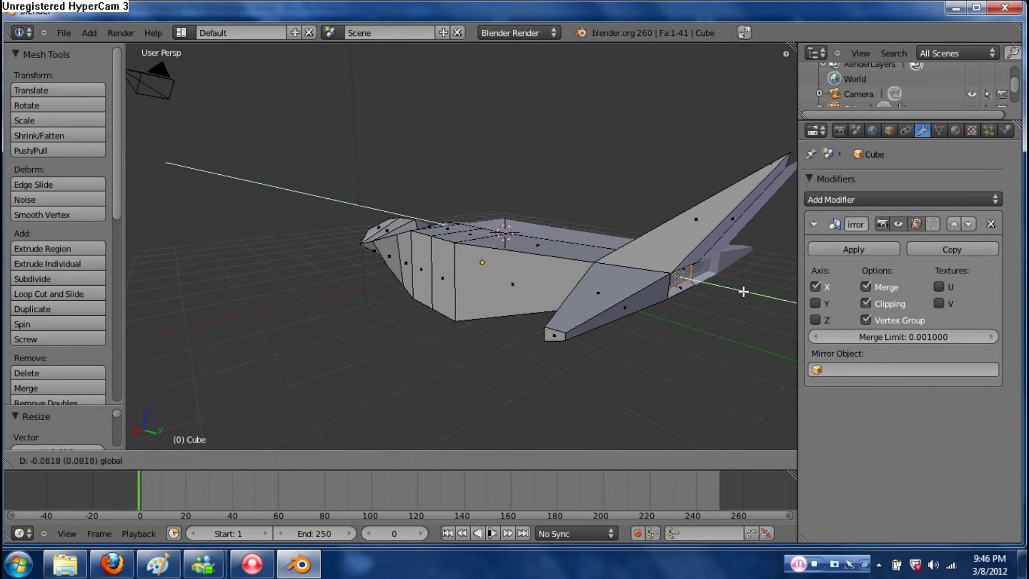
left_click(723, 313)
middle_click_drag(723, 313, 601, 296)
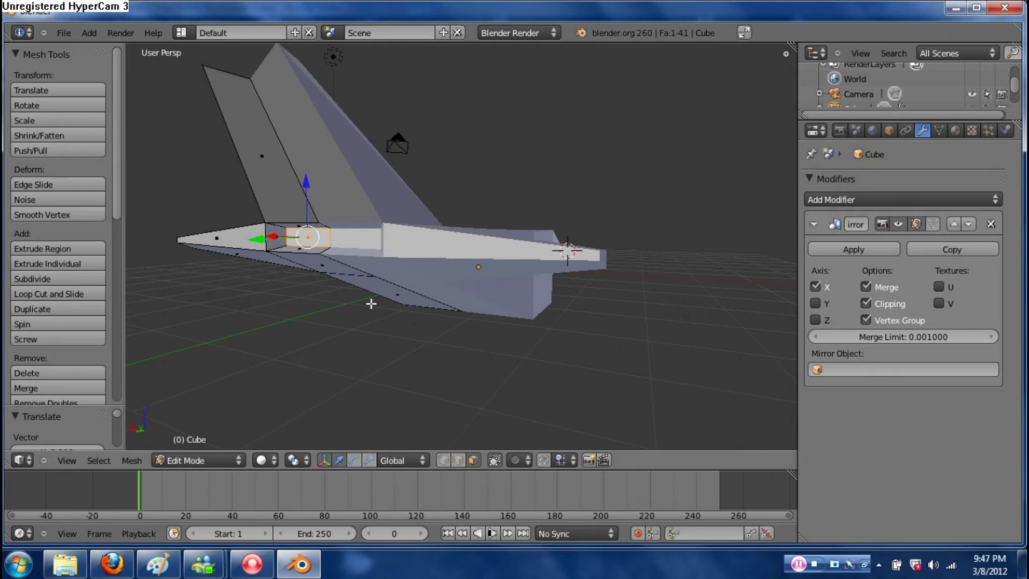
- Add a centred loop cut running lengthwise along the hull's side
middle_click_drag(370, 305, 560, 374)
middle_click_drag(423, 353, 519, 336)
key("ctrl+r")
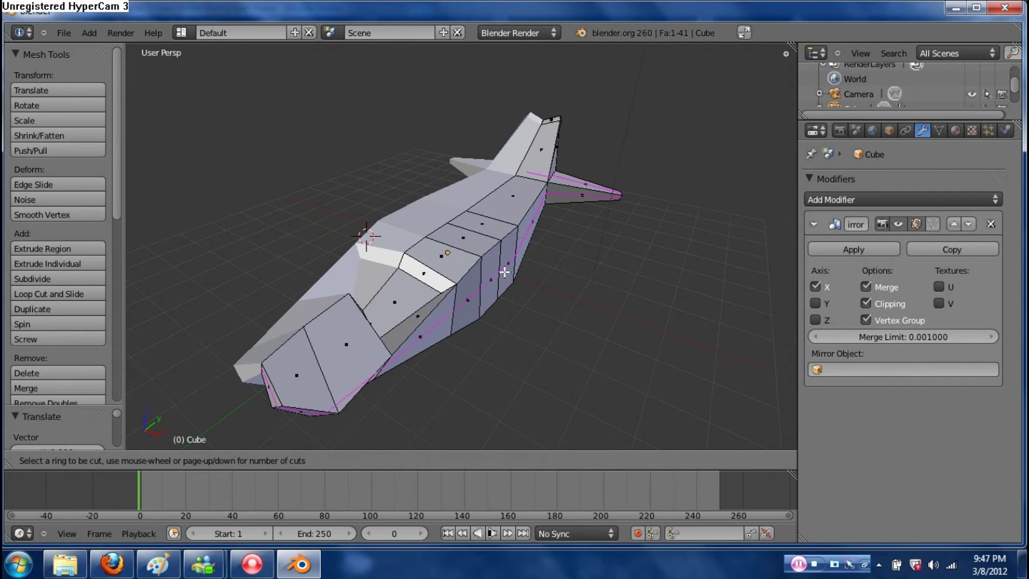
left_click(504, 272)
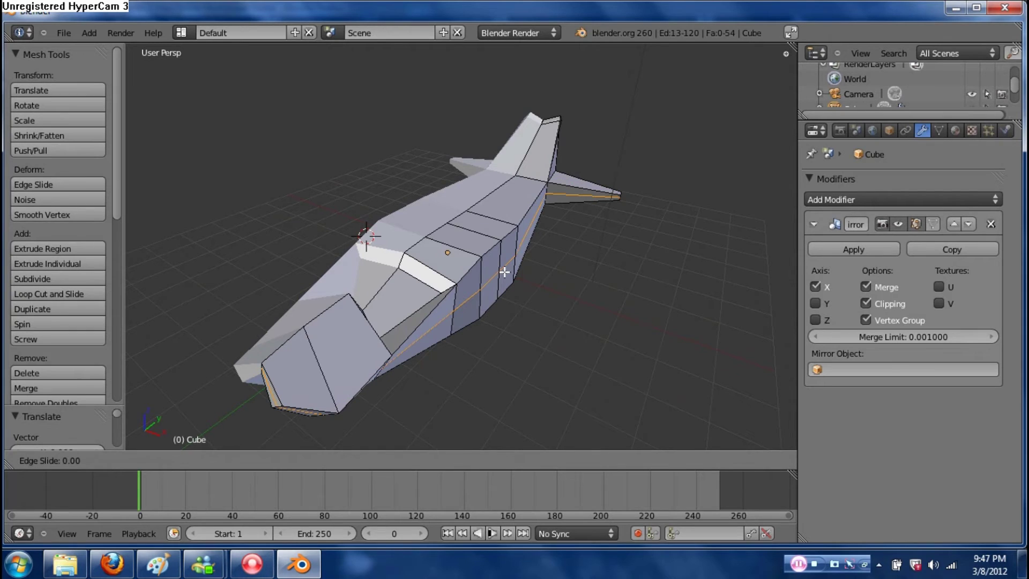
left_click(503, 266)
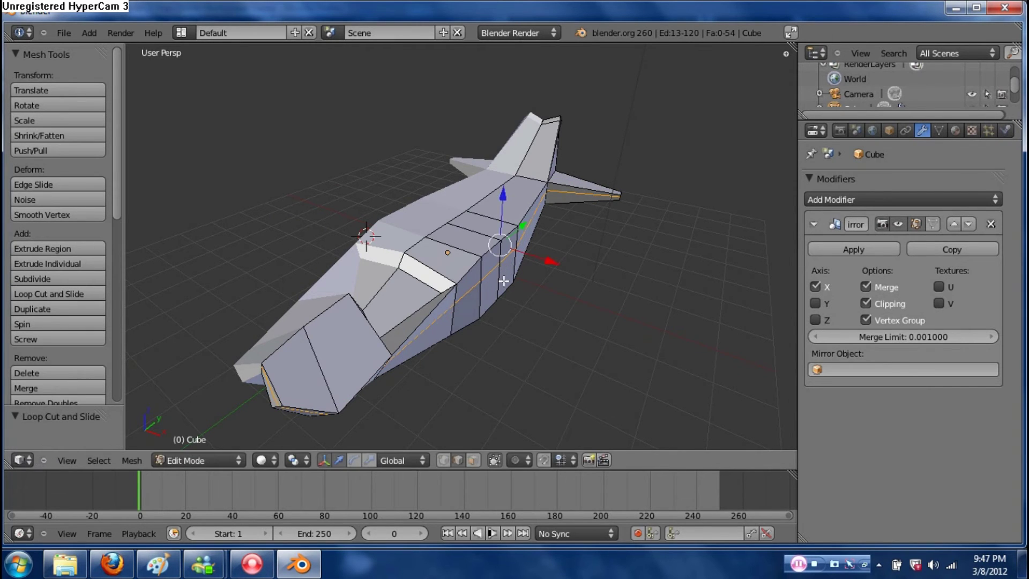
key("ctrl+r")
left_click(507, 287)
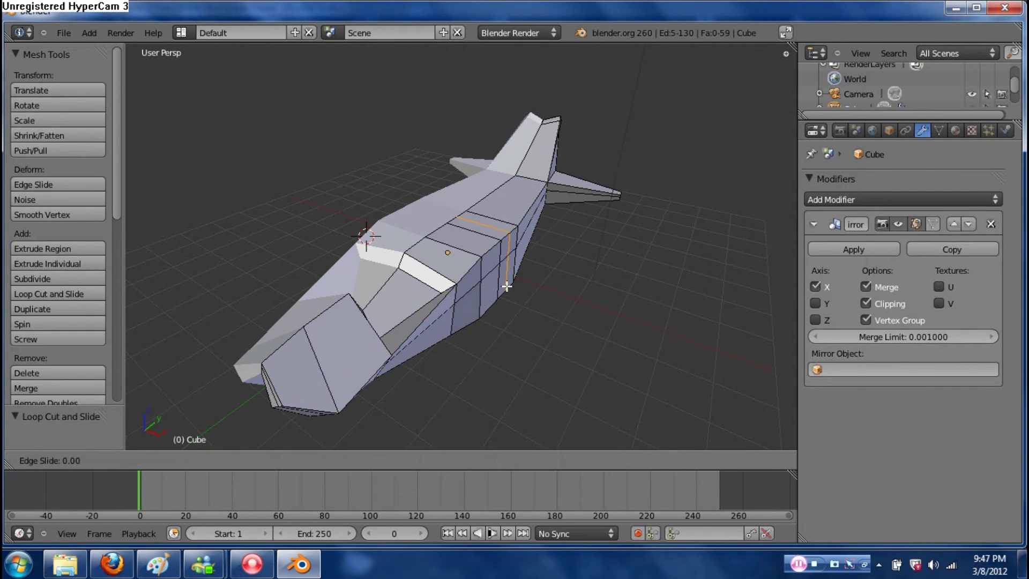
left_click(507, 286)
- Add another centred lengthwise loop cut on the hull side, below the existing side loop
key("ctrl+r")
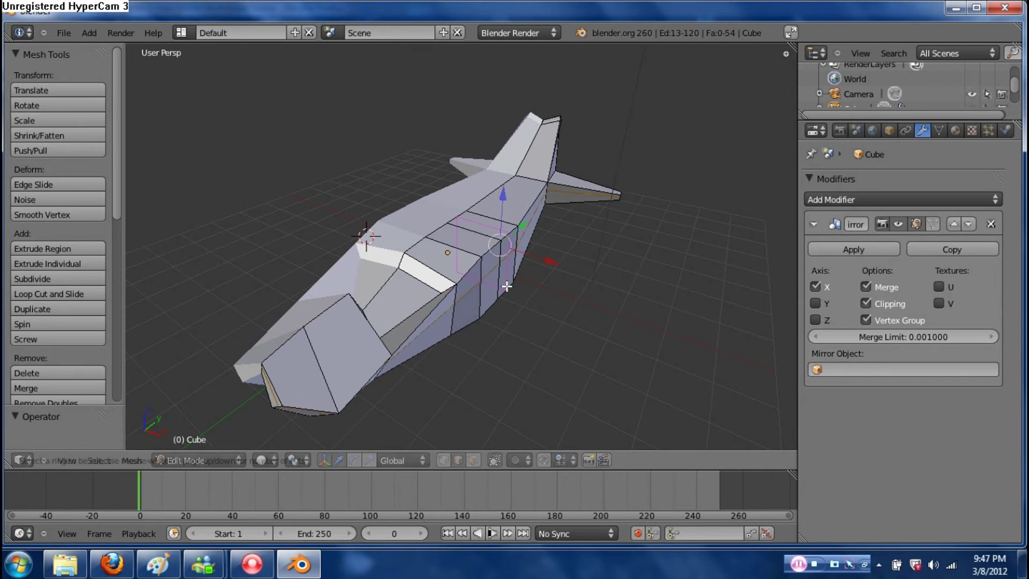
left_click(480, 293)
left_click(480, 293)
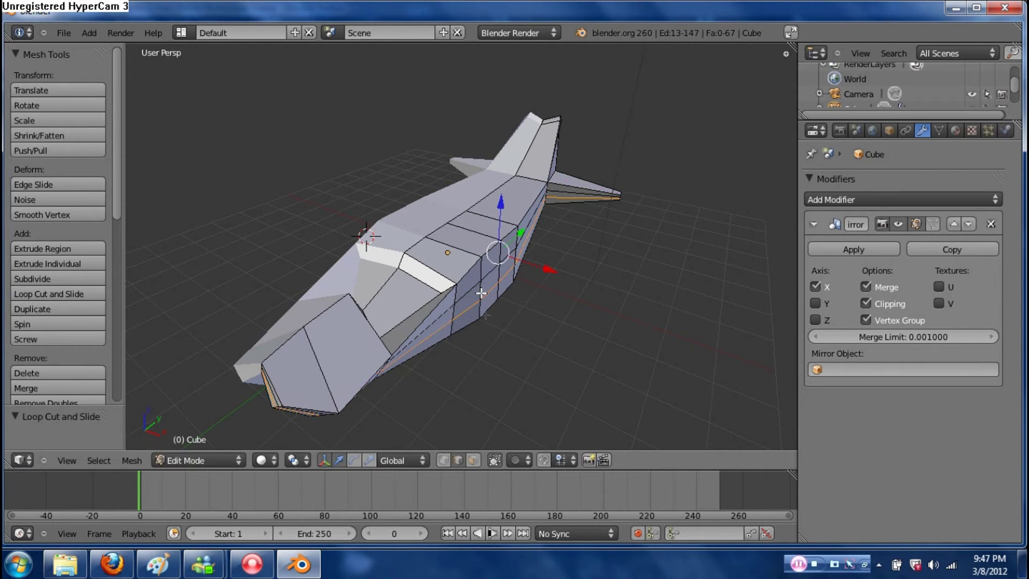
- Select the middle face on the hull's side, extrude it outward into a long wing and scale down the tip face
left_click(473, 460)
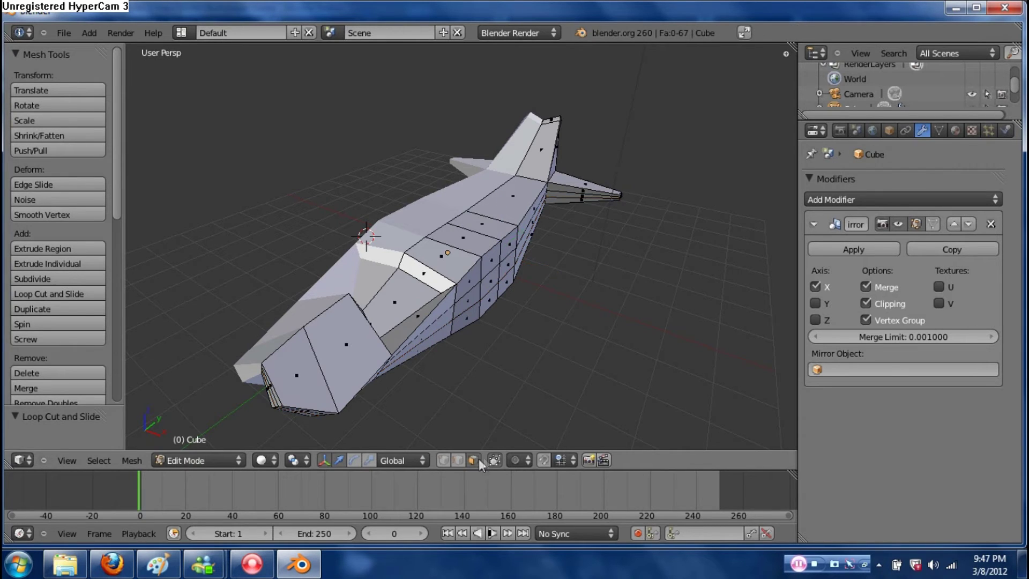
right_click(489, 281)
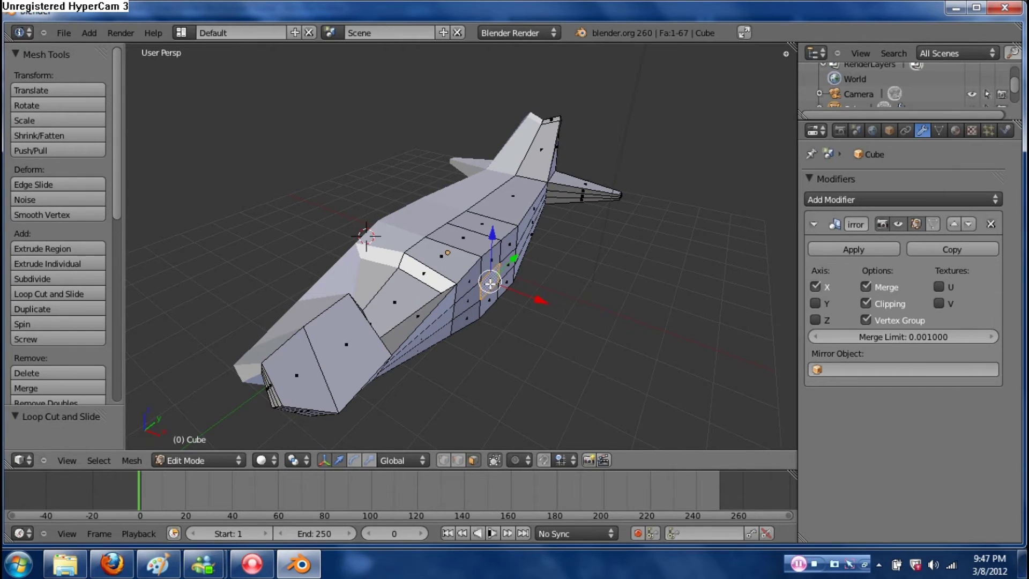
key("e")
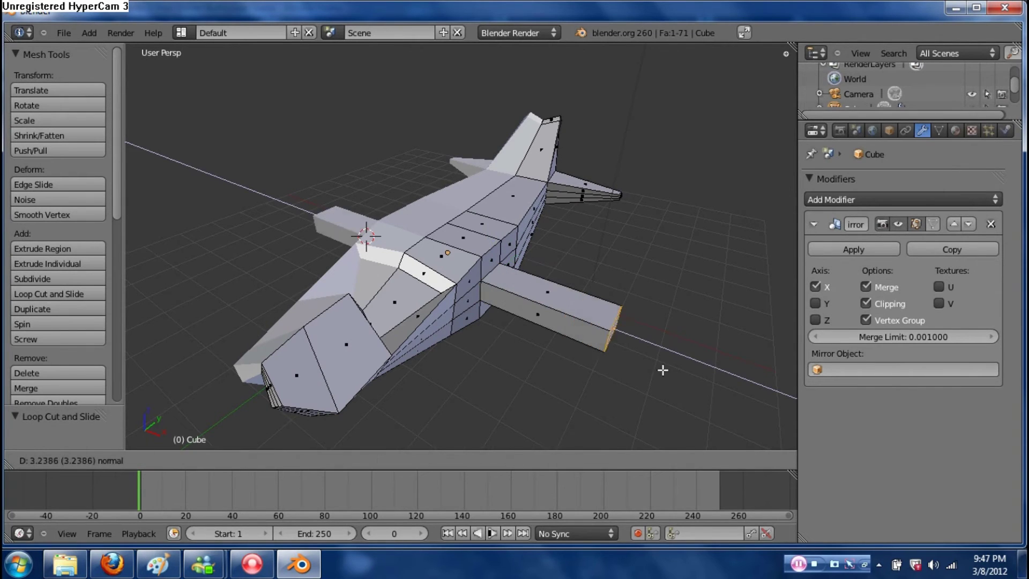
left_click(694, 377)
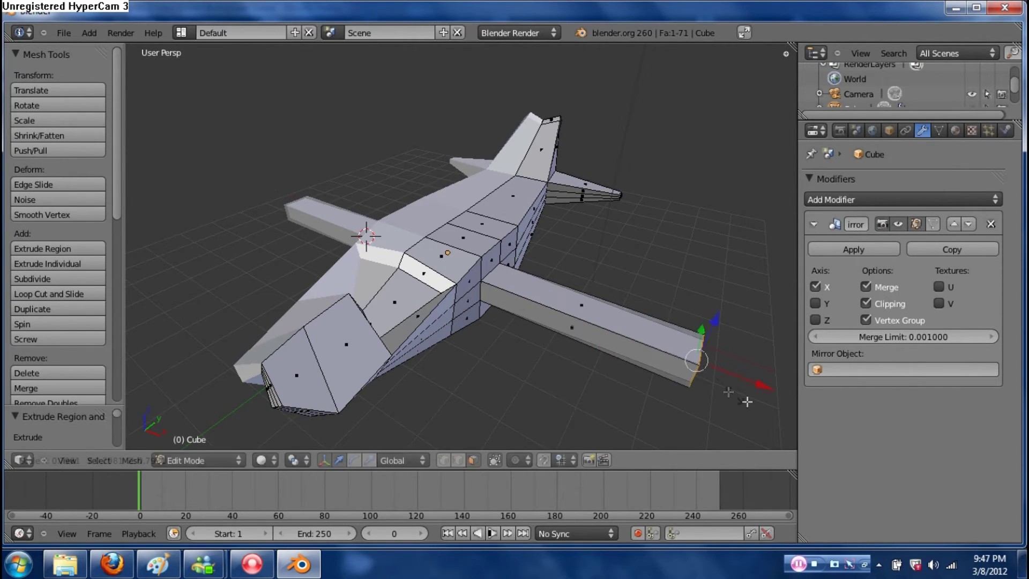
key("s")
left_click(700, 373)
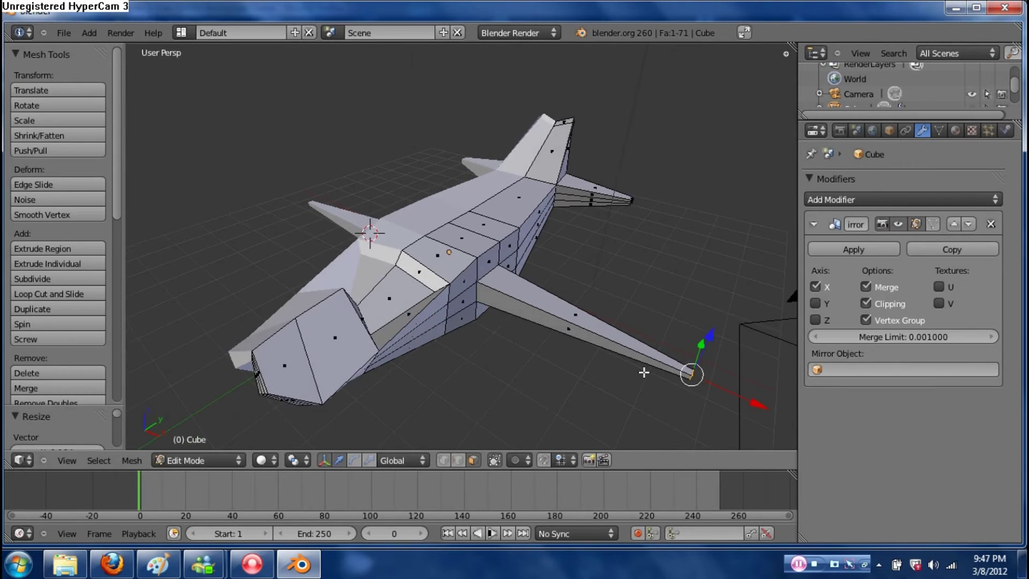
- Select the wing's rear face, extrude it backward about 1.73 units and scale down the new trailing face
middle_click_drag(691, 372, 478, 369)
right_click(378, 300)
middle_click_drag(379, 310, 402, 343)
key("e")
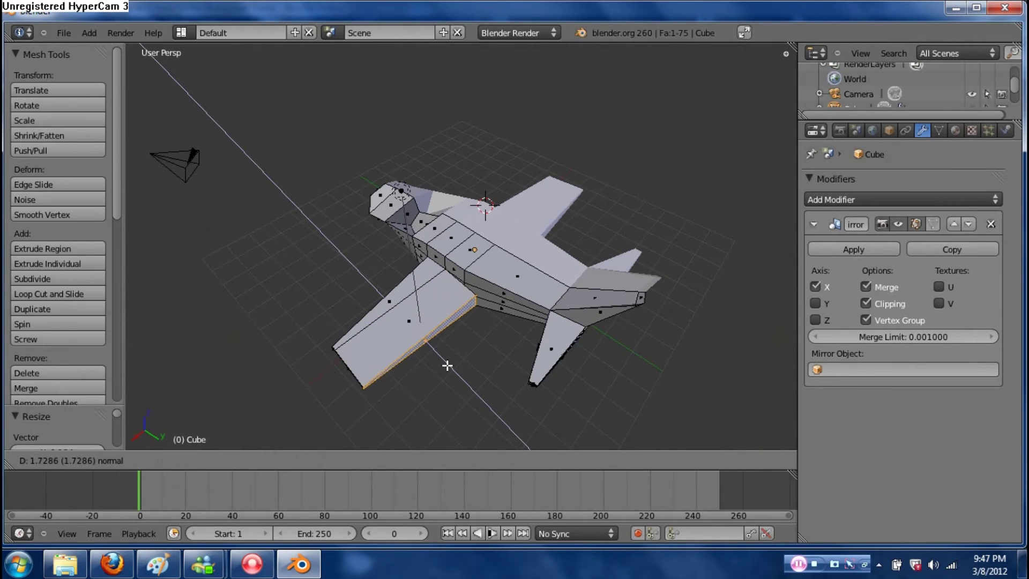
left_click(448, 365)
key("s")
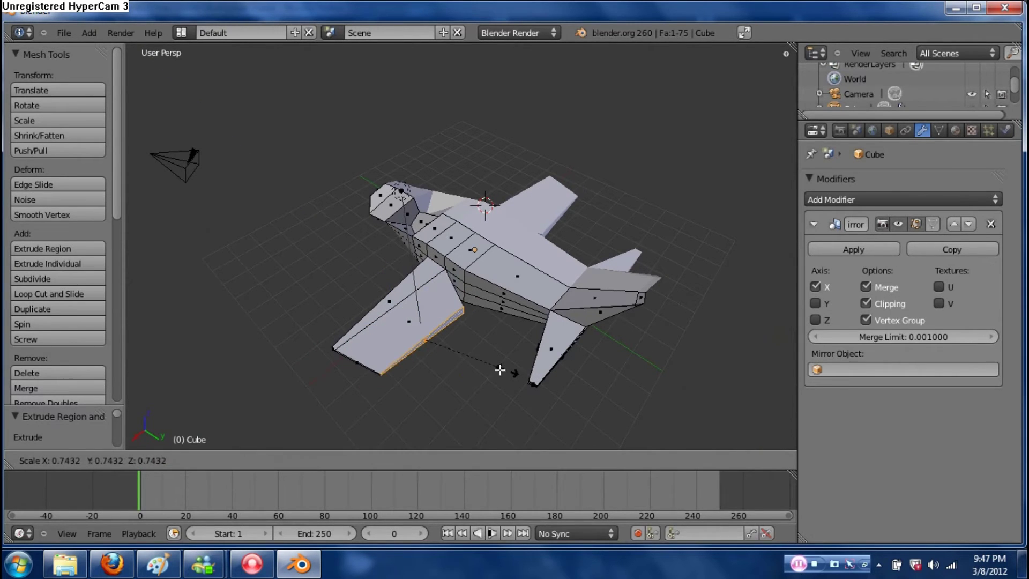
left_click(482, 366)
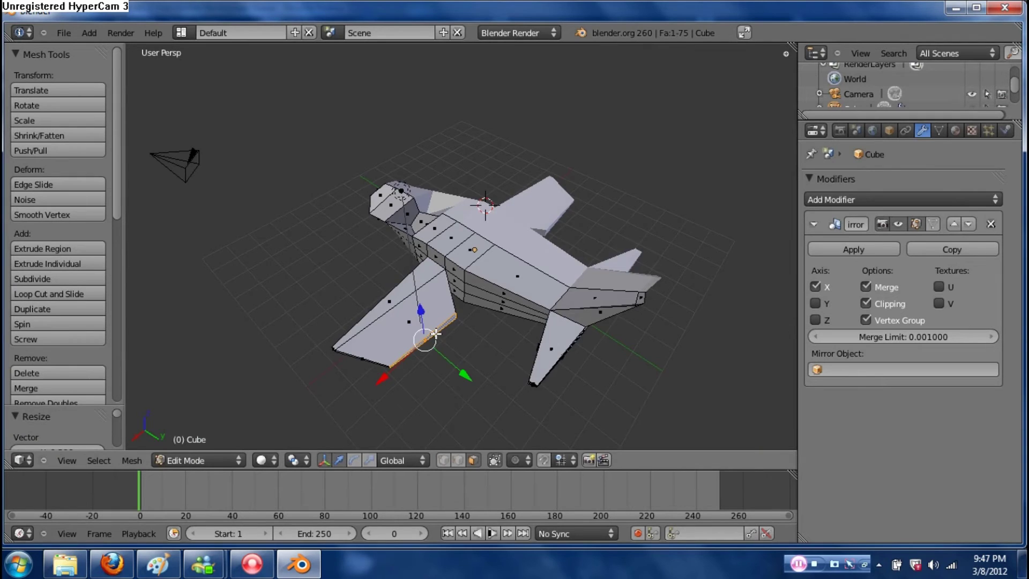
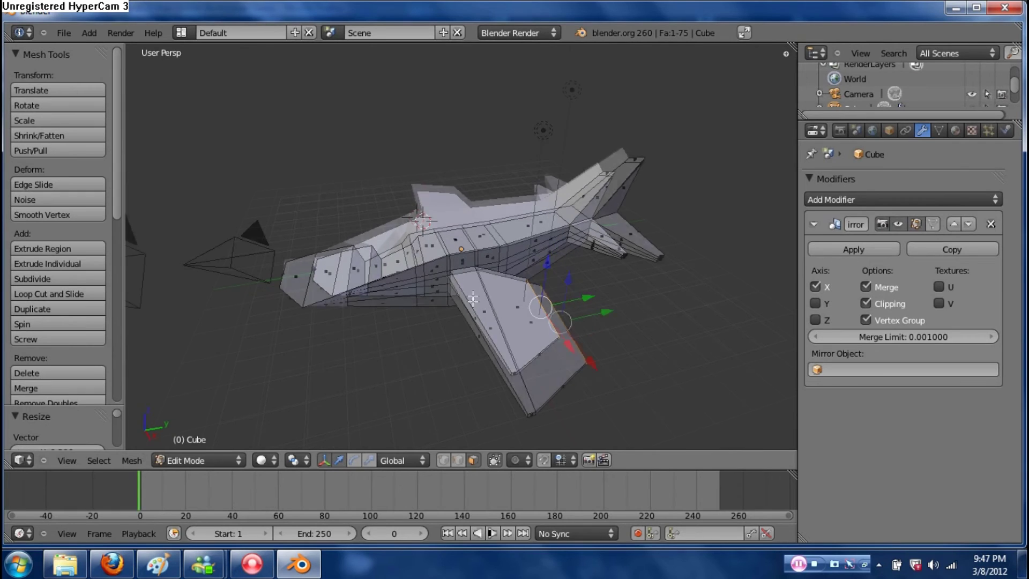
- Switch to edge selection and raise the hull's top edge behind the cockpit about 0.28 units along the Z axis
left_click(458, 460, "shift")
right_click(469, 236)
key("g")
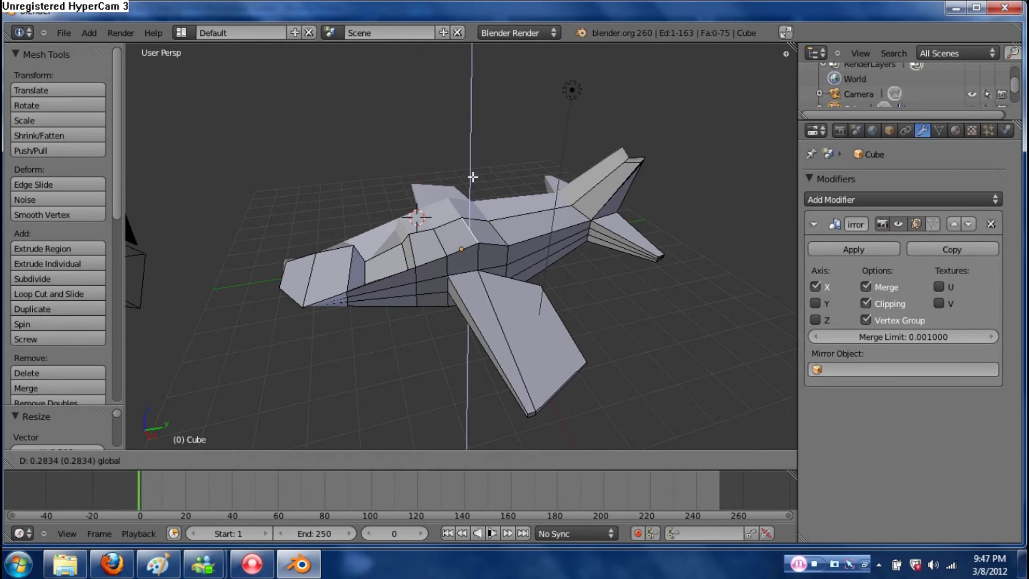
left_click(473, 178)
middle_click_drag(473, 177, 474, 204)
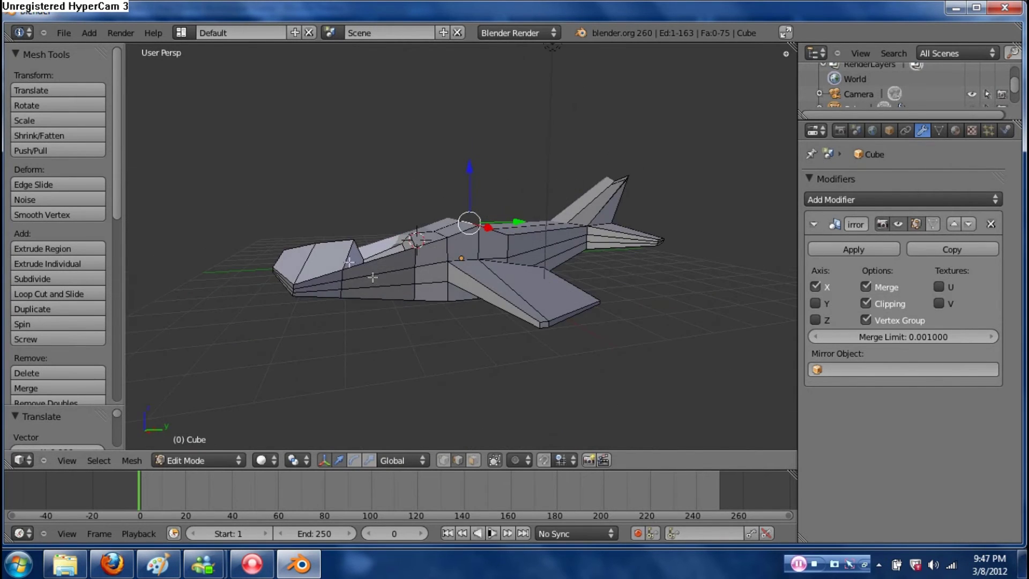
middle_click_drag(385, 313, 356, 294)
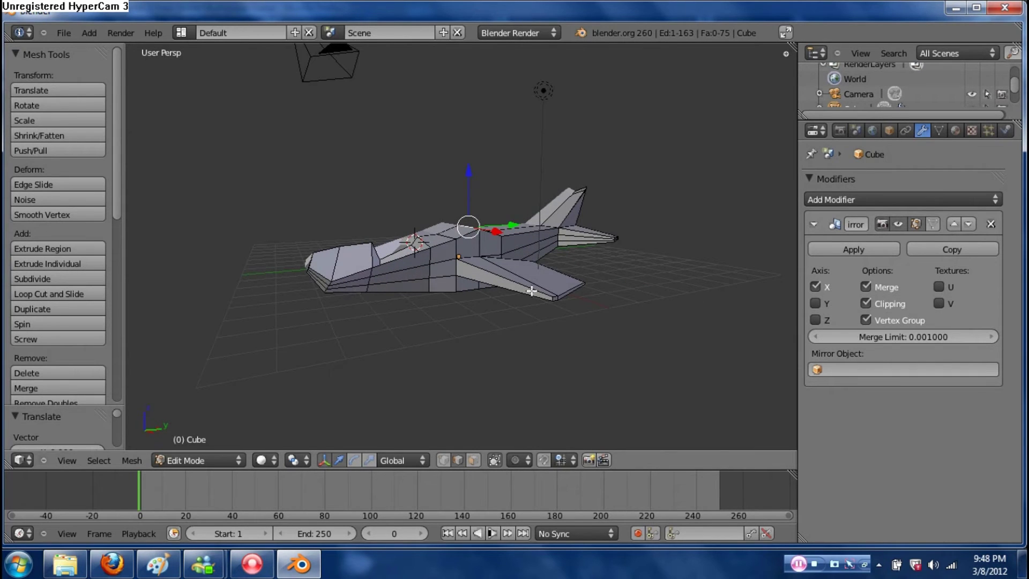
- Add a centred loop cut across the wing at mid-span
middle_click_drag(531, 291, 577, 355)
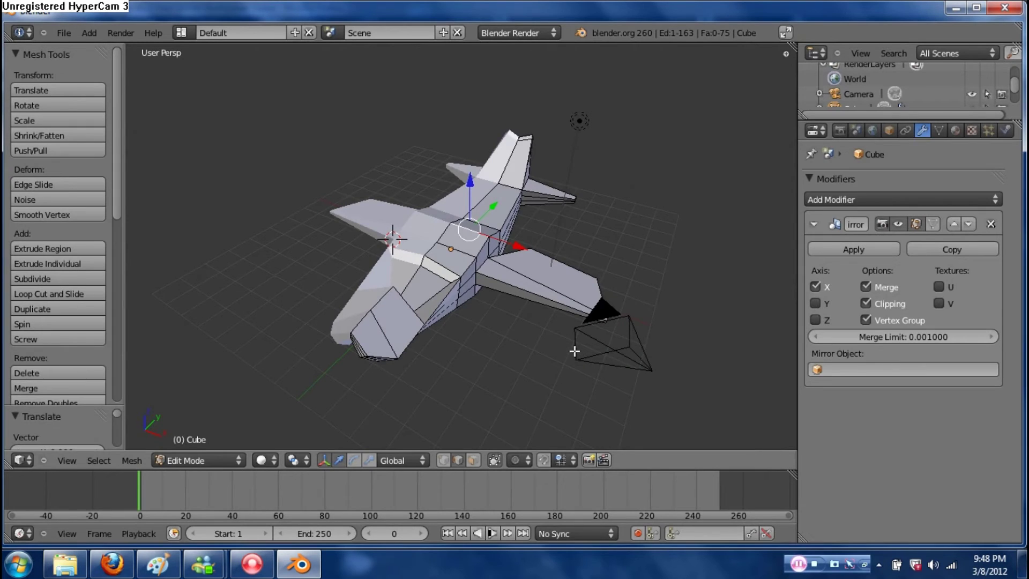
key("ctrl+r")
left_click(562, 305)
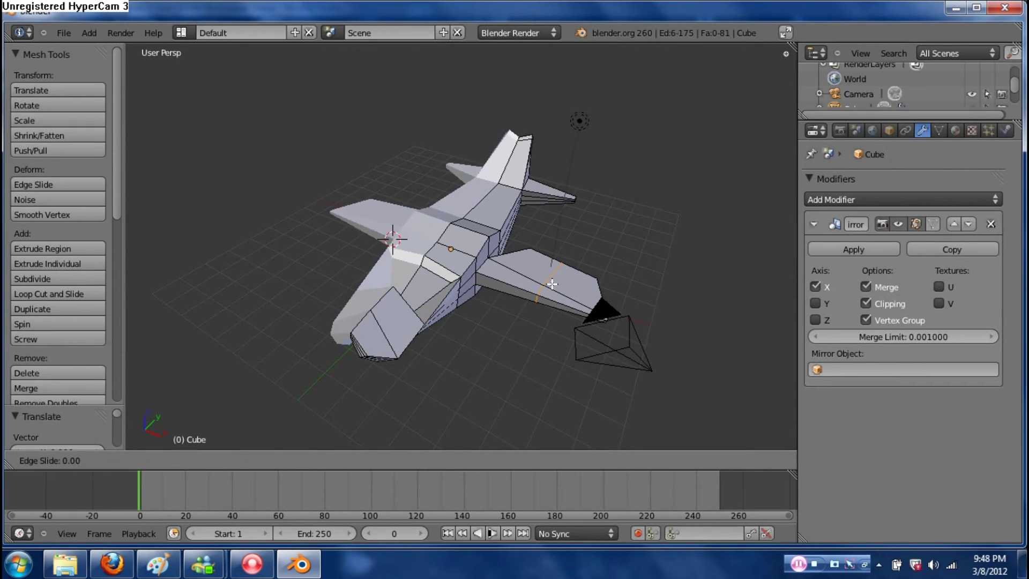
left_click(563, 306)
- Try raising the wing's mid-span edge loop along the Z axis, and undo the move
middle_click_drag(532, 312, 586, 223)
left_click_drag(557, 204, 558, 177)
key("ctrl+z")
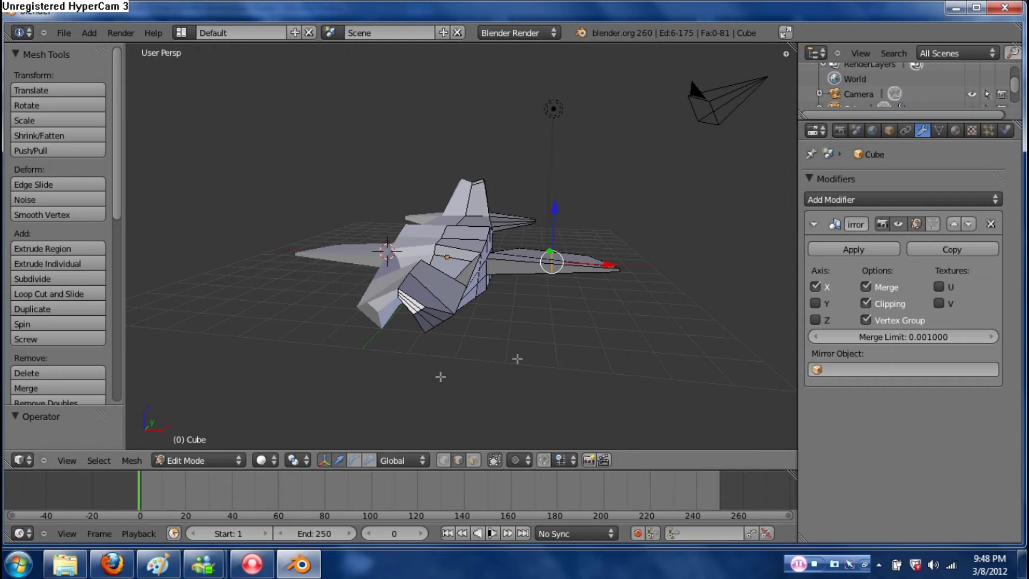
- Add two more loop cuts across the wing, one near its root and one between that cut and mid-span
middle_click_drag(516, 360, 523, 327)
key("ctrl+r")
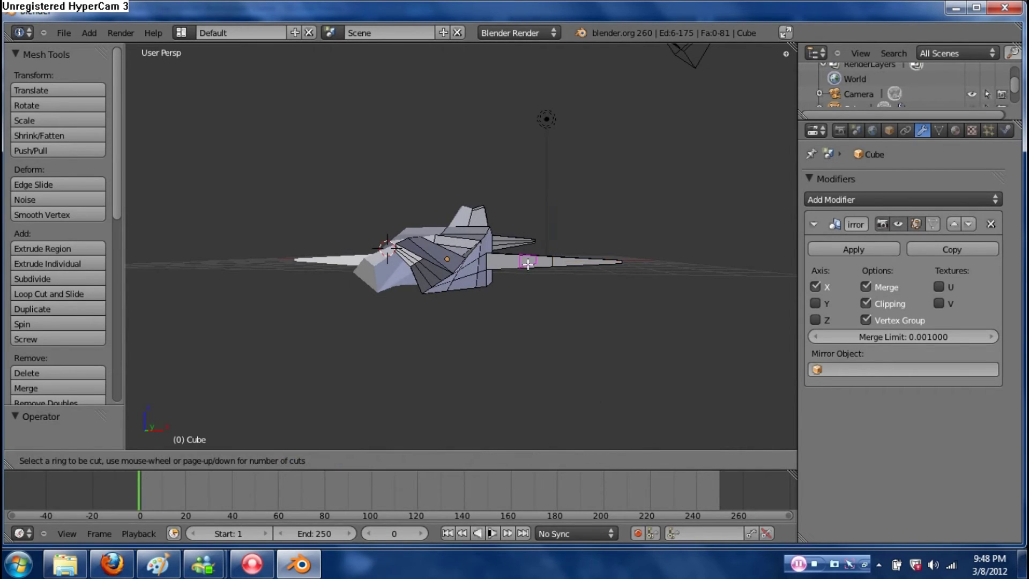
left_click(528, 263)
left_click(520, 285)
middle_click_drag(520, 285, 499, 340)
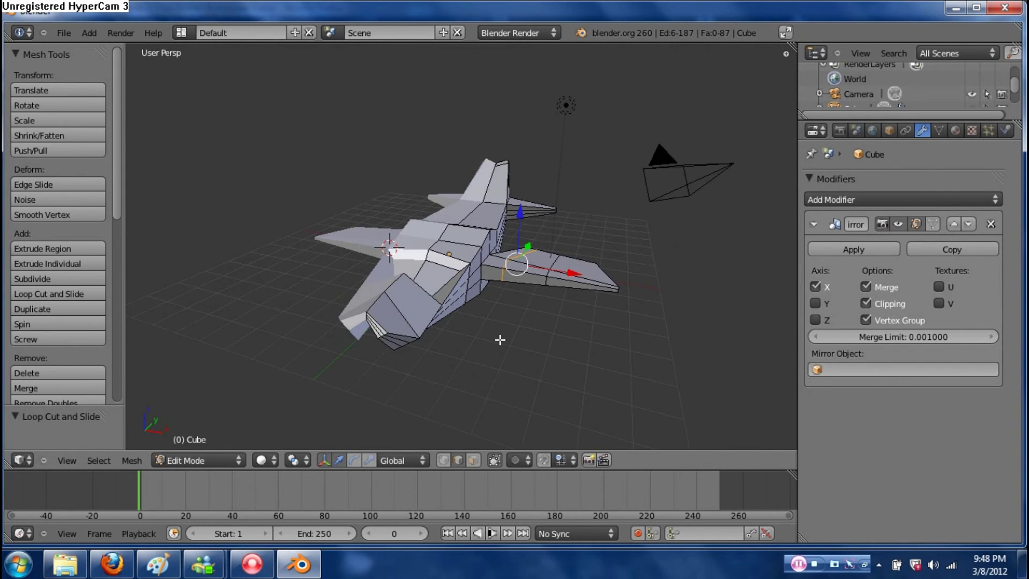
key("ctrl+r")
left_click(528, 280)
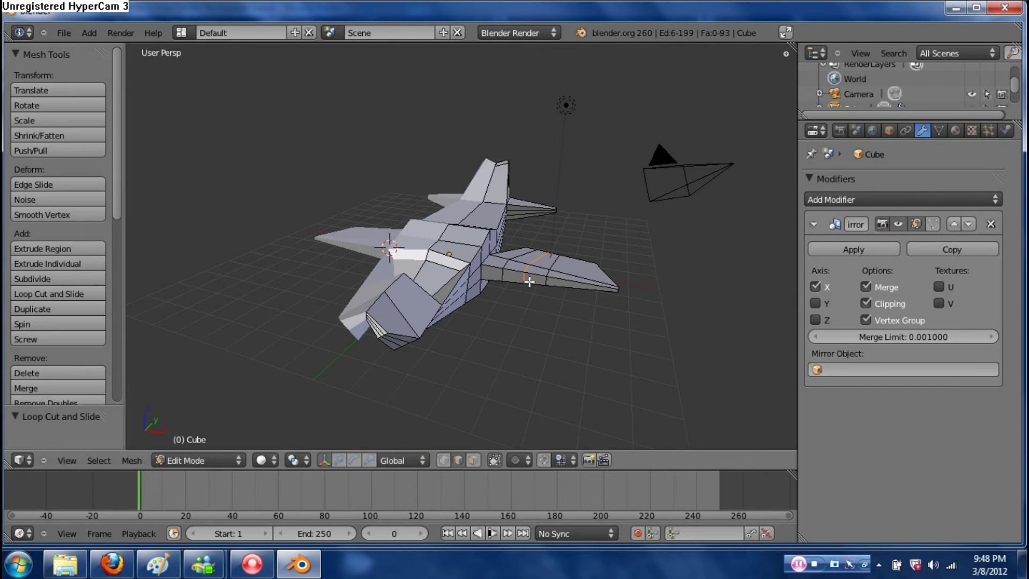
left_click(531, 283)
- Select the front underside wing face between the two inner cuts and extrude it downward about 0.23 units
key("KP_1")
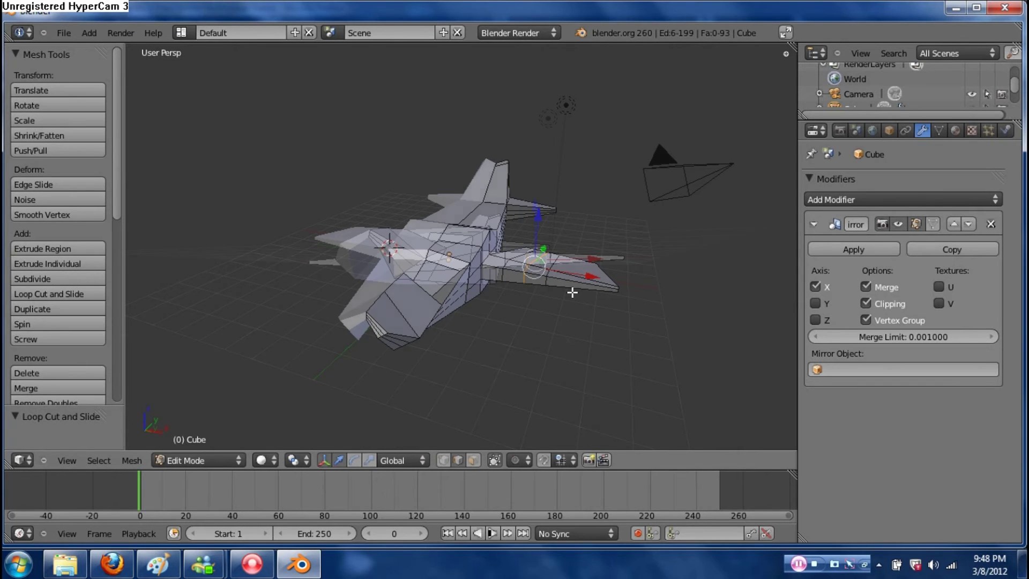
middle_click_drag(581, 294, 524, 305)
scroll(509, 300, "up", 5)
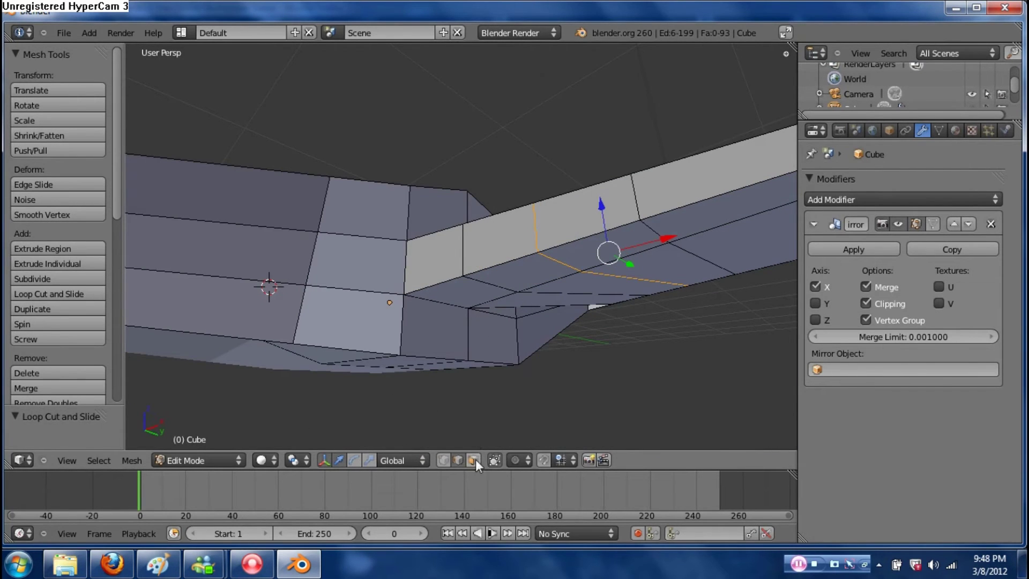
left_click(473, 459)
right_click(538, 282)
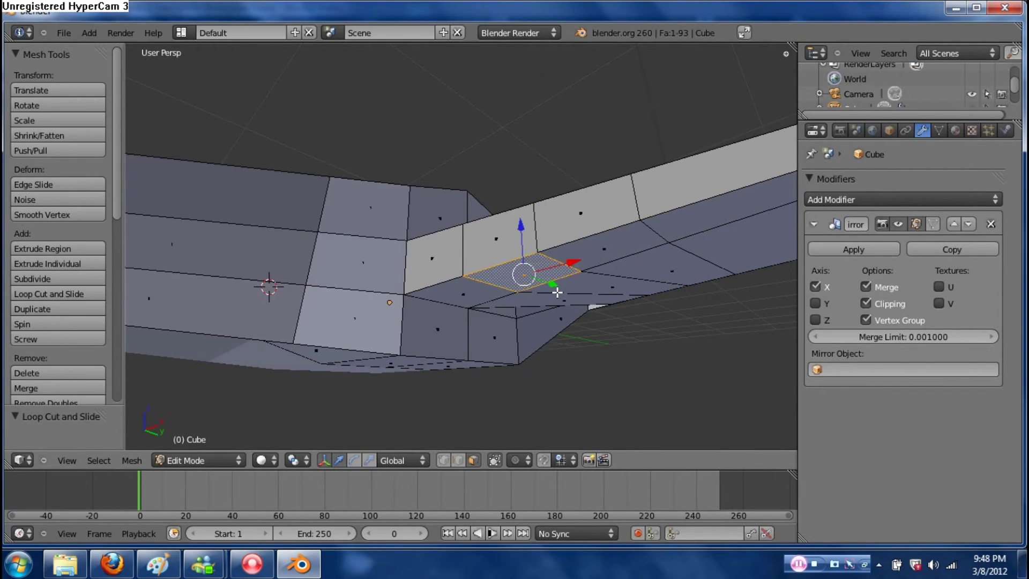
middle_click_drag(558, 312, 503, 297)
key("e")
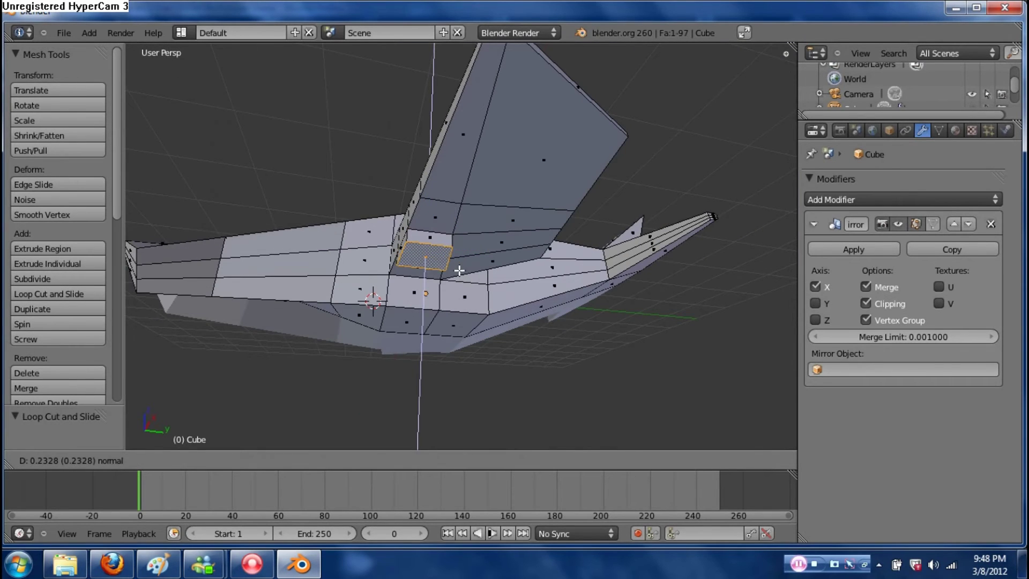
left_click(458, 273)
- Select the front face of the block under the wing, extrude it forward and scale the new end face
middle_click_drag(459, 273, 421, 291)
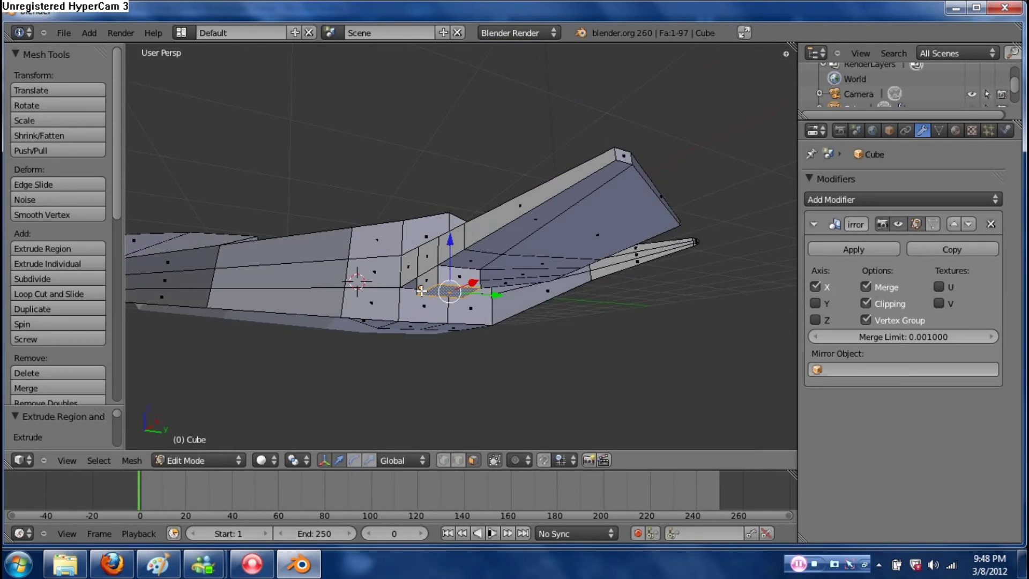
right_click(431, 283)
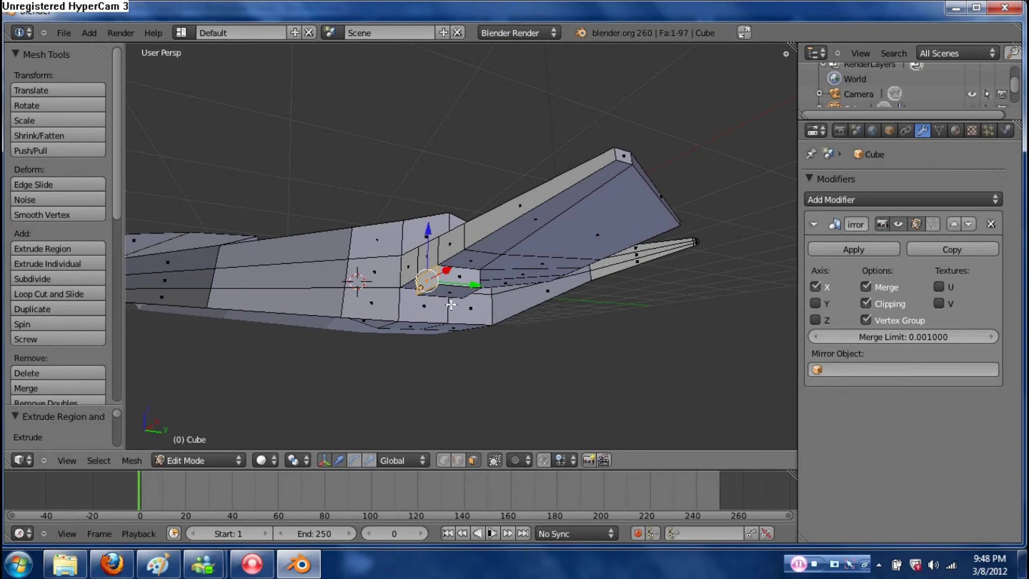
key("e")
left_click(434, 301)
middle_click_drag(435, 302, 409, 352)
key("s")
left_click(530, 351)
- Extrude the underwing pod's end face once more and scale the resulting face
key("e")
left_click(486, 339)
key("s")
left_click(520, 336)
- Extrude the underwing pod's rear end face in place, then extrude it about 0.58 units into the pod and scale it
middle_click_drag(519, 336, 489, 301)
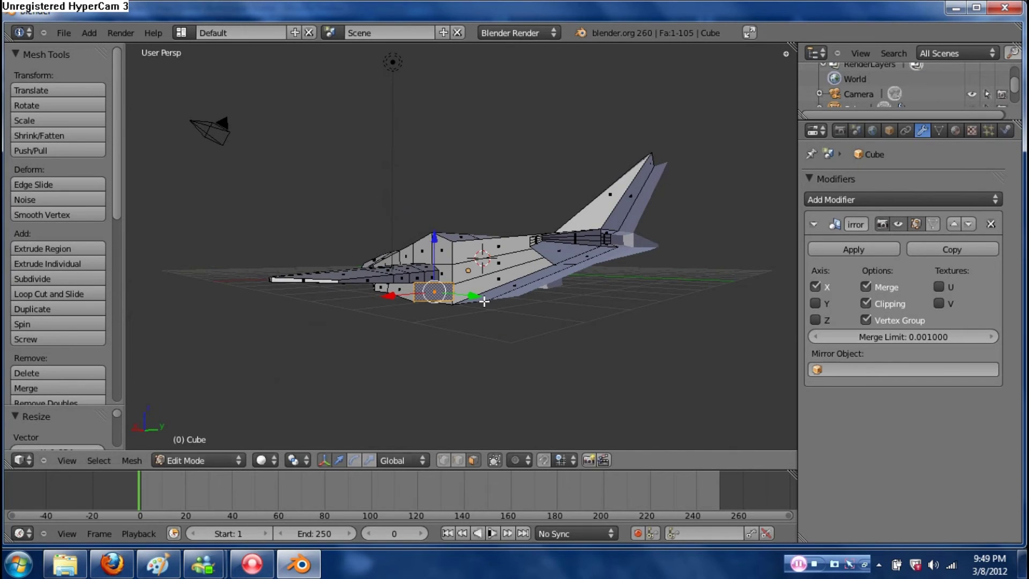
key("e")
key("s")
left_click(461, 299)
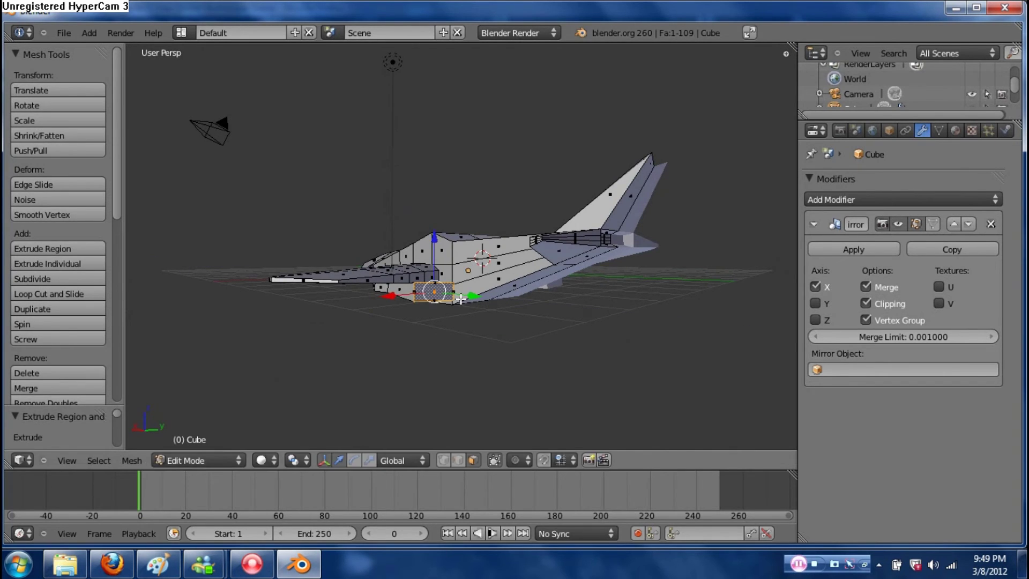
key("e")
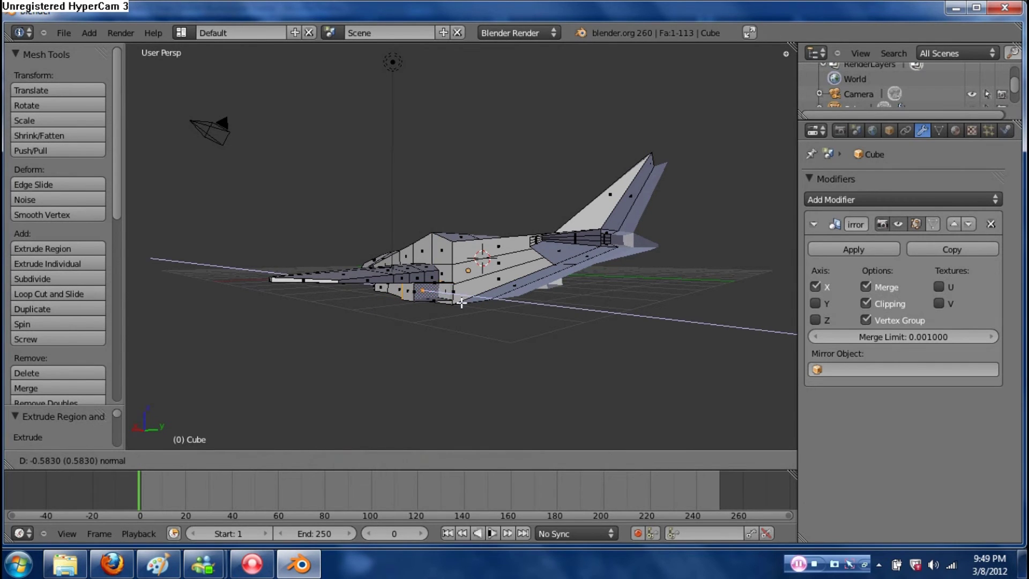
left_click(462, 303)
middle_click_drag(462, 302, 475, 351)
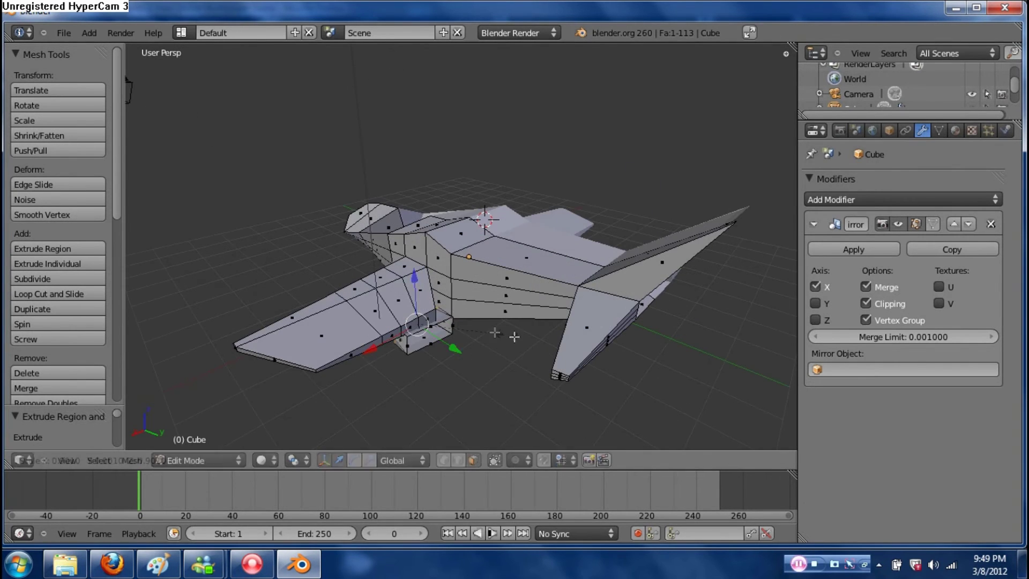
left_click(478, 325)
- Add two lengthwise loop cuts along the upper fuselage from the nose to the tail
mouse_move(482, 323)
middle_mouse_down()
mouse_move(474, 289)
mouse_move(577, 200)
mouse_move(734, 200)
mouse_move(491, 223)
mouse_move(443, 319)
mouse_move(528, 323)
mouse_move(498, 332)
mouse_move(494, 313)
mouse_move(461, 326)
mouse_move(480, 320)
middle_mouse_up()
middle_click_drag(395, 331, 458, 265)
key("ctrl+r")
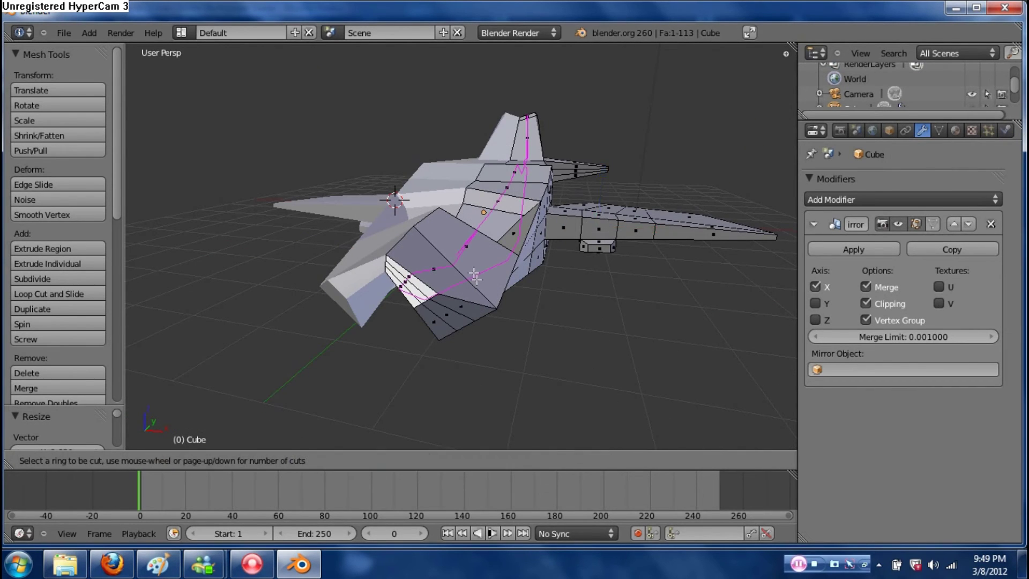
left_click(469, 246)
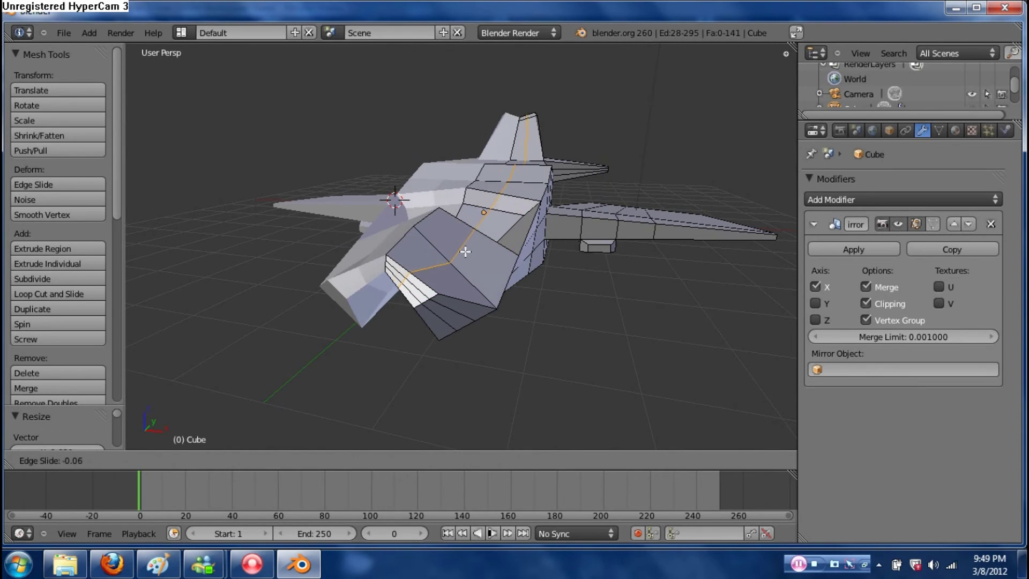
left_click(464, 249)
key("ctrl+r")
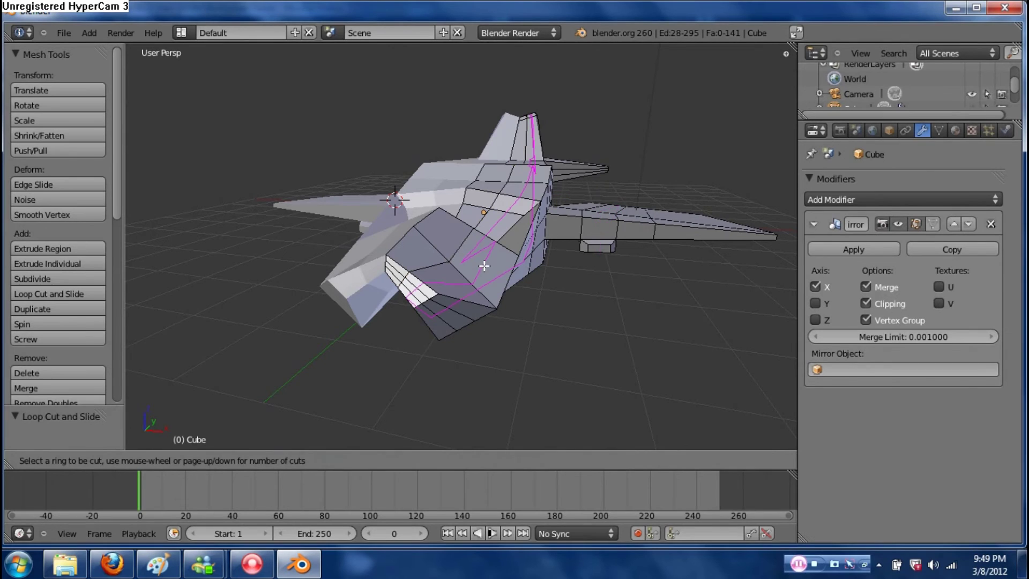
left_click(484, 266)
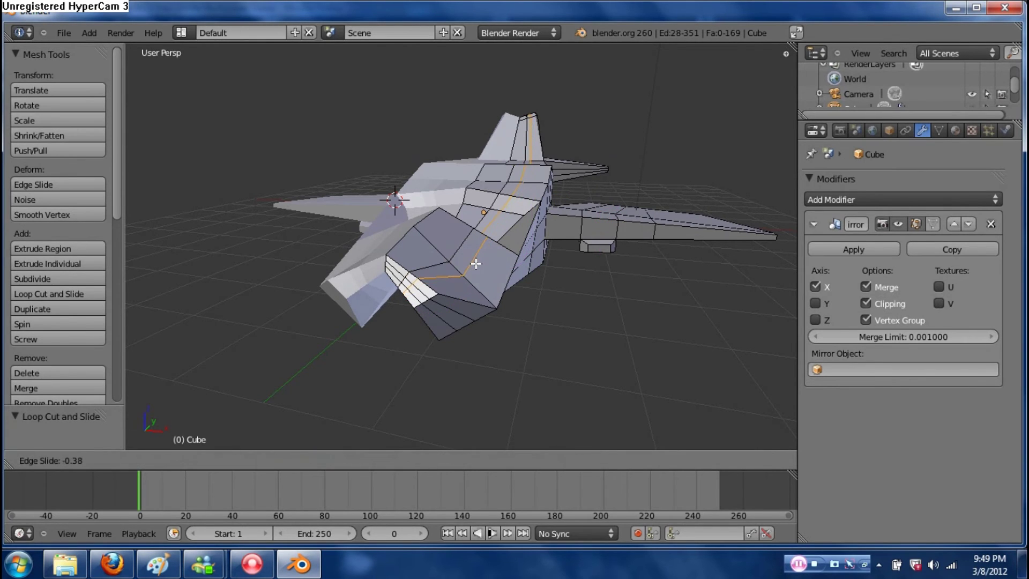
left_click(476, 264)
- Add two crosswise loop cuts over the rear part of the nose section
key("ctrl+r")
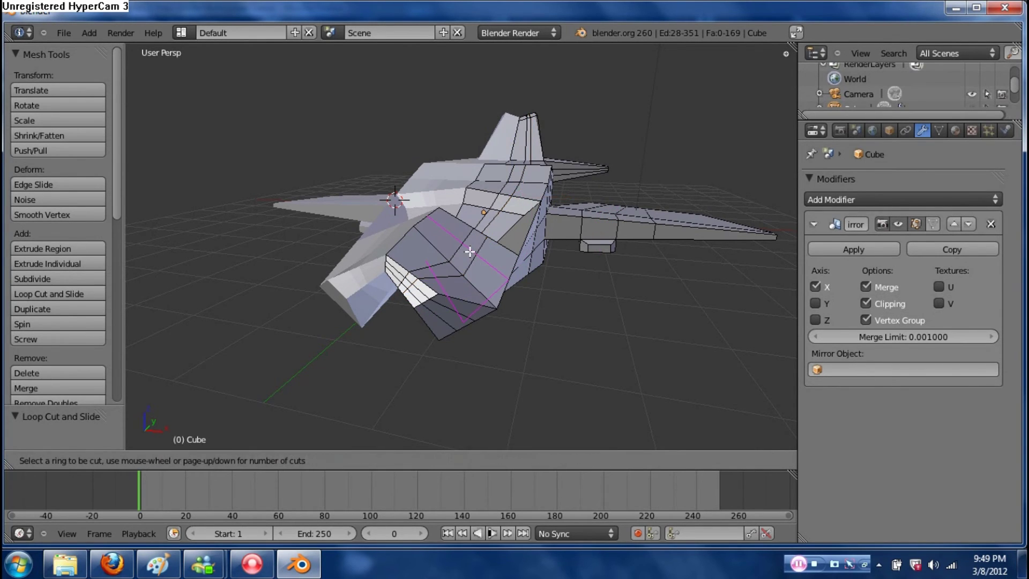
left_click(470, 251)
left_click(475, 251)
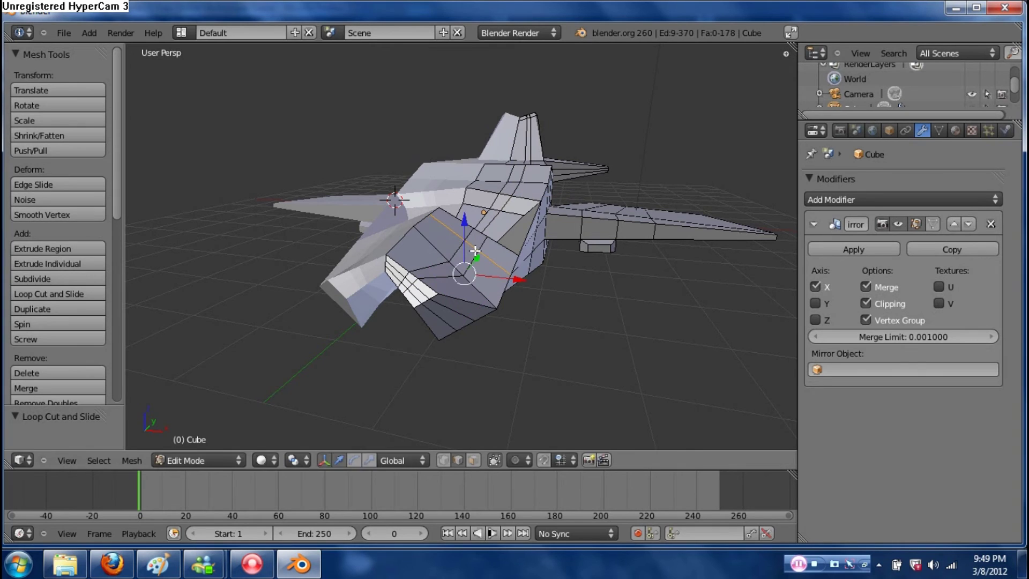
key("ctrl+r")
left_click(471, 260)
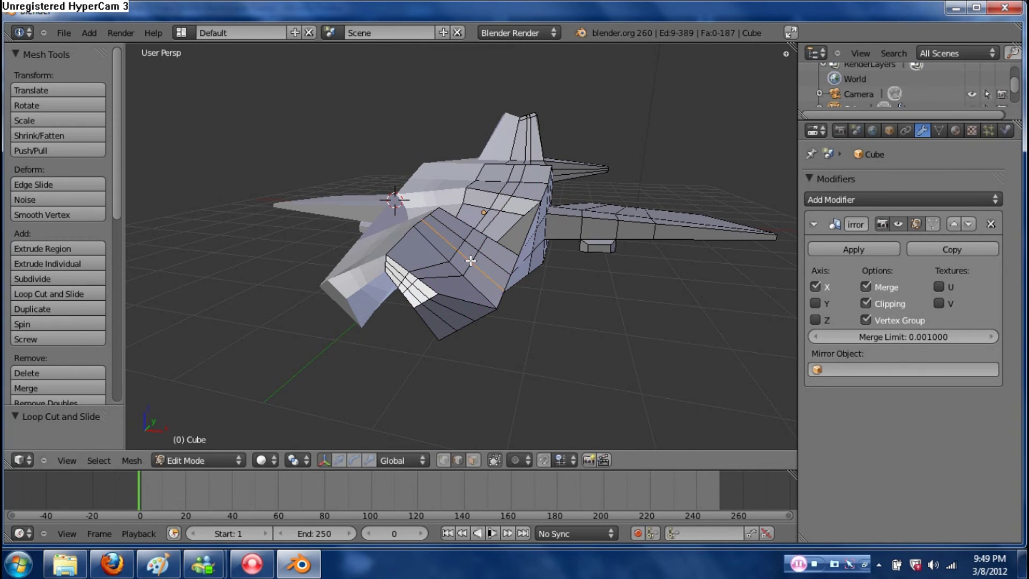
left_click(471, 260)
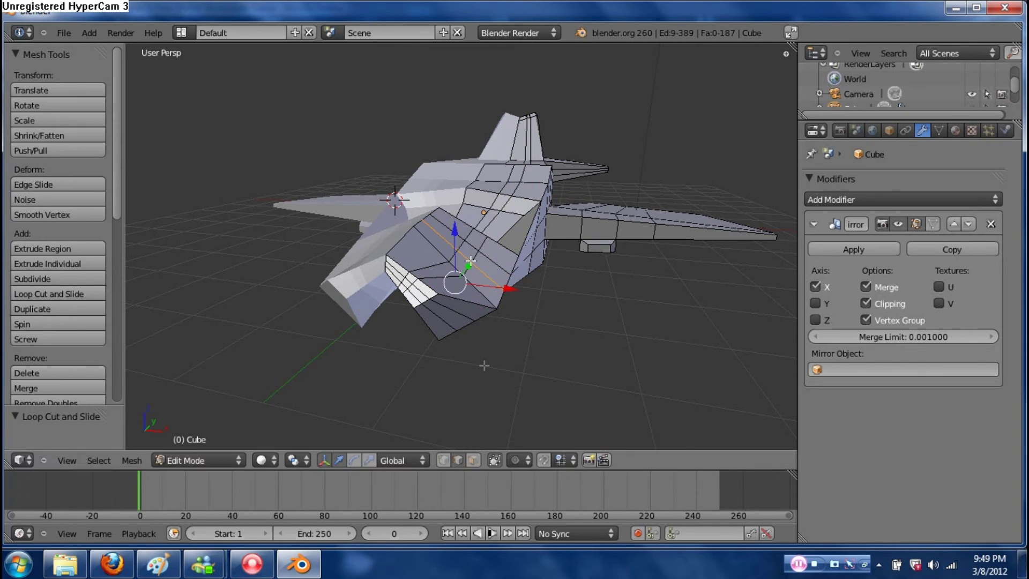
- Select the two small adjacent faces between the new cuts on the nose and extrude them inward about 0.16 units
left_click(473, 460)
right_click(470, 258)
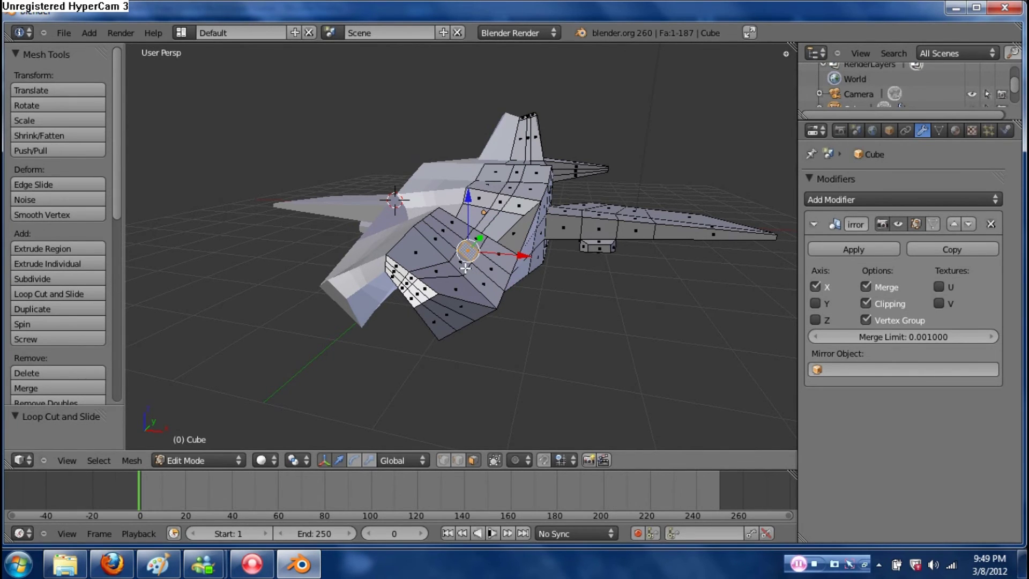
right_click(464, 263, "shift")
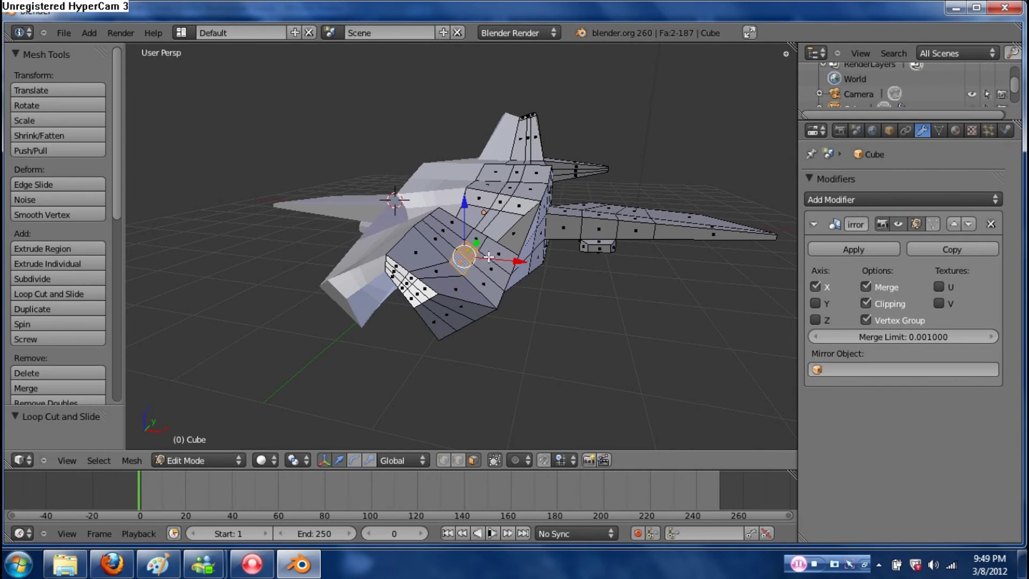
key("e")
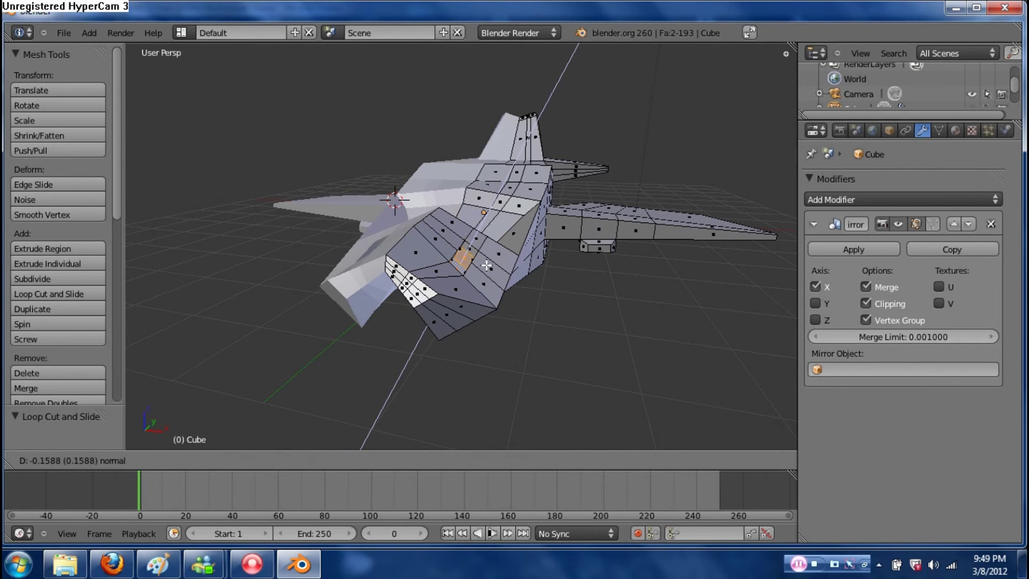
left_click(486, 265)
- Extrude the rear floor face of the nose recess upward twice to form a block and scale its top face
right_click(463, 261)
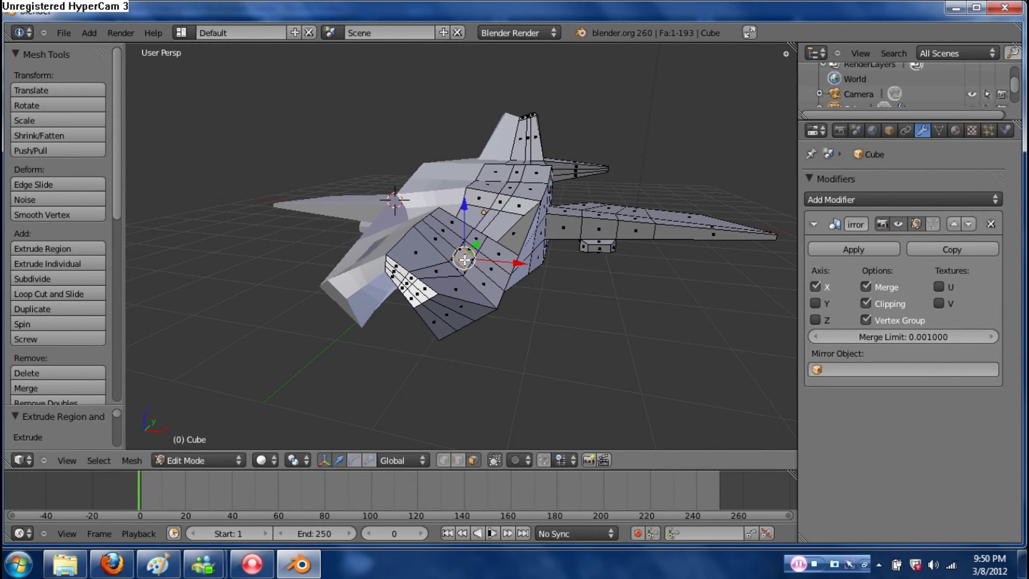
key("e")
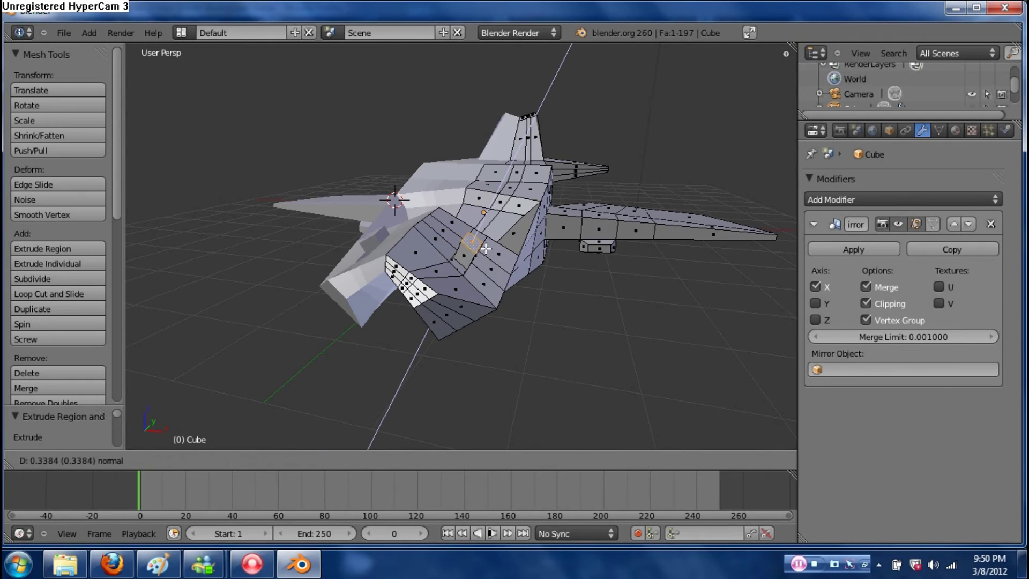
left_click(499, 265)
middle_click_drag(499, 264, 453, 275)
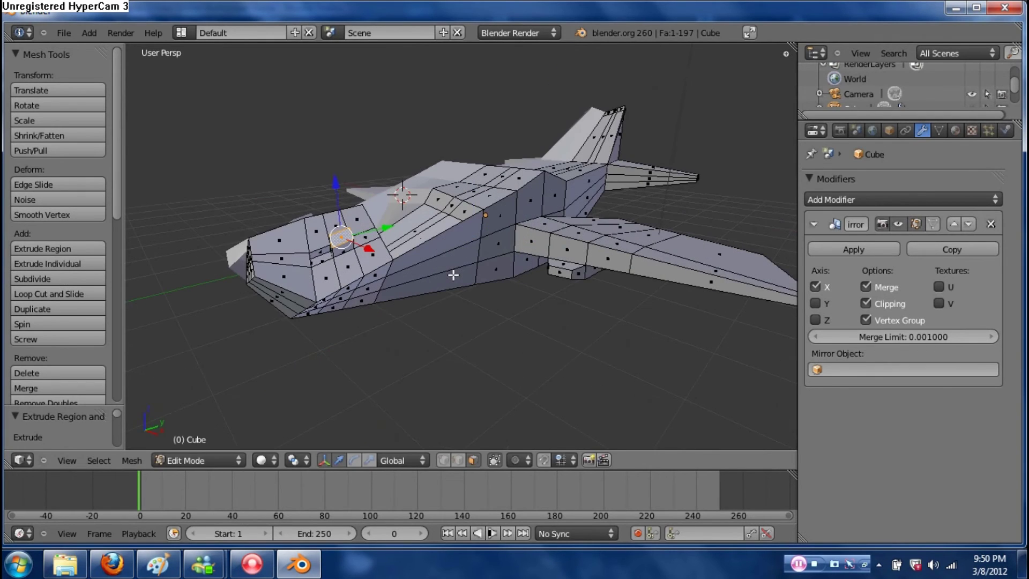
key("e")
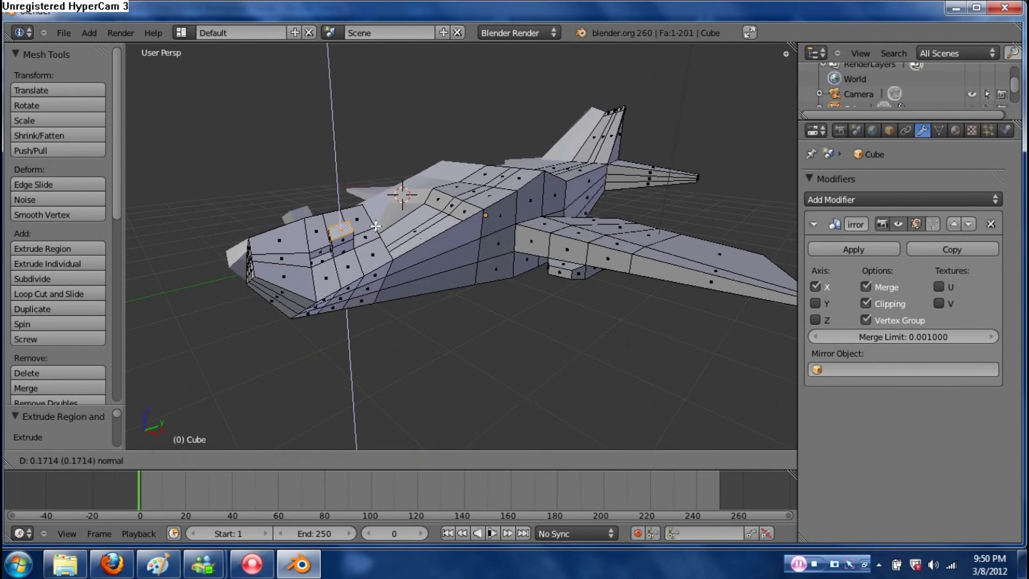
left_click(353, 250)
key("s")
left_click(426, 248)
- Select the front face of the block in the nose recess and extrude it forward about 0.8 units
right_click(346, 250)
scroll(336, 246, "up", 5)
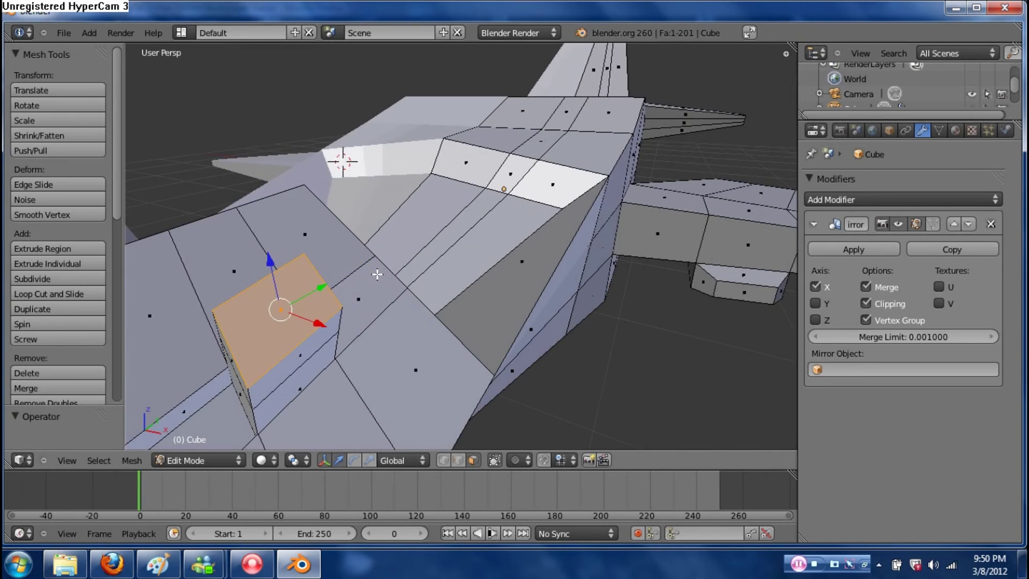
scroll(383, 287, "down", 1)
middle_click_drag(382, 290, 512, 185)
scroll(510, 184, "down", 5)
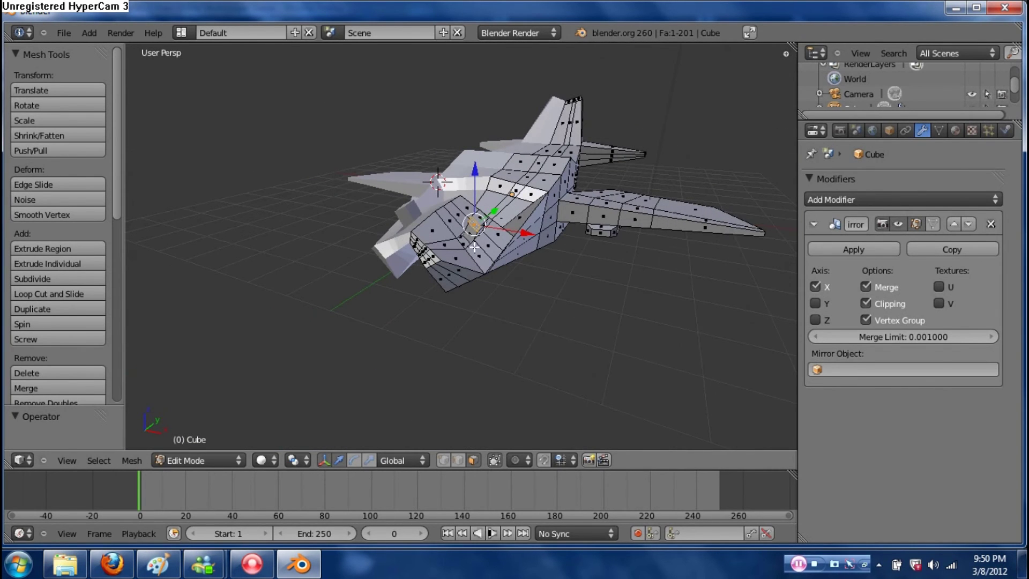
key("e")
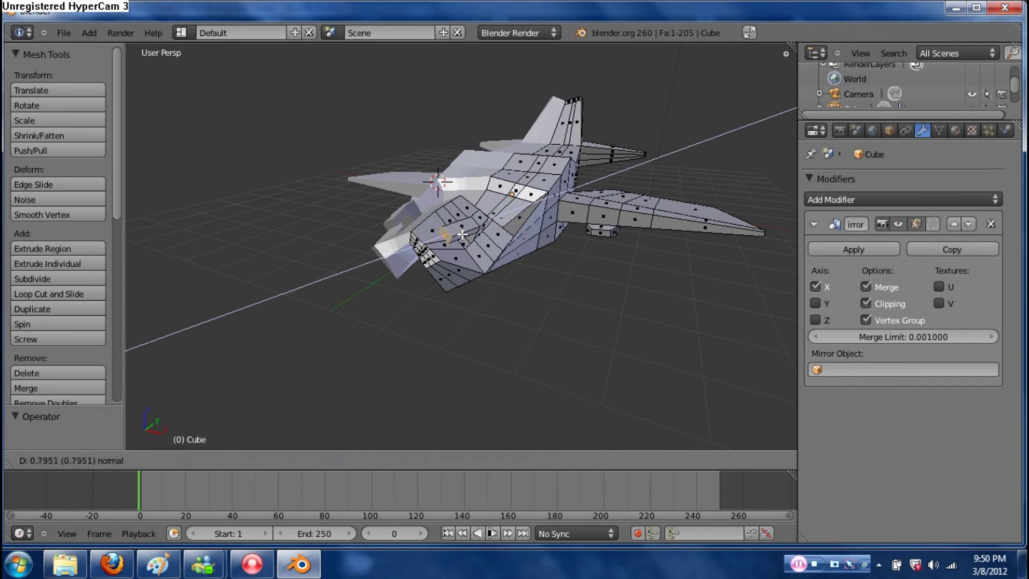
left_click(462, 236)
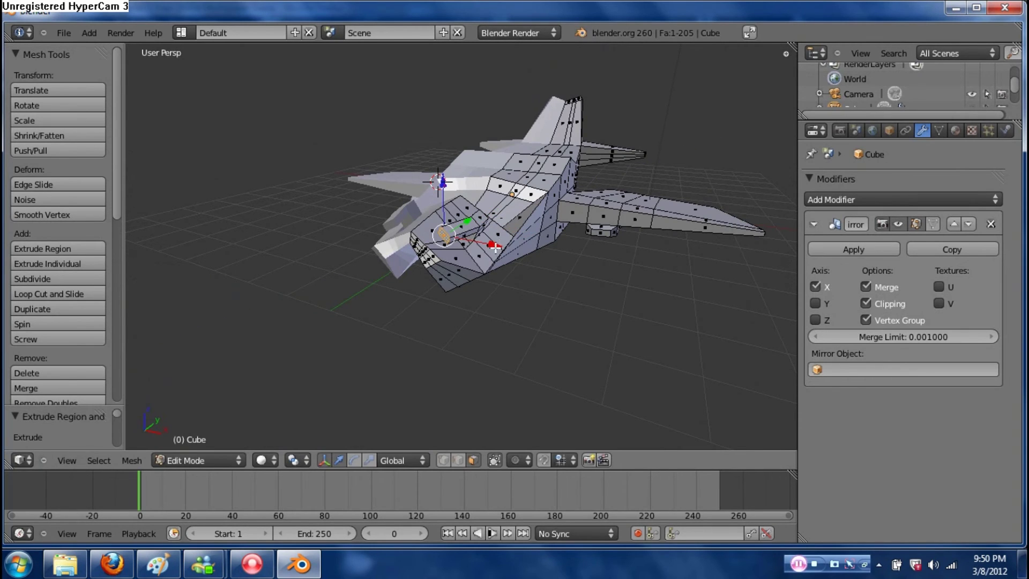
- Move the forward arm's end face outward along X and scale it to about 0.94
left_click_drag(496, 247, 509, 253)
key("s")
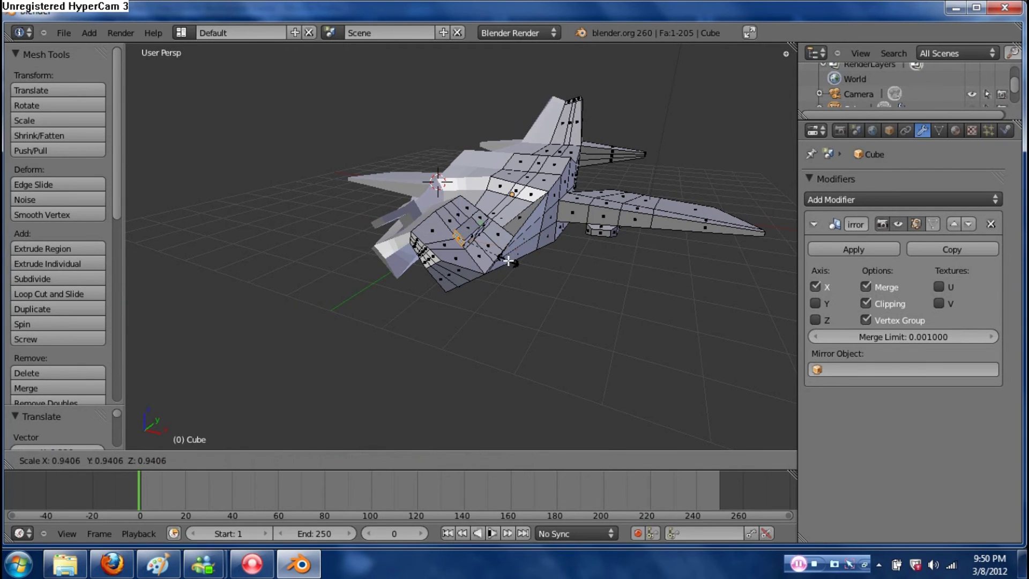
left_click(506, 261)
- Add a loop cut around the forward arm close to the block and scale that loop down
scroll(504, 260, "up", 5)
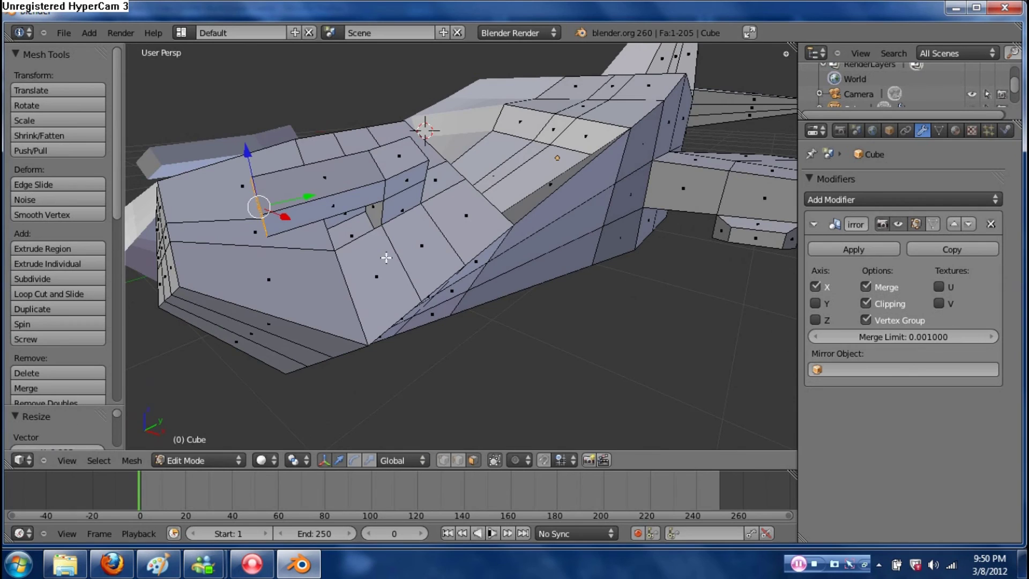
key("ctrl+r")
left_click(365, 182)
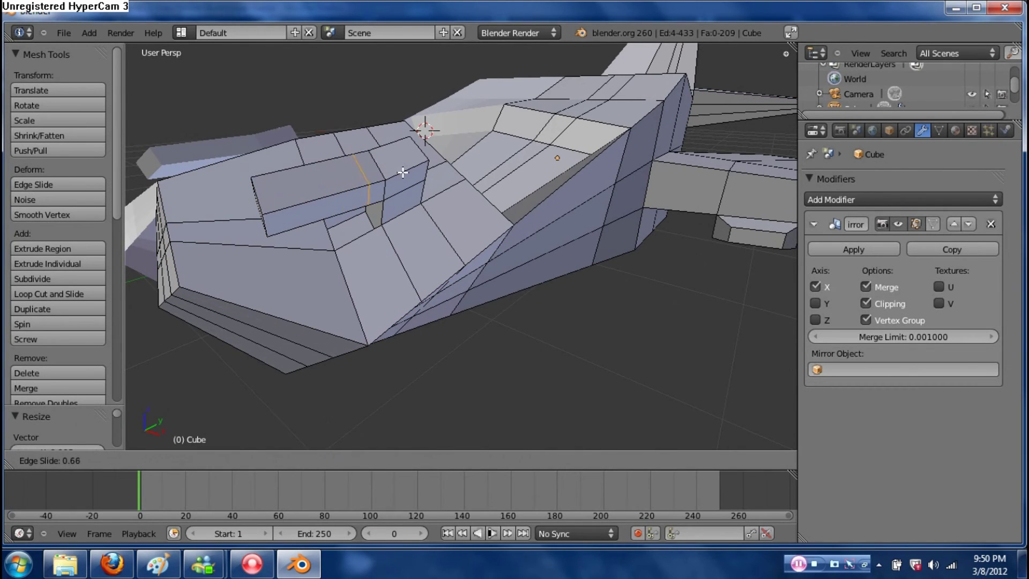
left_click(438, 173)
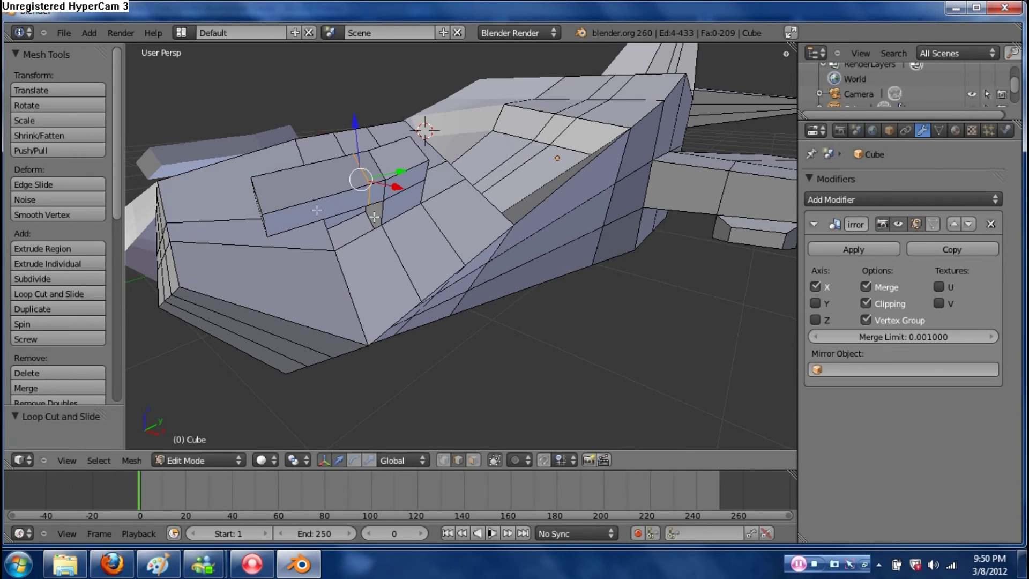
key("s")
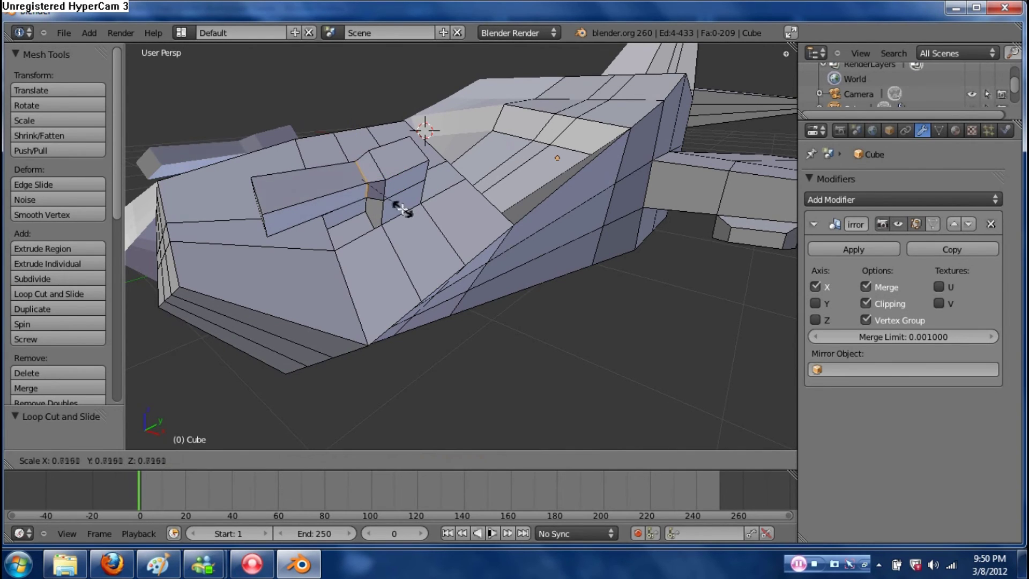
left_click(402, 209)
- Add another loop cut near the arm's front end and scale it down to a narrow neck
key("ctrl+r")
left_click(295, 193)
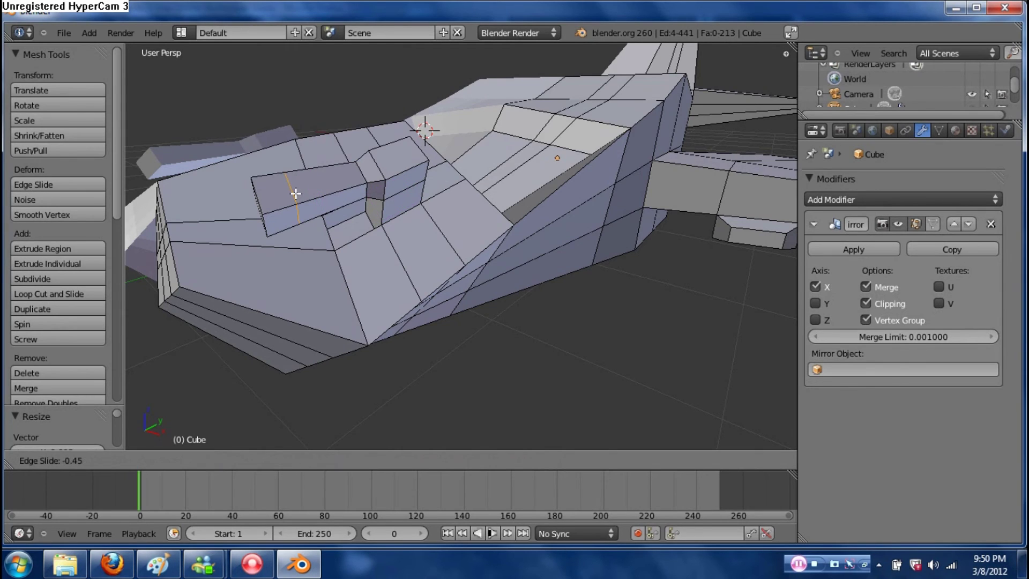
right_click(328, 209)
key("s")
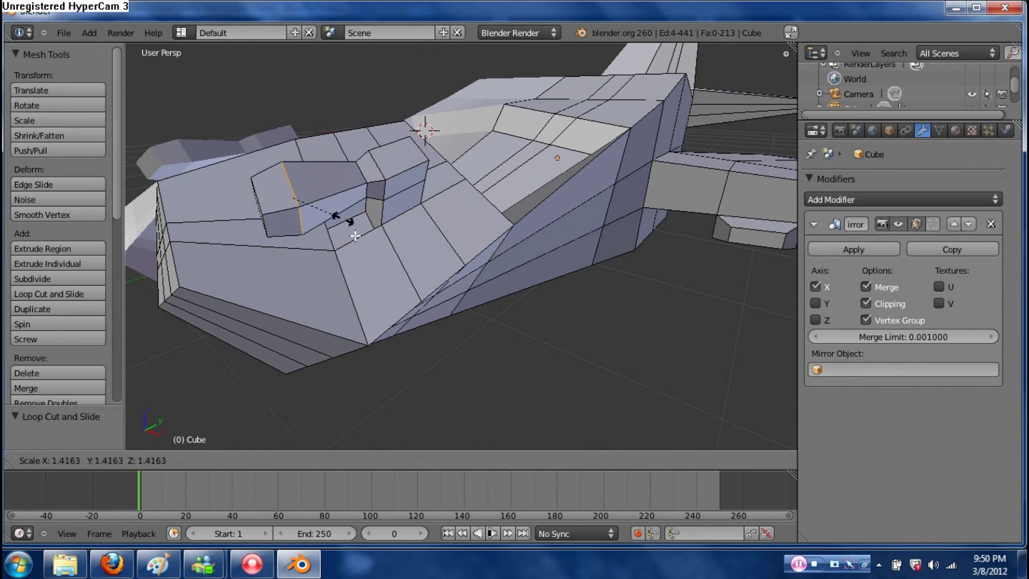
left_click(300, 192)
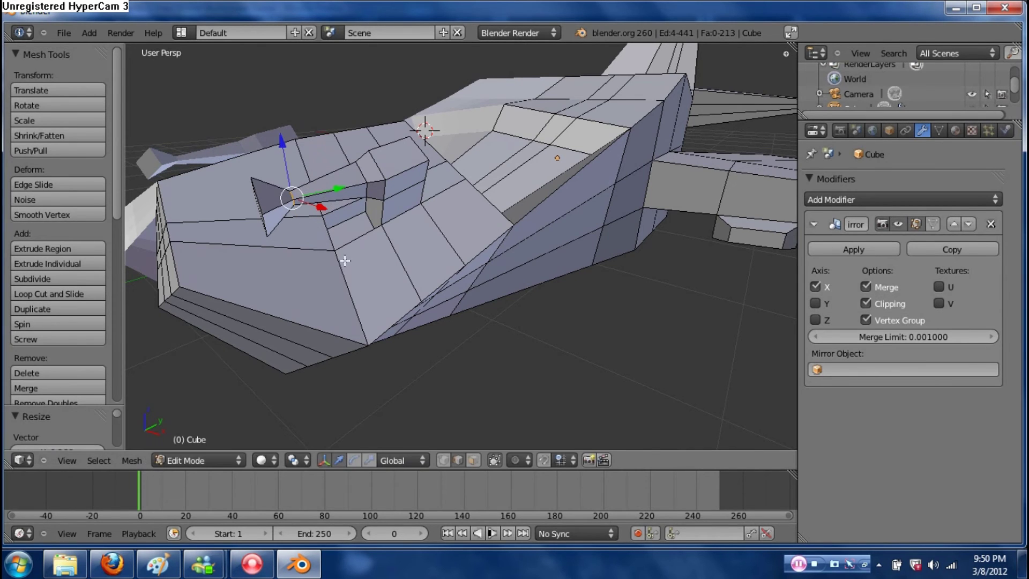
- Select the arm's front end face and extrude it slightly back toward the narrow neck
middle_click_drag(347, 271, 357, 272)
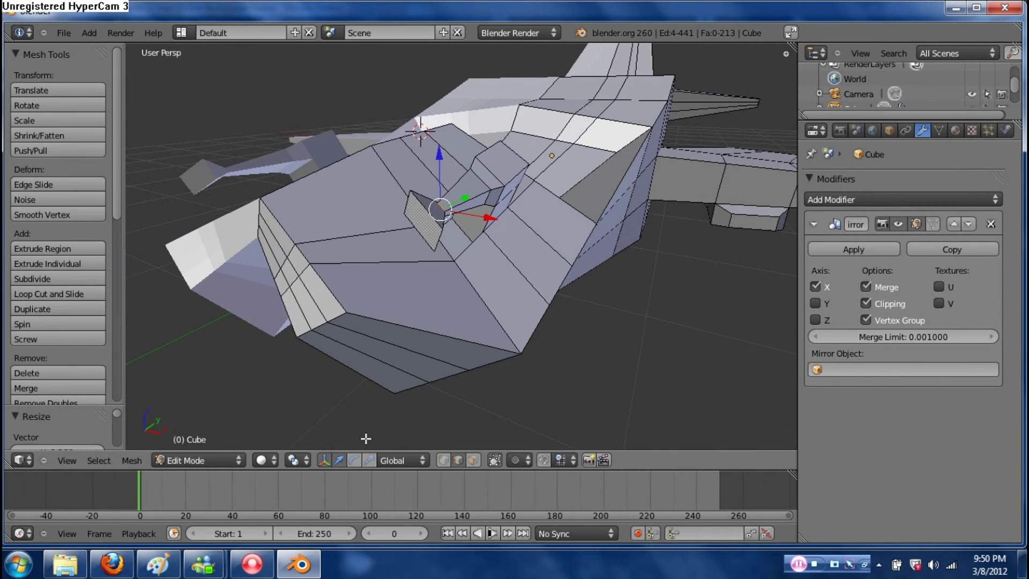
left_click(474, 460)
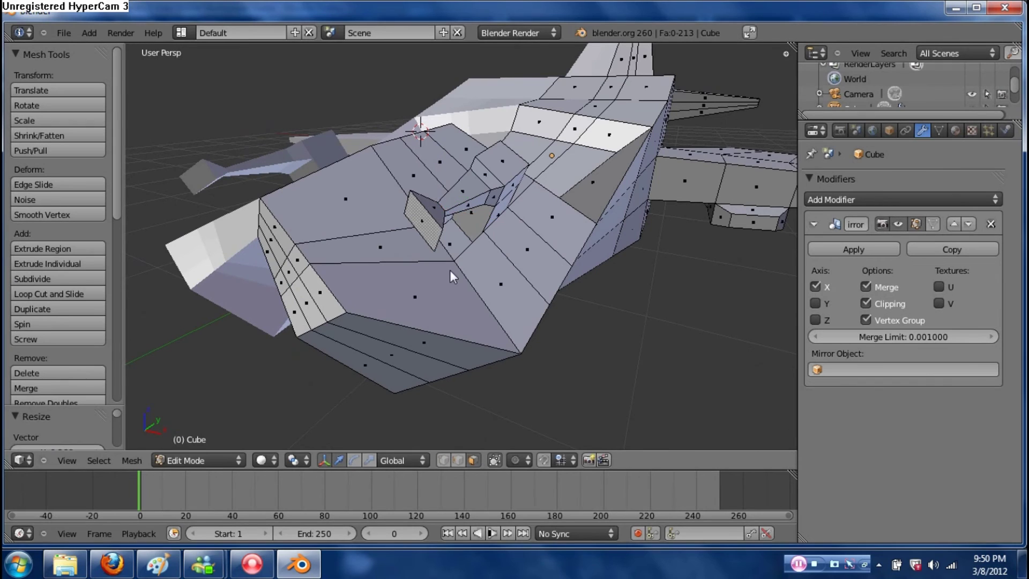
right_click(421, 226)
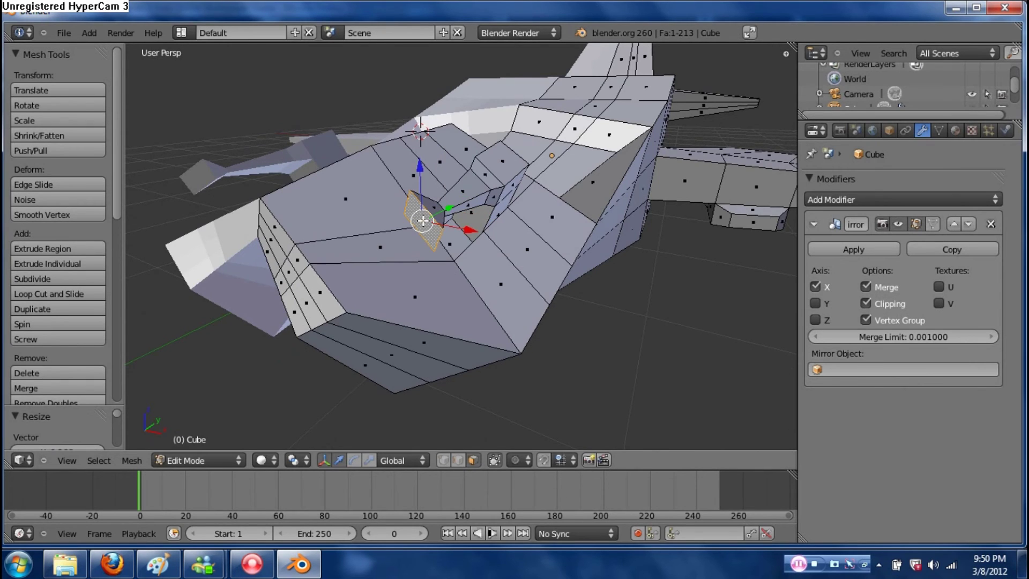
key("e")
left_click(477, 262)
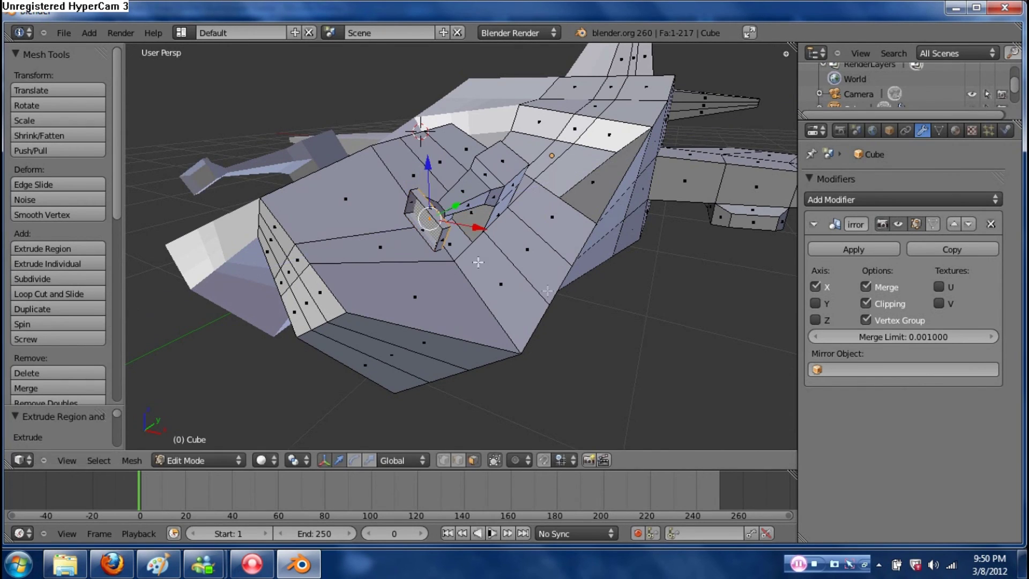
- Scale the extruded end face of the forward arm down to about 0.55
key("s")
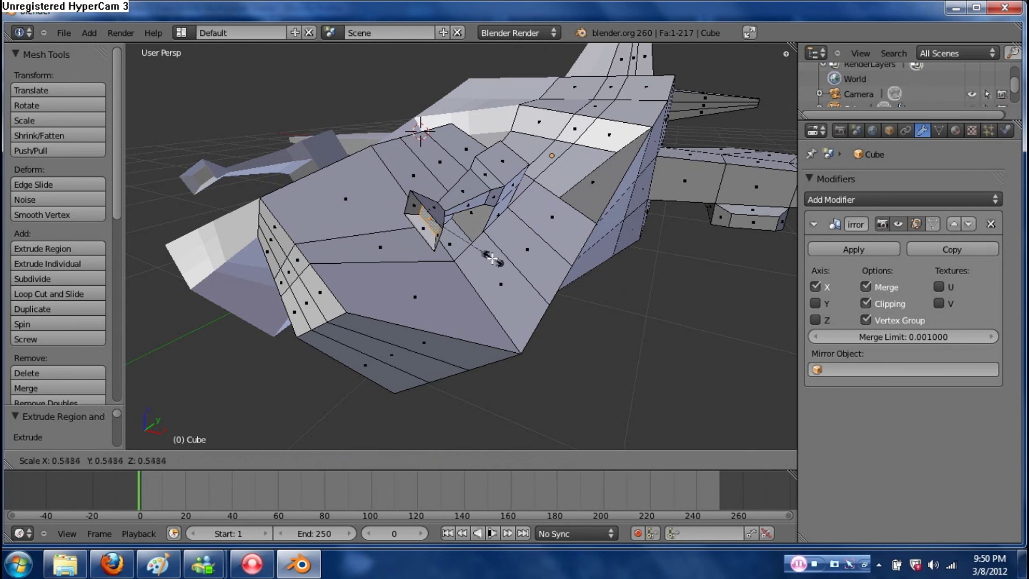
left_click(492, 259)
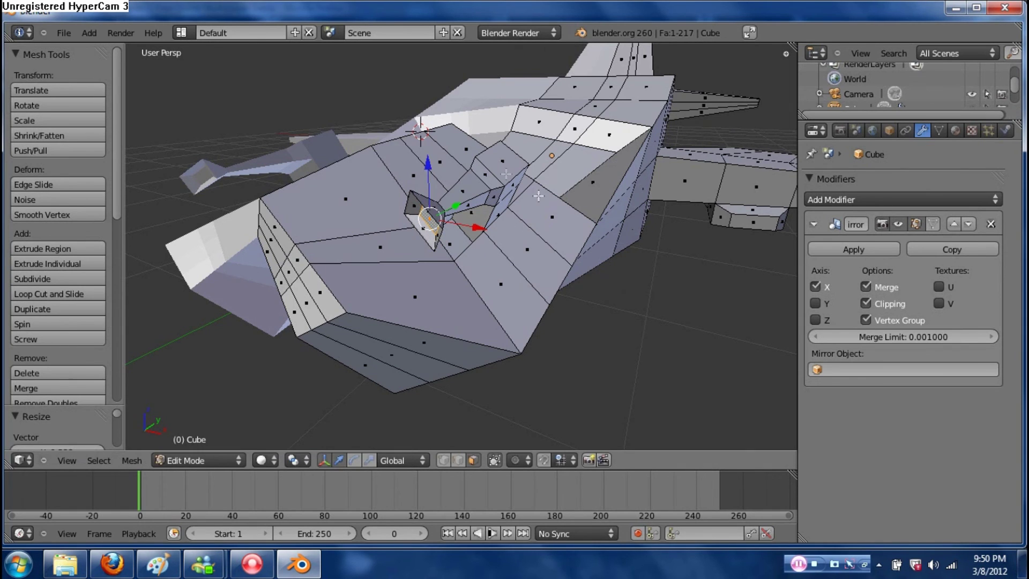
- Select the two adjoining narrow faces on the fuselage's underside between the wings and scale them up
middle_click_drag(555, 237, 437, 242)
scroll(508, 227, "down", 4)
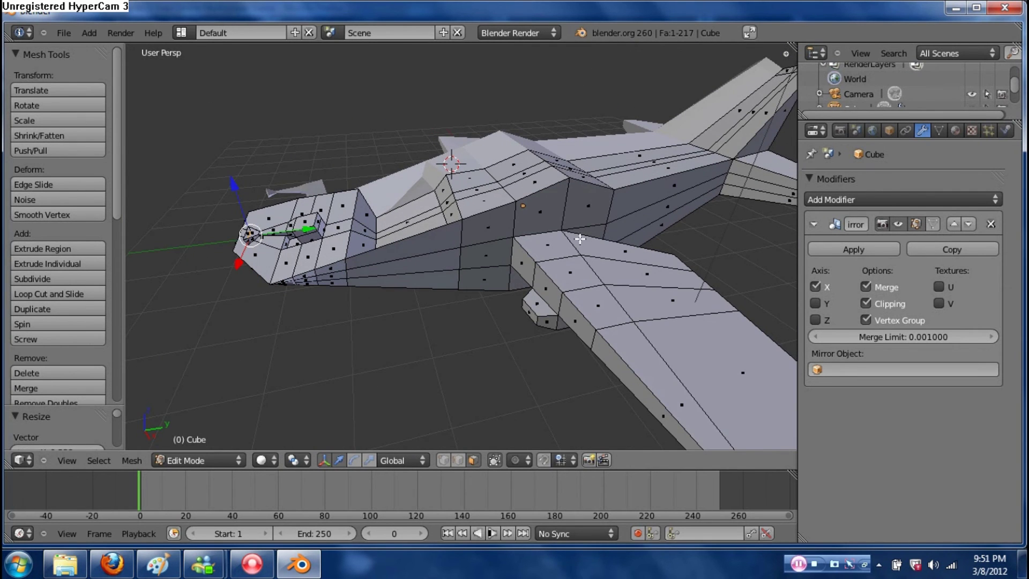
scroll(471, 262, "down", 3)
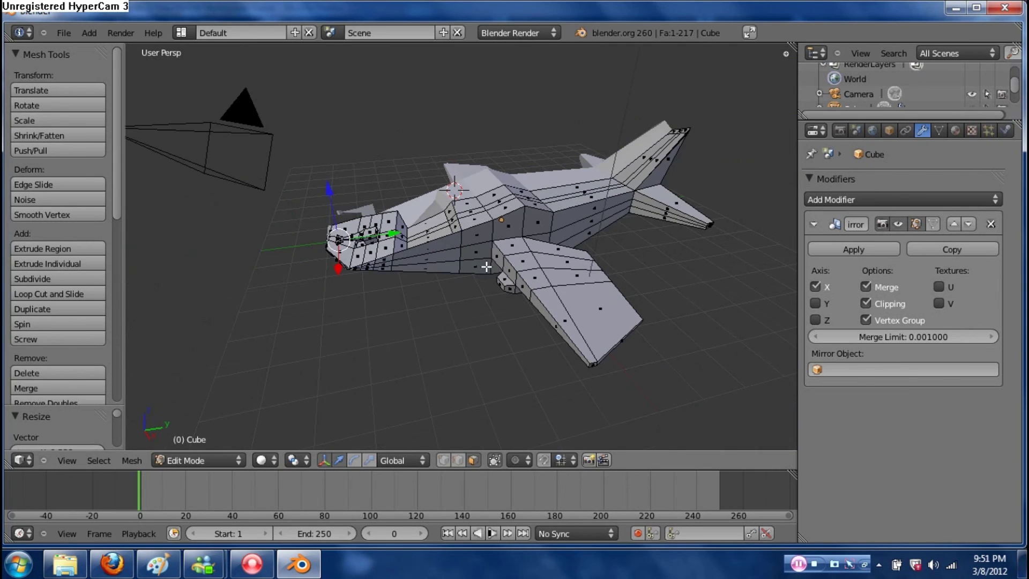
middle_click_drag(612, 272, 690, 311)
middle_click_drag(634, 274, 449, 234)
middle_click_drag(543, 260, 543, 233)
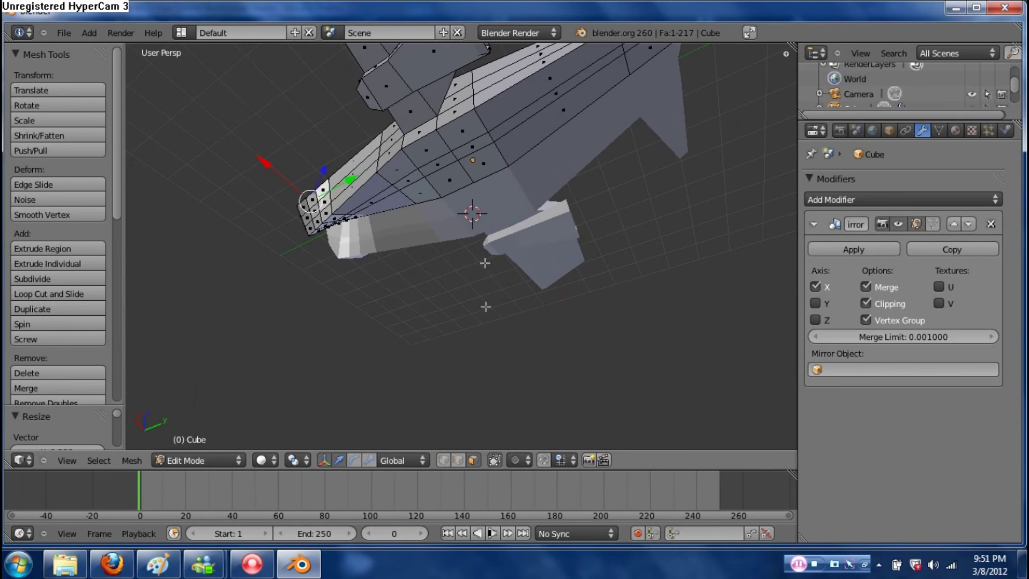
right_click(472, 148)
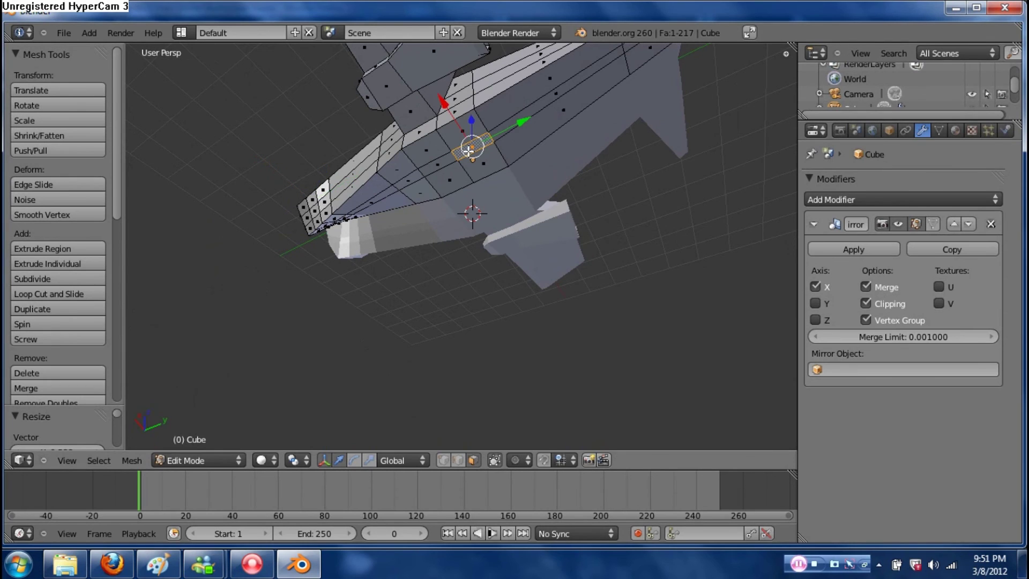
right_click(441, 164, "shift")
key("s")
left_click(496, 181)
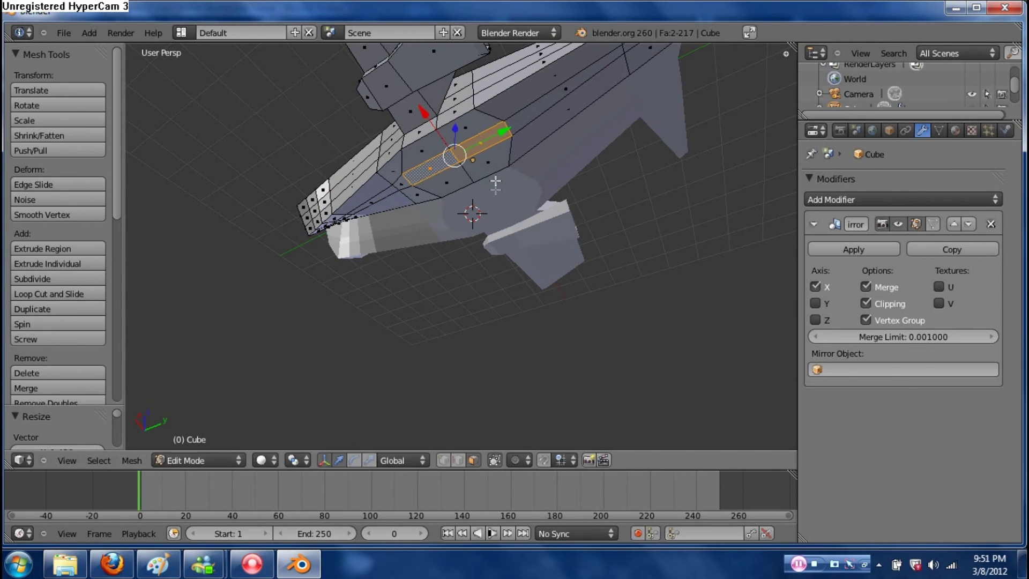
- Extrude the two enlarged underside faces about 0.46 into the fuselage and scale the extruded faces
key("e")
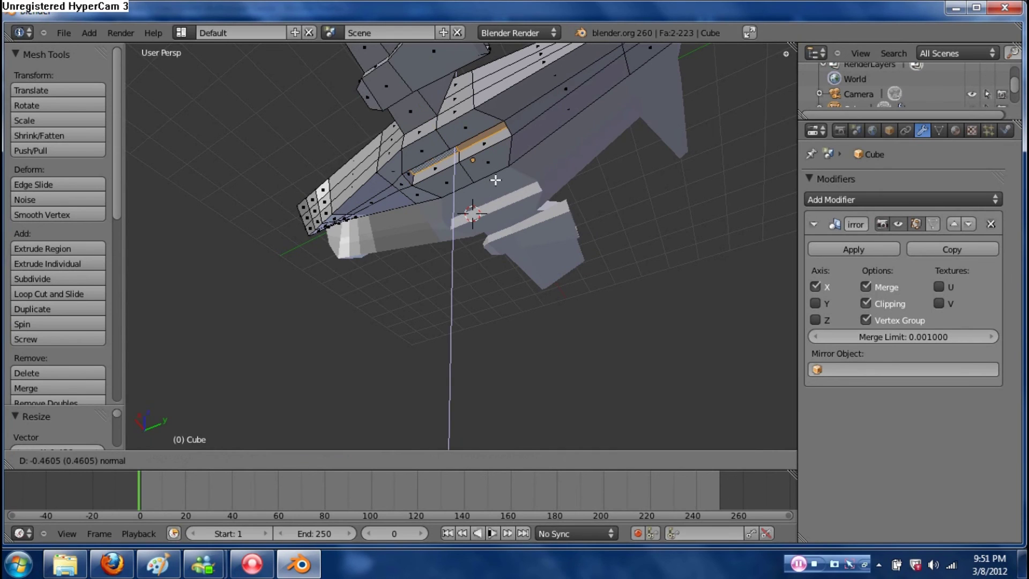
left_click(496, 181)
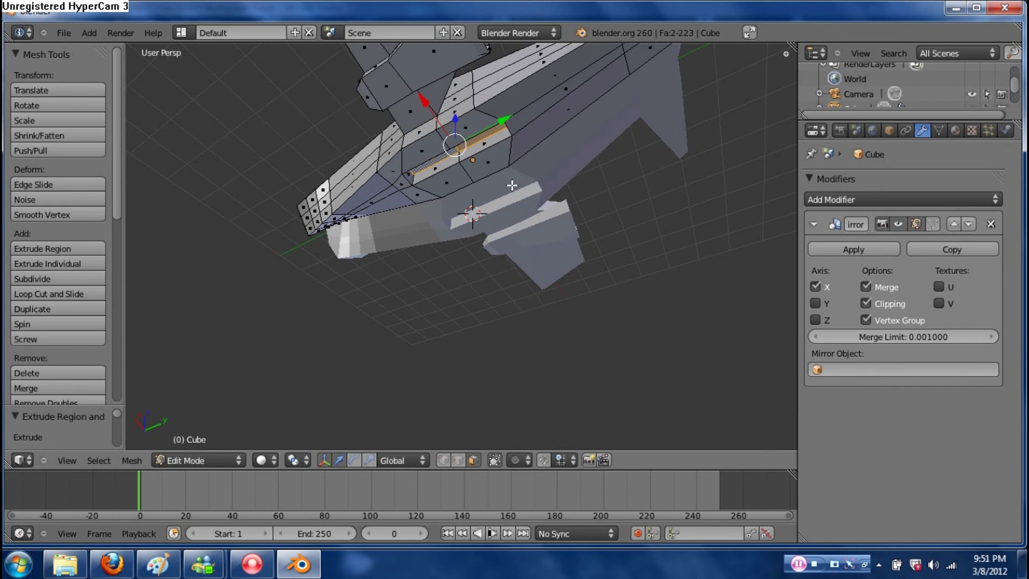
key("s")
left_click(495, 173)
- Leave Edit Mode and examine the complete aircraft from above, the front and the side
middle_click_drag(494, 173, 428, 421)
scroll(429, 421, "down", 6)
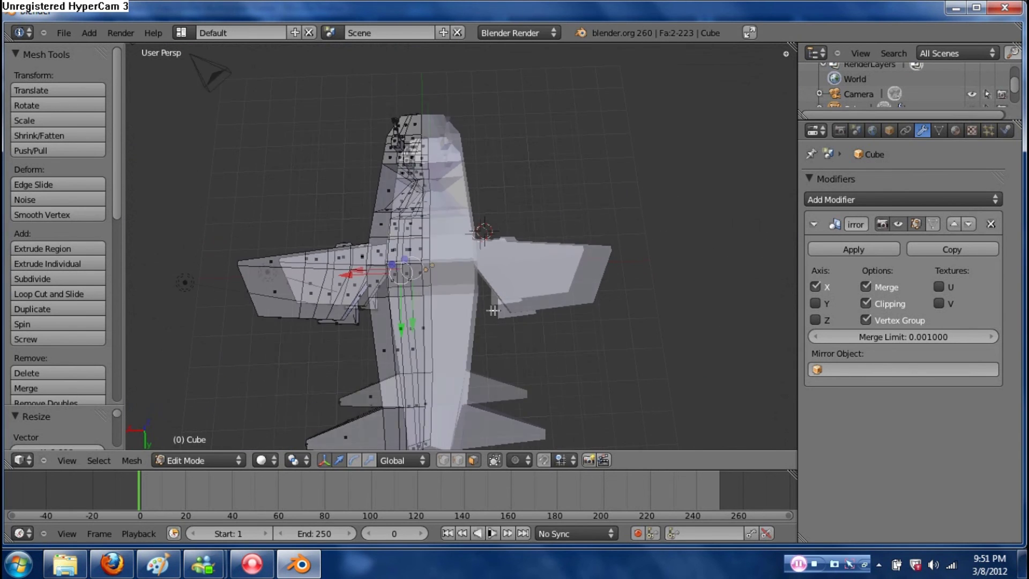
middle_click_drag(509, 295, 653, 297)
scroll(640, 296, "up", 5)
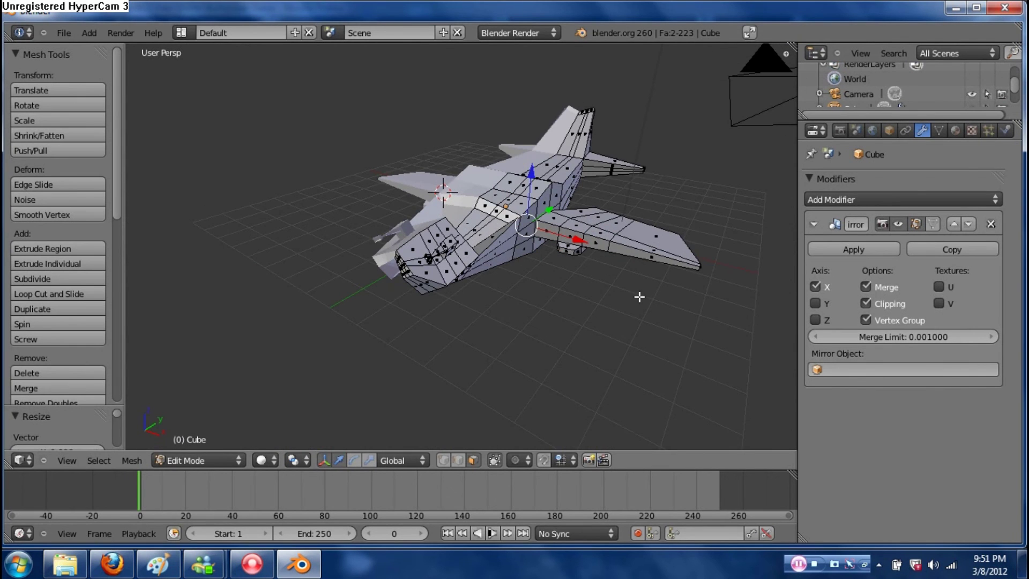
key("Tab")
middle_click_drag(545, 280, 570, 270)
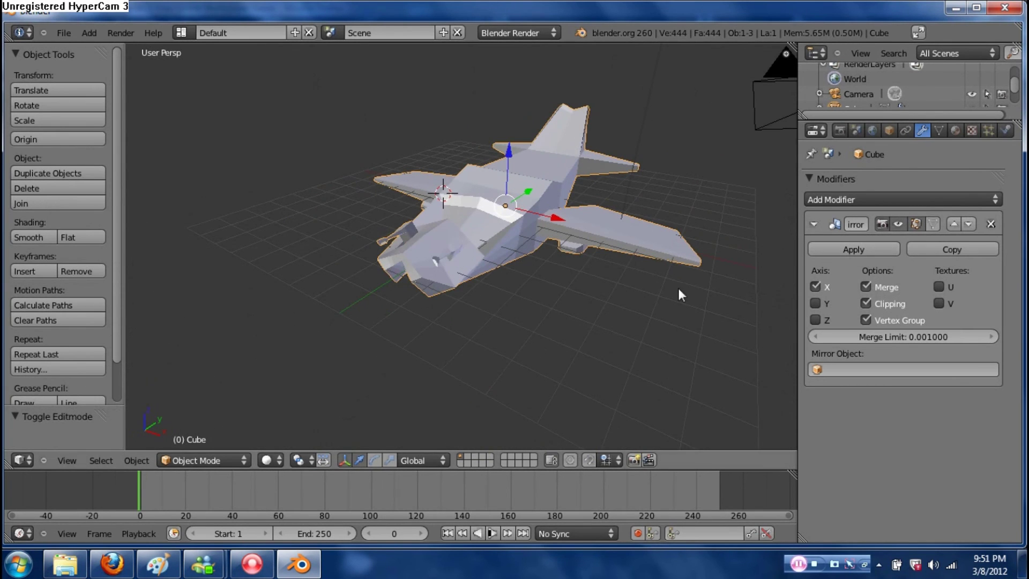
middle_click_drag(581, 293, 573, 242)
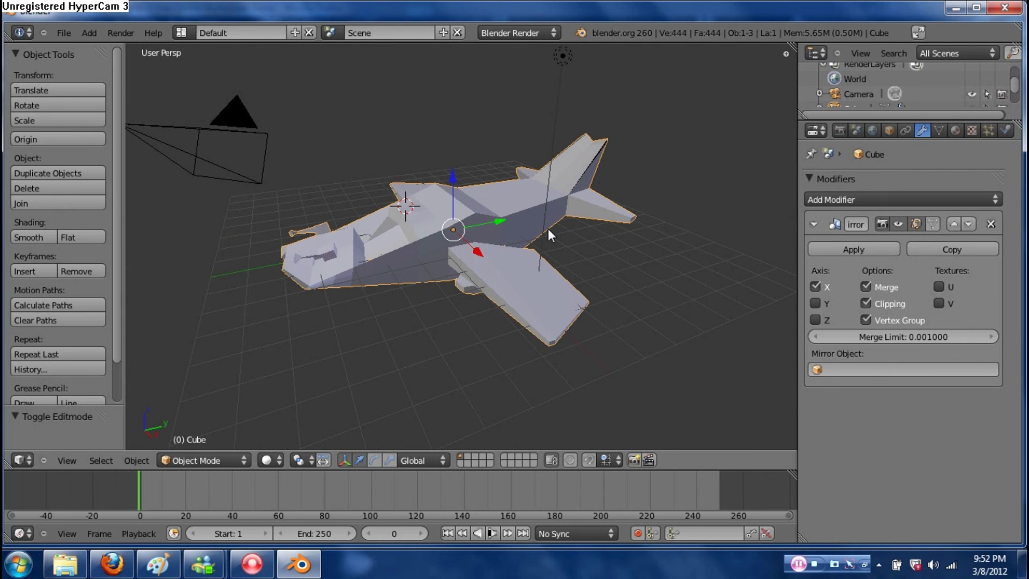
scroll(519, 244, "down", 2)
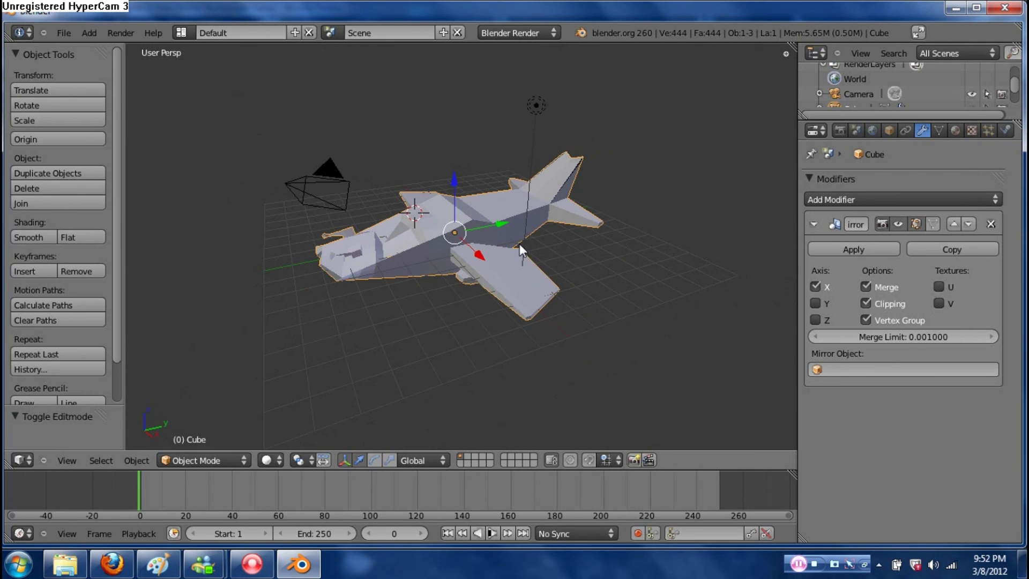
middle_click_drag(503, 241, 582, 258)
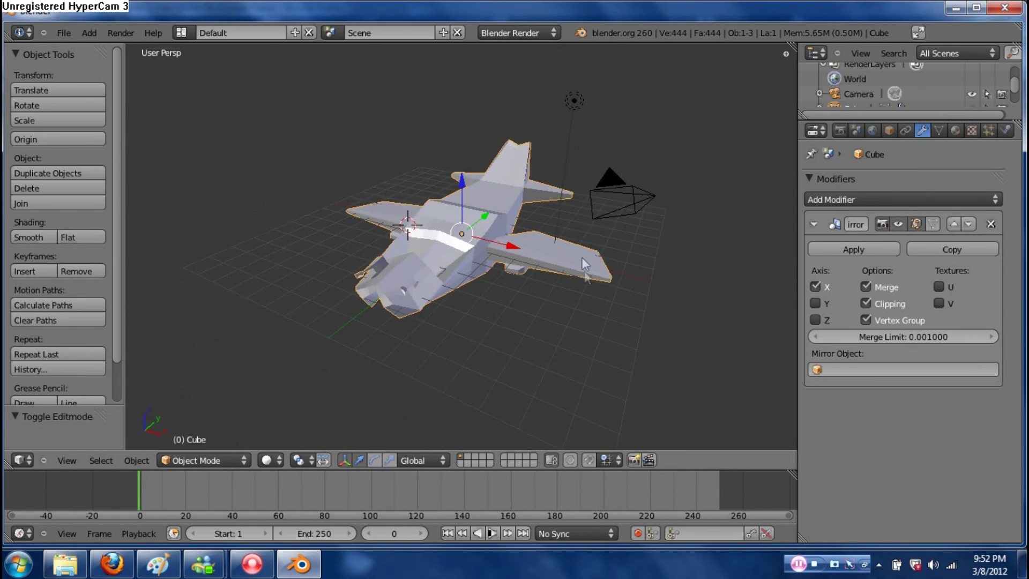
left_click(978, 130)
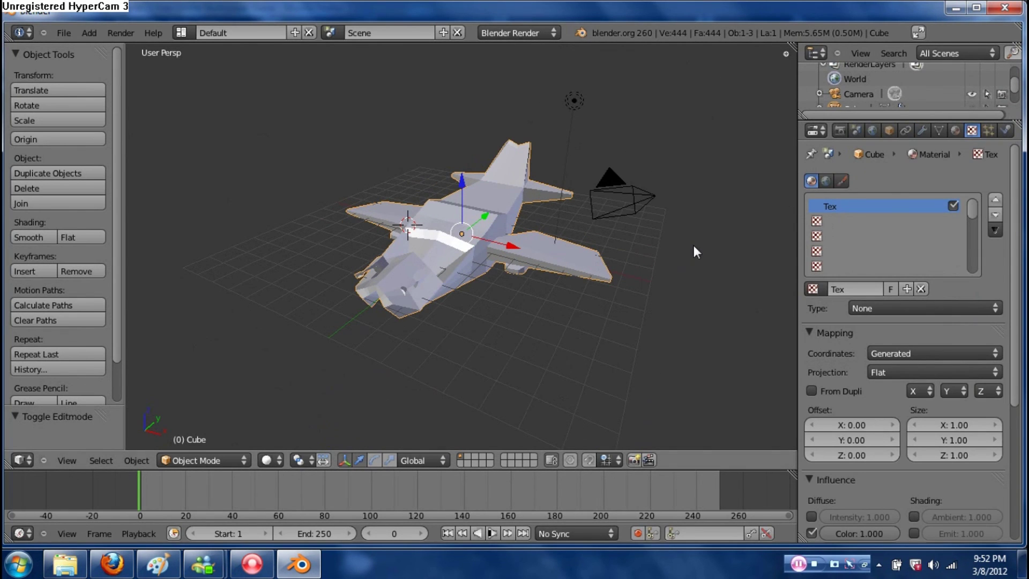
left_click(890, 130)
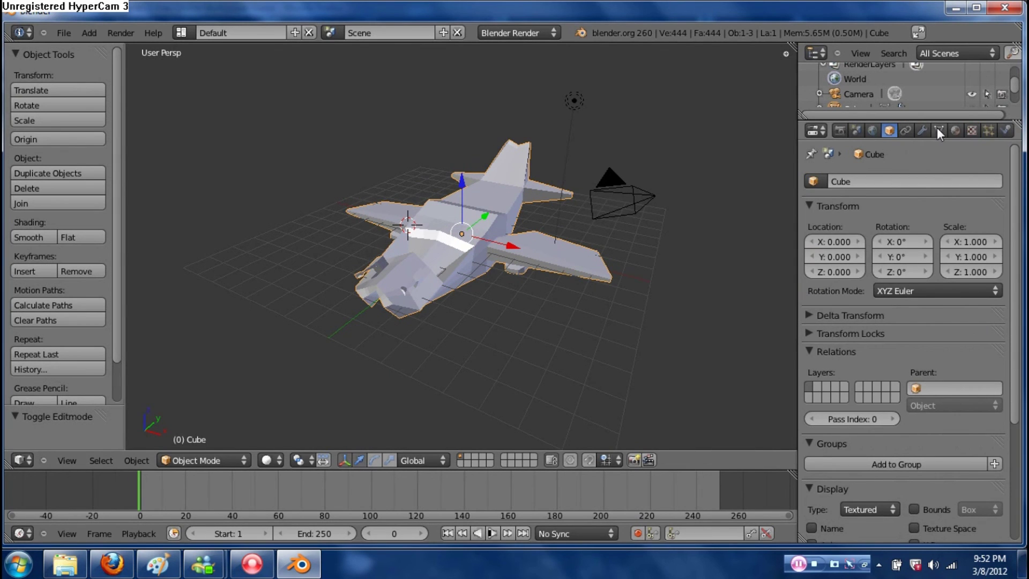
left_click(920, 129)
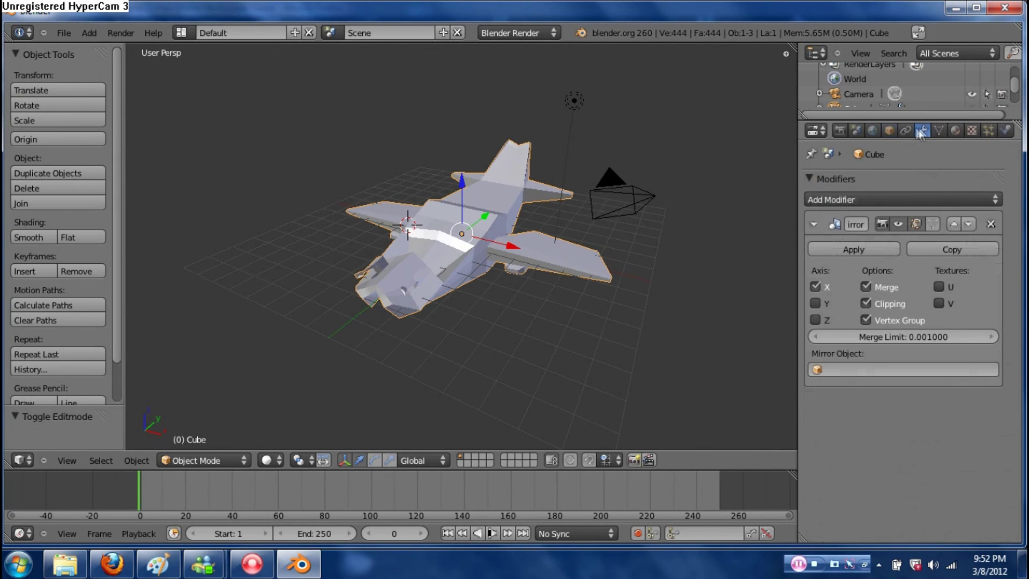
- Try stretching the whole aircraft strongly along the global Z axis in Object Mode, and undo the scaling
middle_click_drag(509, 303, 503, 204)
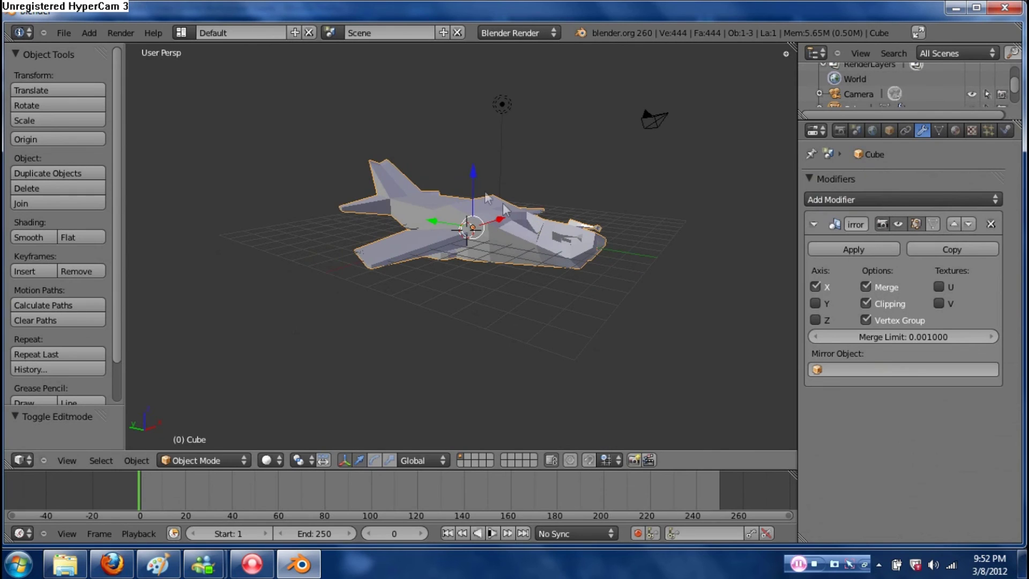
mouse_move(473, 172)
left_mouse_down()
mouse_move(474, 88)
mouse_move(469, 172)
left_mouse_up()
key("s")
key("z")
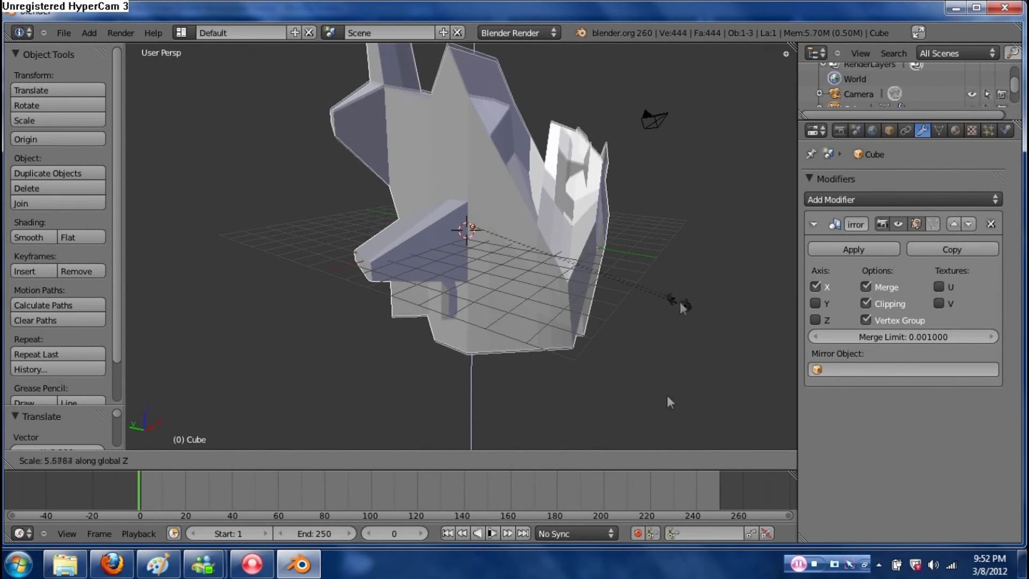
left_click(646, 276)
middle_click_drag(645, 276, 462, 287)
key("ctrl+z")
scroll(462, 288, "up", 5)
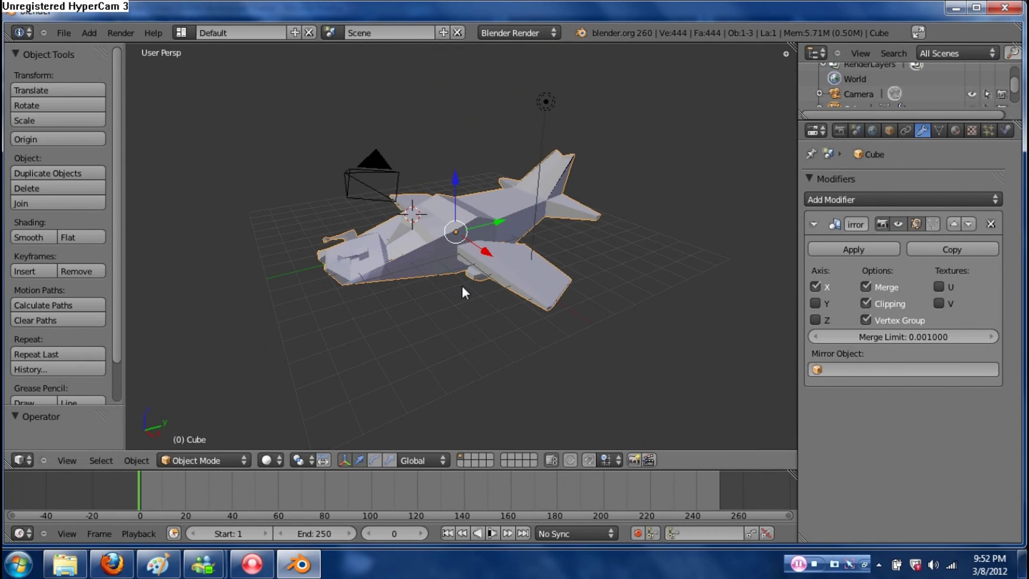
- Move the whole aircraft along the Y axis, away from its original position on the grid
middle_click_drag(517, 285, 454, 289)
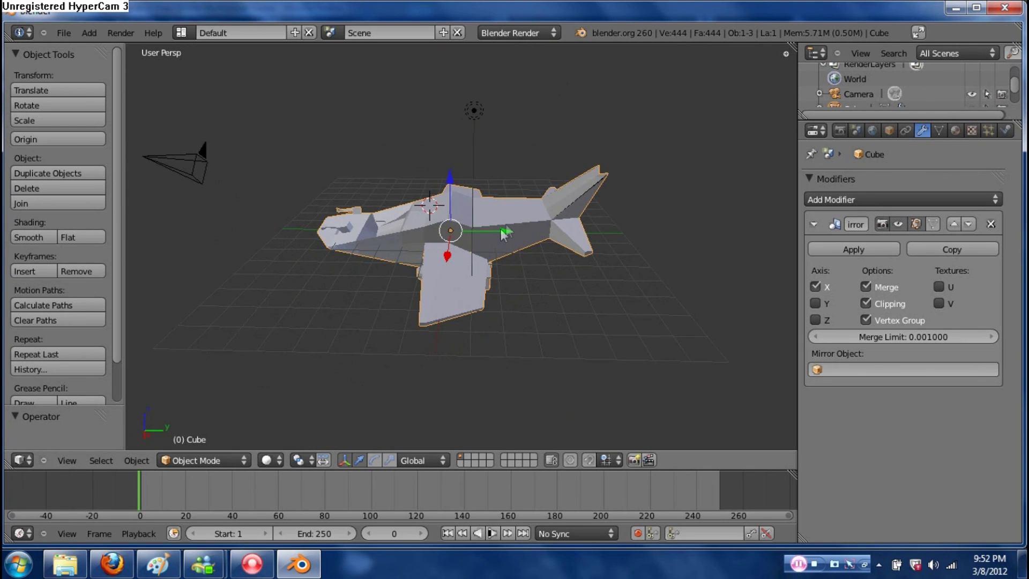
left_click_drag(509, 231, 603, 231)
left_click_drag(452, 467, 456, 414)
scroll(465, 281, "down", 3)
middle_click_drag(464, 281, 556, 276)
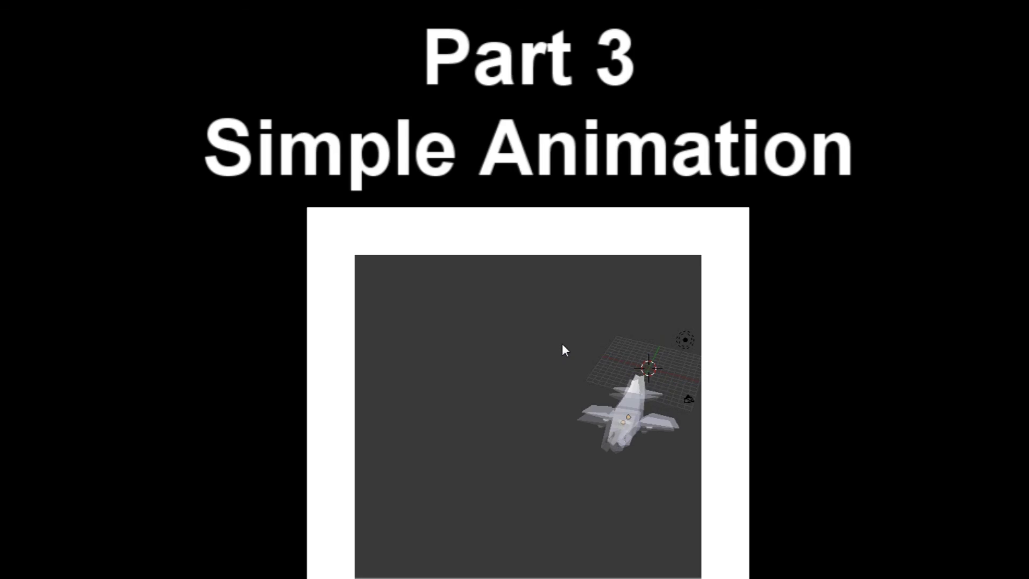